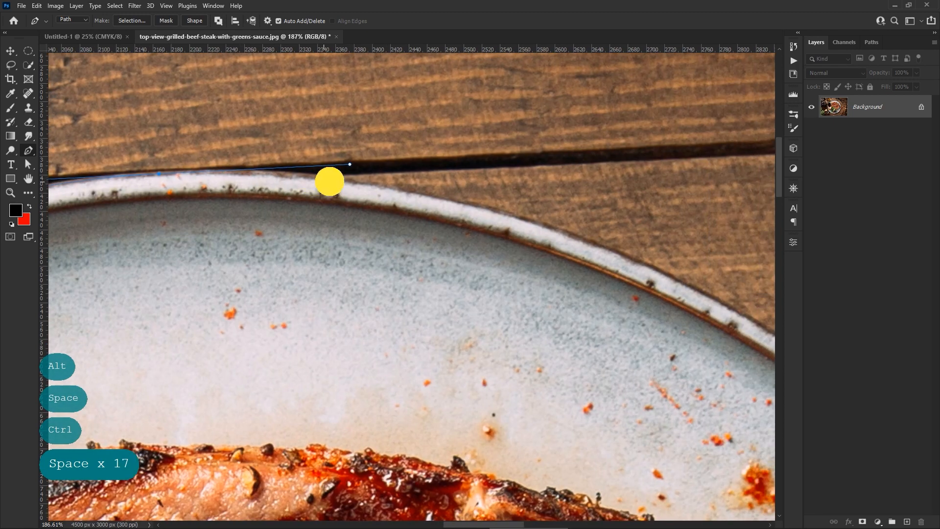
Continue the Pen path along the plate's rim and around the protruding sauce boat until the outline closes
mouse_move(668, 279)
left_mouse_down()
mouse_move(789, 336)
mouse_move(748, 347)
mouse_move(713, 341)
left_mouse_up()
left_click_drag(504, 235, 552, 292)
left_click_drag(564, 416, 584, 168)
left_click_drag(390, 428, 250, 495)
left_click_drag(196, 147, 352, 202)
left_click_drag(359, 265, 289, 129)
mouse_move(381, 269)
left_mouse_down()
mouse_move(386, 142)
mouse_move(467, 319)
mouse_move(495, 456)
left_mouse_up()
key("ctrl+z")
left_click_drag(354, 185, 345, 152)
left_click_drag(343, 117, 362, 107)
left_click_drag(483, 199, 493, 189)
left_click_drag(538, 441, 490, 196)
left_click_drag(485, 334, 490, 345)
left_click_drag(517, 264, 431, 289)
left_click_drag(575, 318, 299, 163)
left_click_drag(424, 230, 402, 236)
Convert the closed path around the plate into a new anti-aliased selection with a 1-pixel feather
right_click(394, 175)
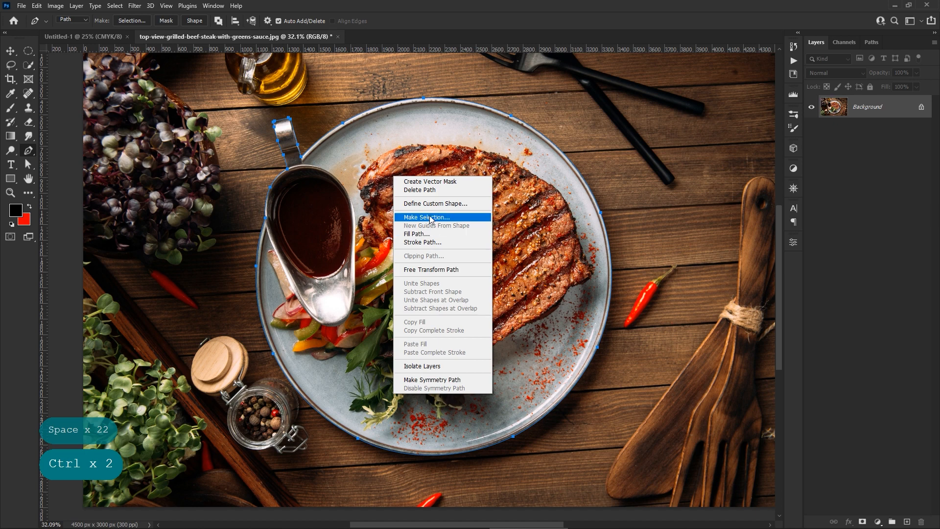
left_click(454, 217)
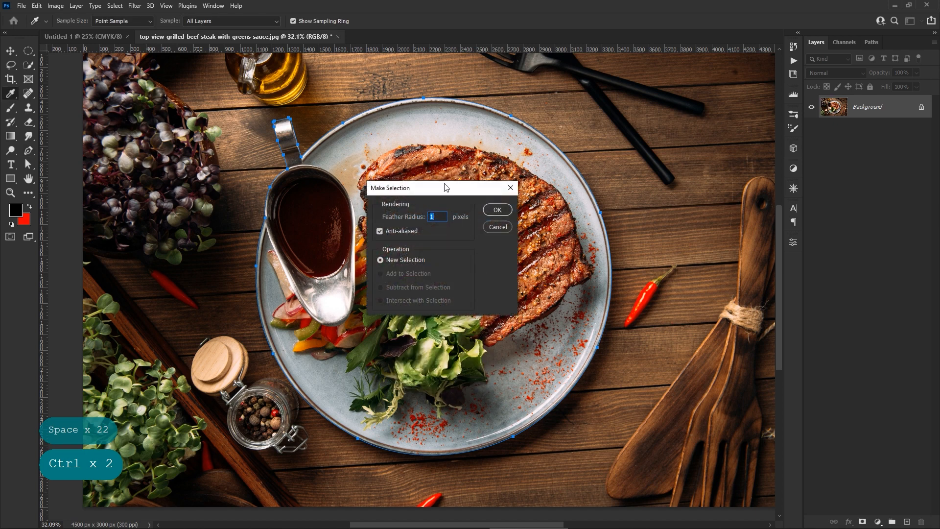
double_click(450, 214)
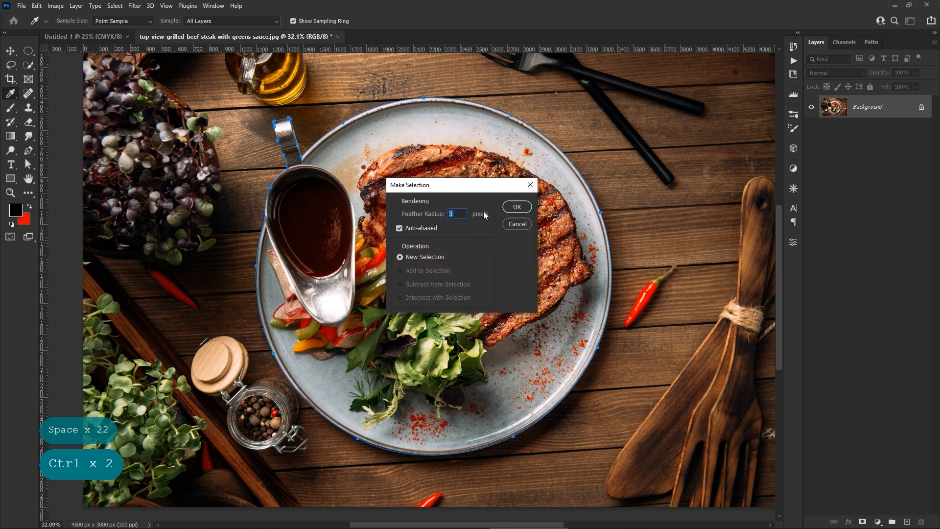
left_click(510, 210)
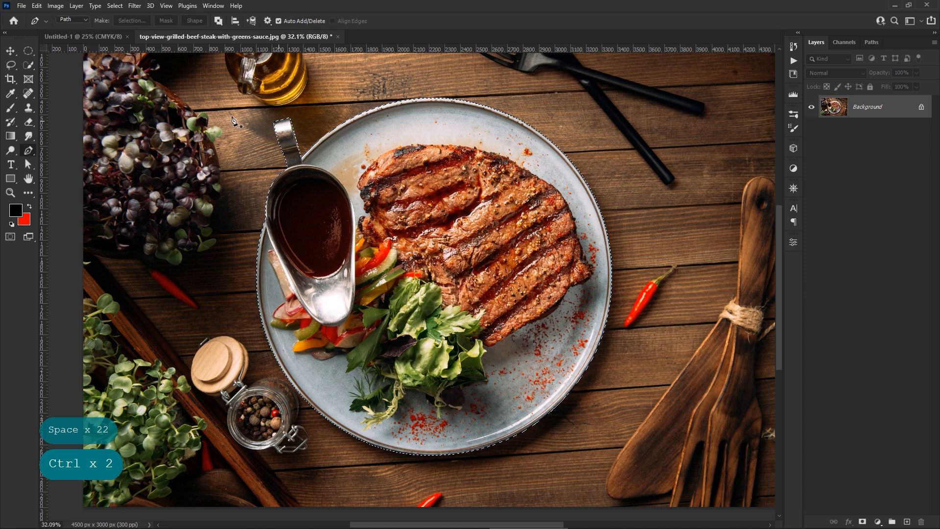
Bring the selected plate into the Untitled-1 document and position it near the middle of the page
left_click(10, 51)
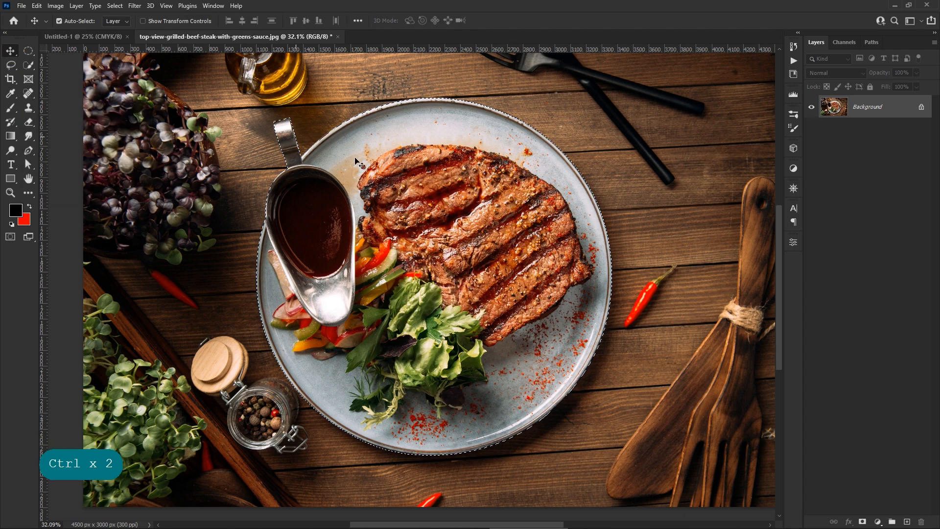
left_click_drag(391, 195, 422, 229)
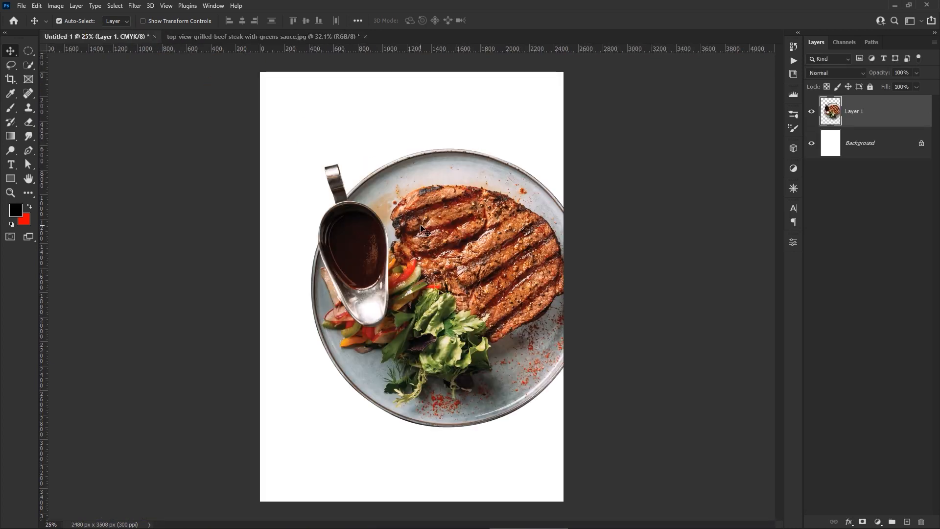
left_click_drag(452, 256, 423, 258)
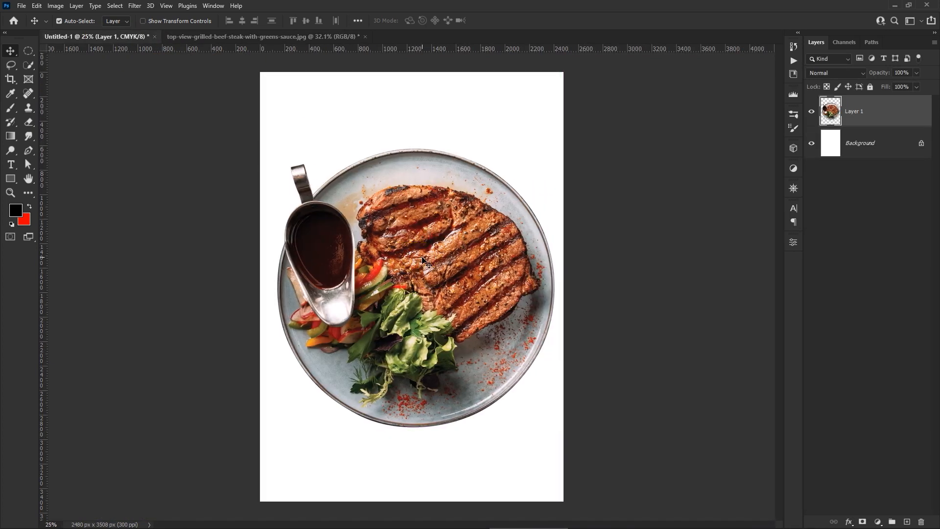
Free-transform the plate to about 90% of its size and center it horizontally in the lower part of the page
left_click(41, 8)
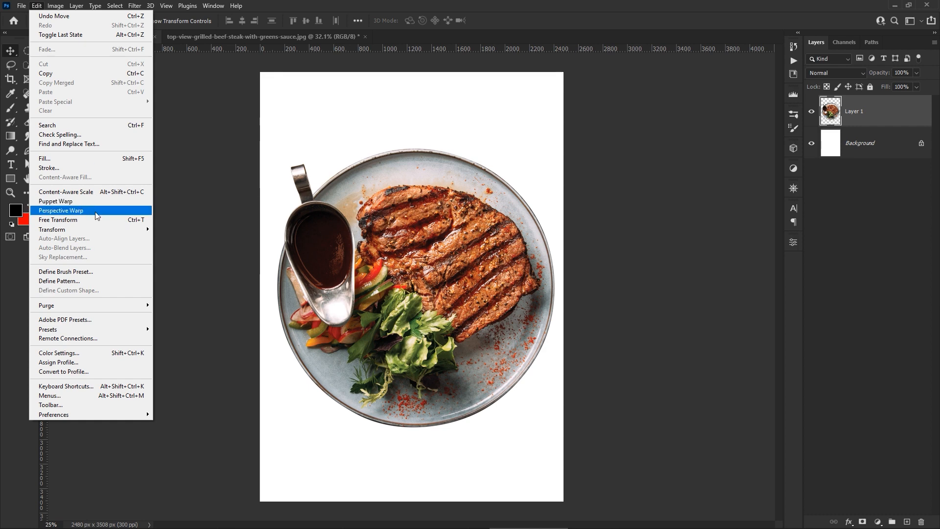
left_click(123, 221)
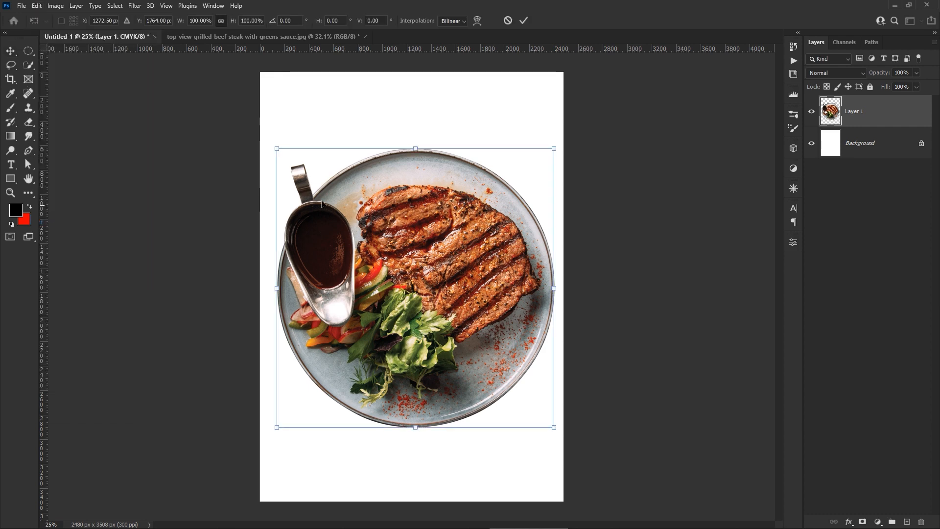
left_click_drag(415, 149, 416, 169)
left_click_drag(438, 229, 437, 246)
left_click_drag(411, 186, 411, 194)
left_click(427, 245)
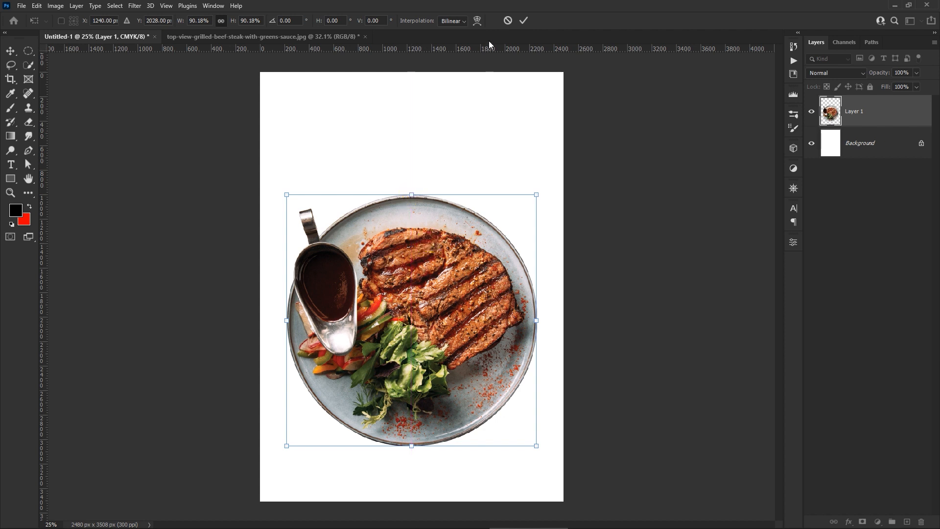
left_click(523, 21)
left_click(642, 251)
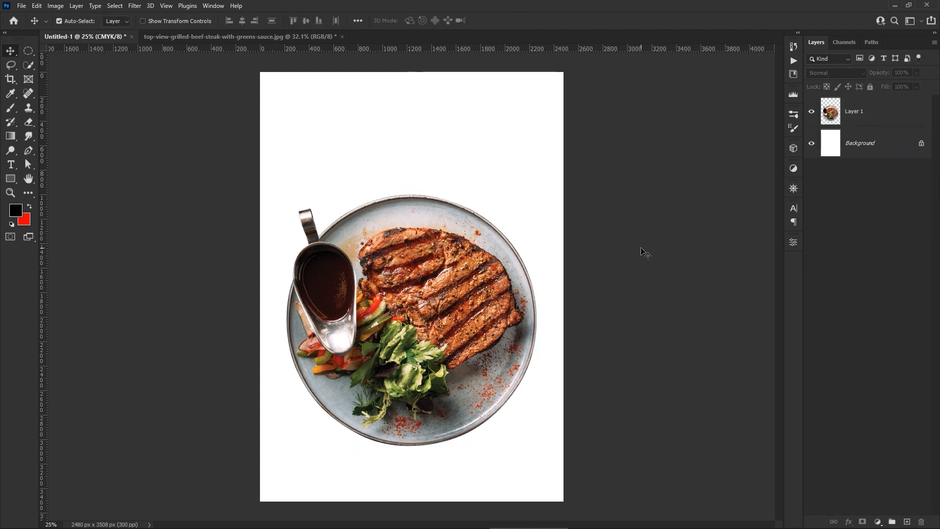
Place the dark-wooden-background image into the document as an embedded object
left_click(21, 6)
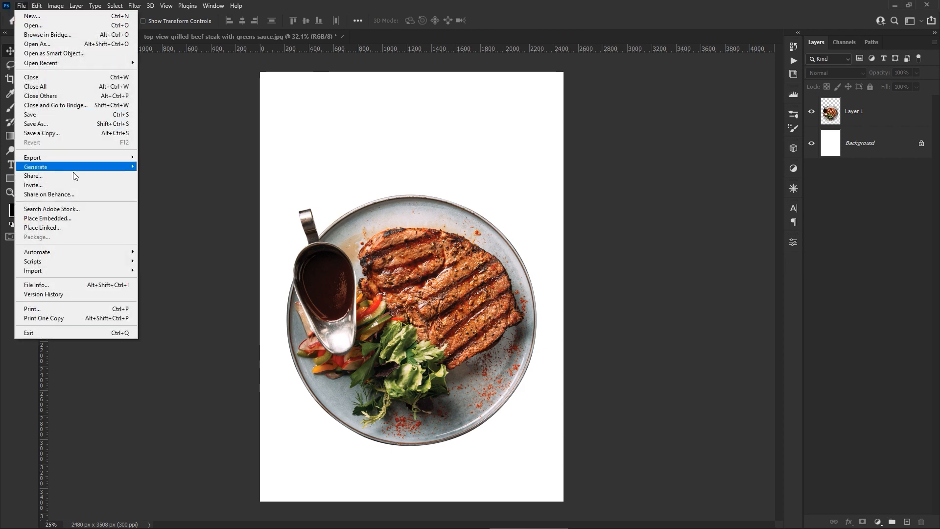
left_click(102, 221)
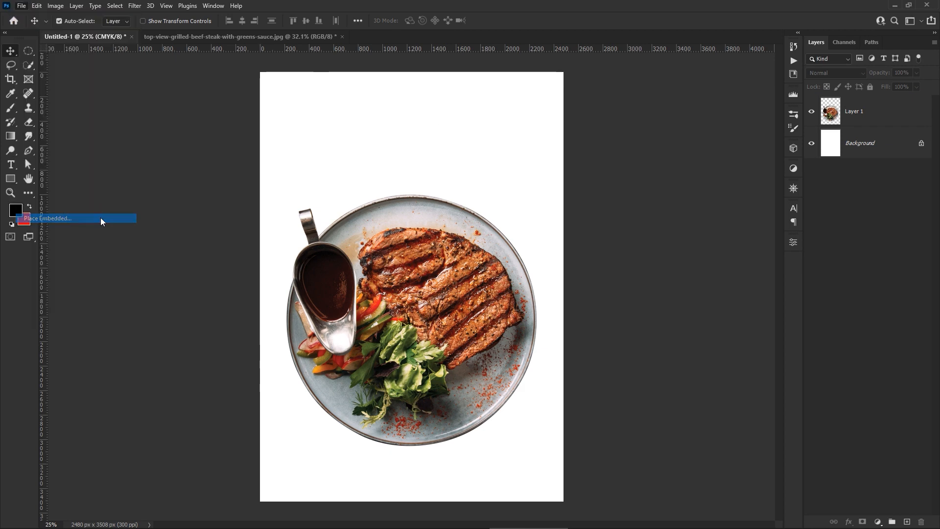
left_click(409, 97)
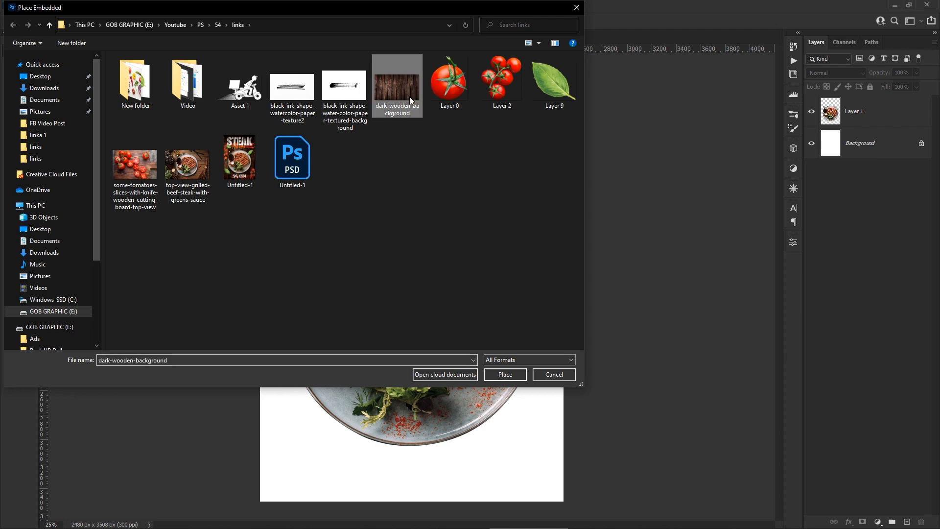
left_click(505, 374)
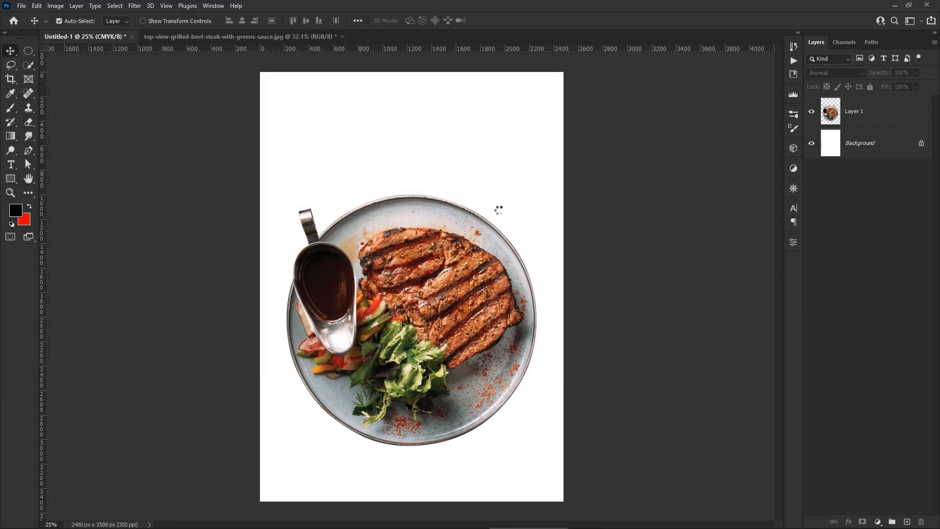
Scale the wooden background to about 175.4% so it covers the page, and stack its layer beneath the plate
left_click_drag(417, 202, 413, 72)
left_click_drag(411, 370, 412, 501)
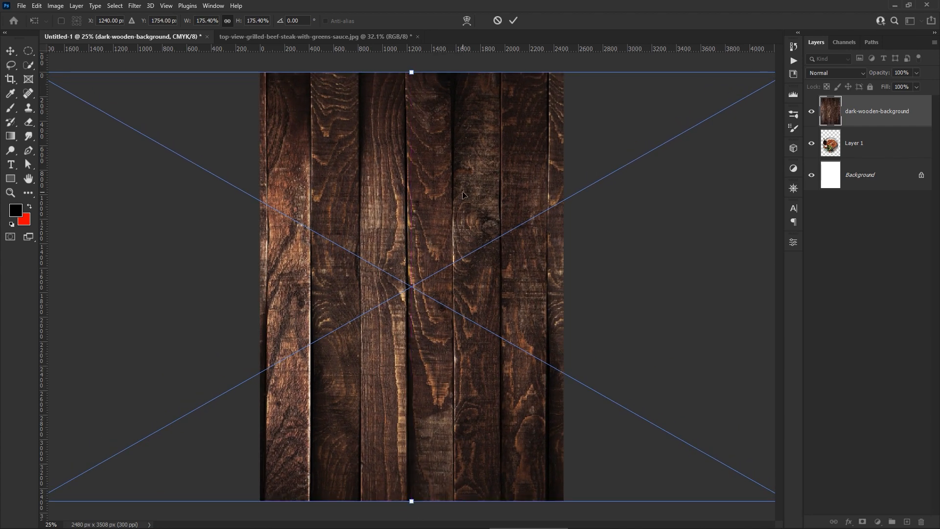
left_click_drag(463, 194, 468, 191)
left_click(513, 20)
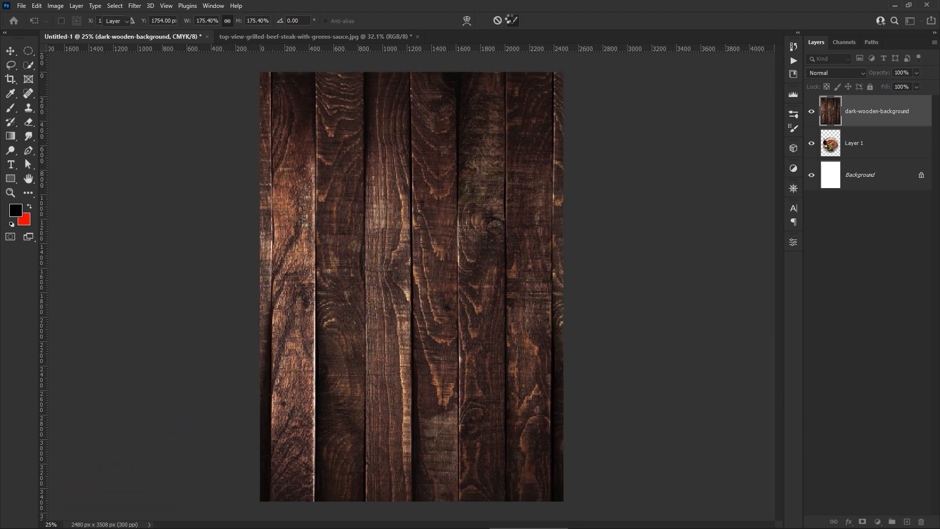
left_click_drag(896, 113, 895, 151)
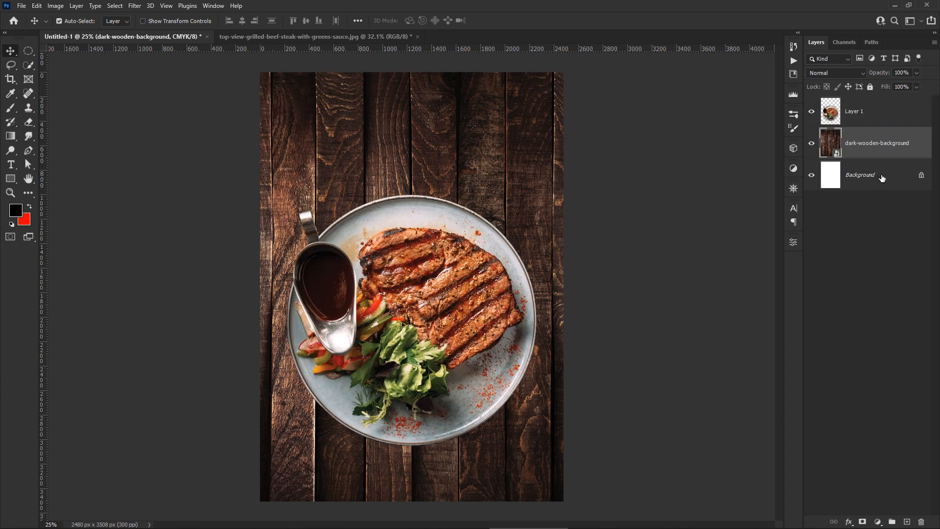
Apply a Curves adjustment to the wooden background to deepen its shadows and contrast, and collapse its smart filter list
left_click(55, 6)
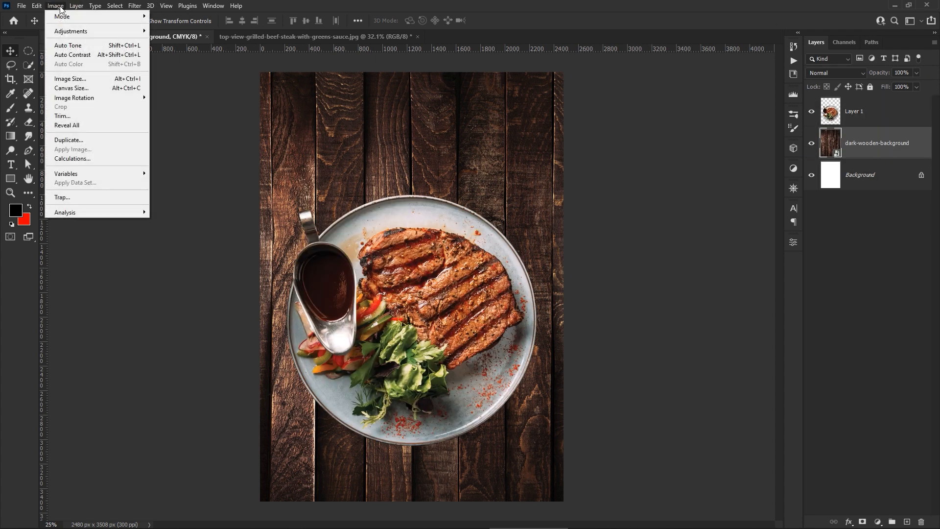
mouse_move(87, 34)
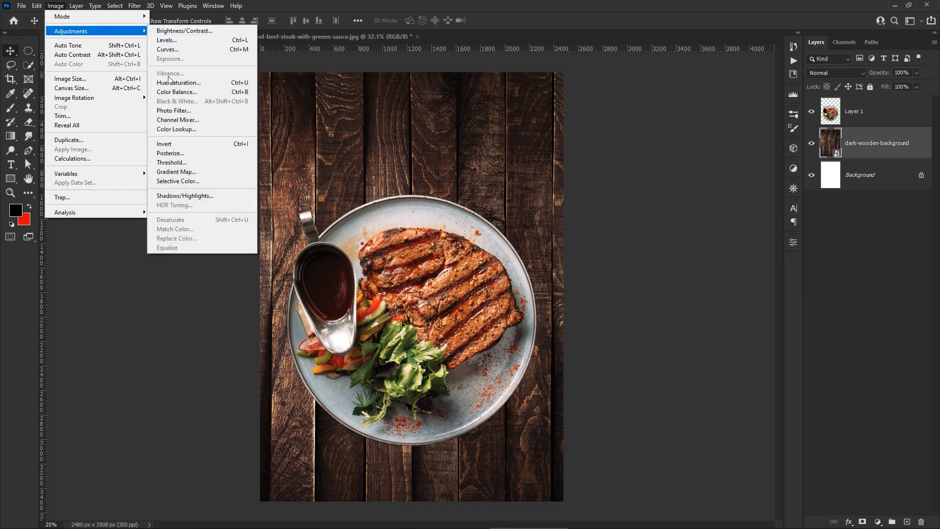
left_click(167, 49)
left_click_drag(501, 97, 763, 205)
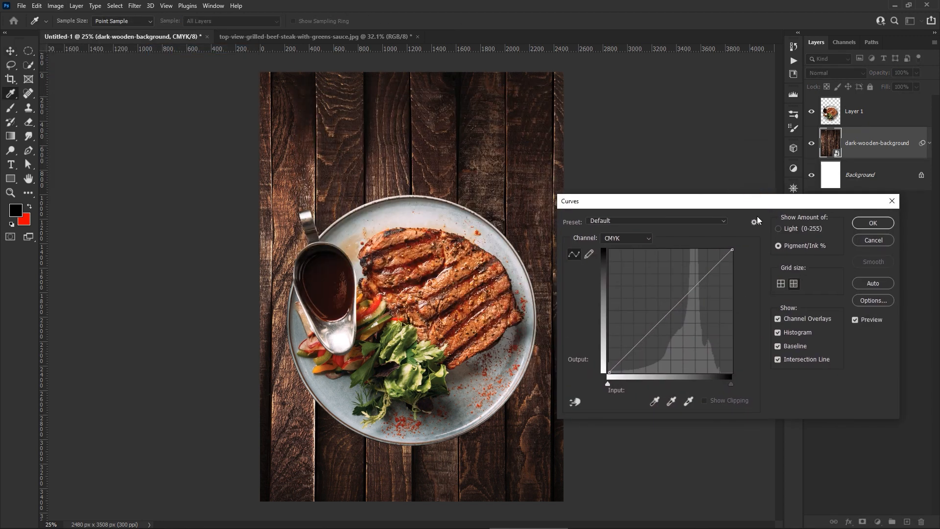
left_click_drag(705, 276, 700, 274)
left_click_drag(631, 351, 633, 350)
left_click(870, 223)
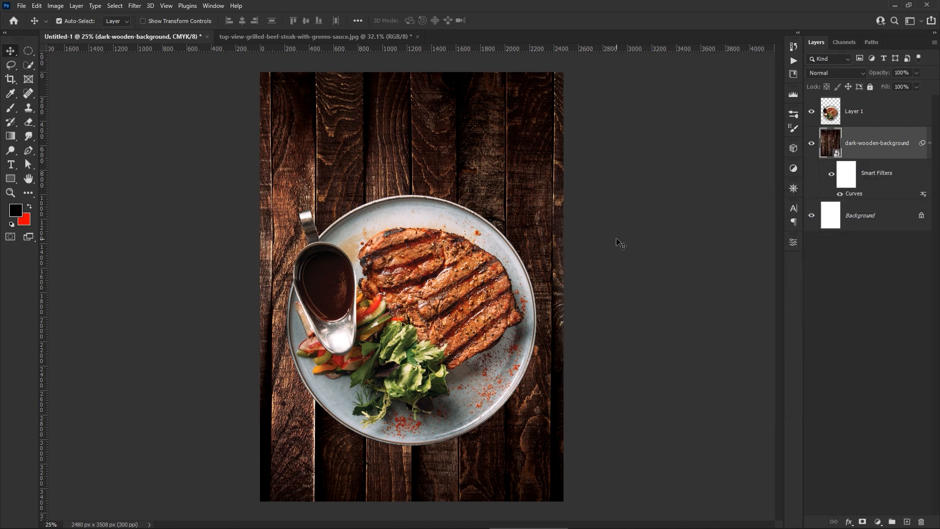
left_click(619, 238)
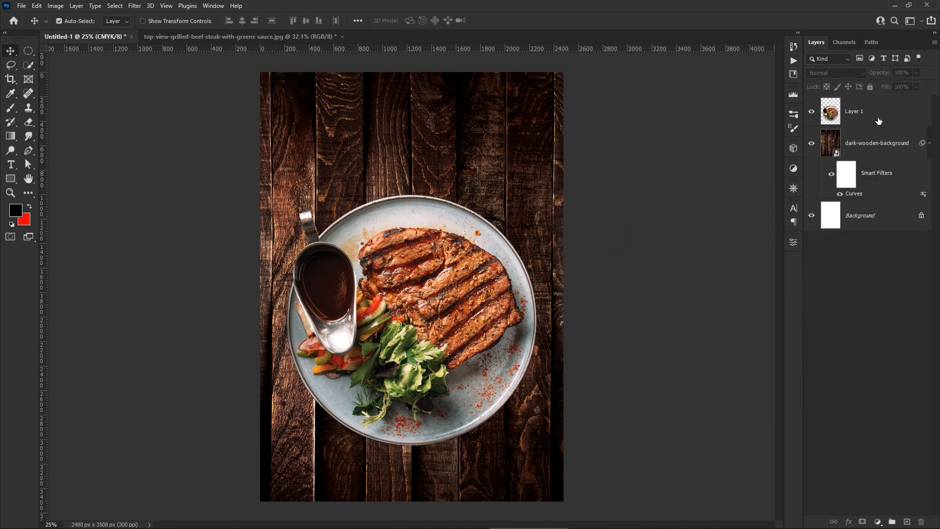
left_click(930, 144)
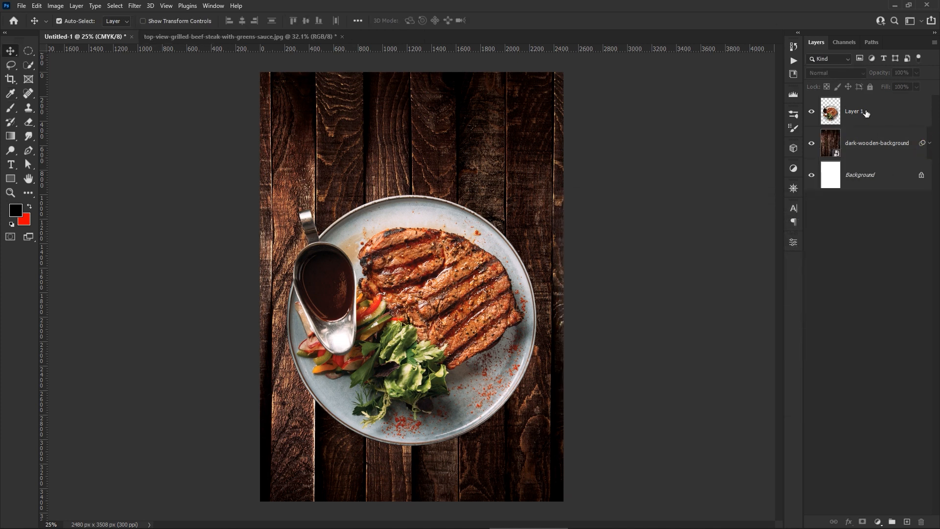
Add a black Multiply drop shadow to the plate layer with 81% opacity, 75 px distance and 103 px size
left_click(866, 112)
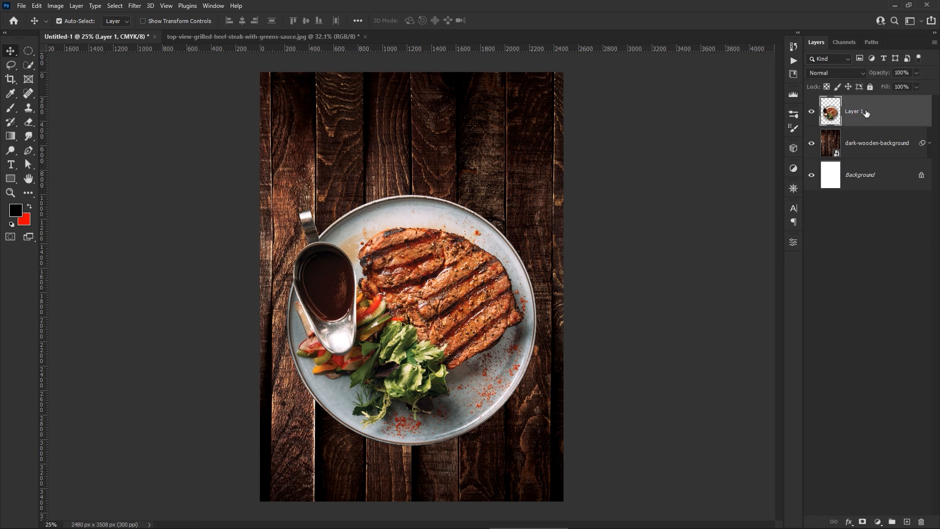
right_click(873, 113)
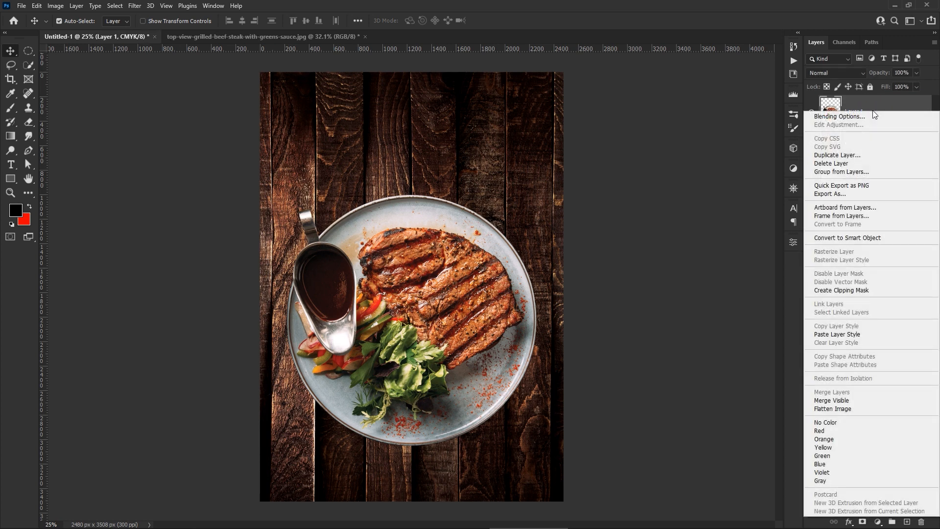
left_click(870, 116)
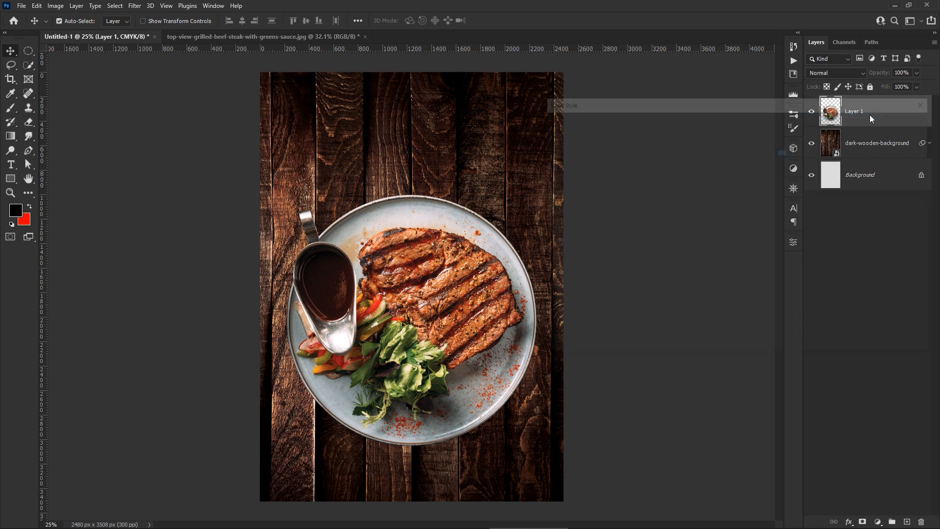
left_click_drag(707, 98, 520, 94)
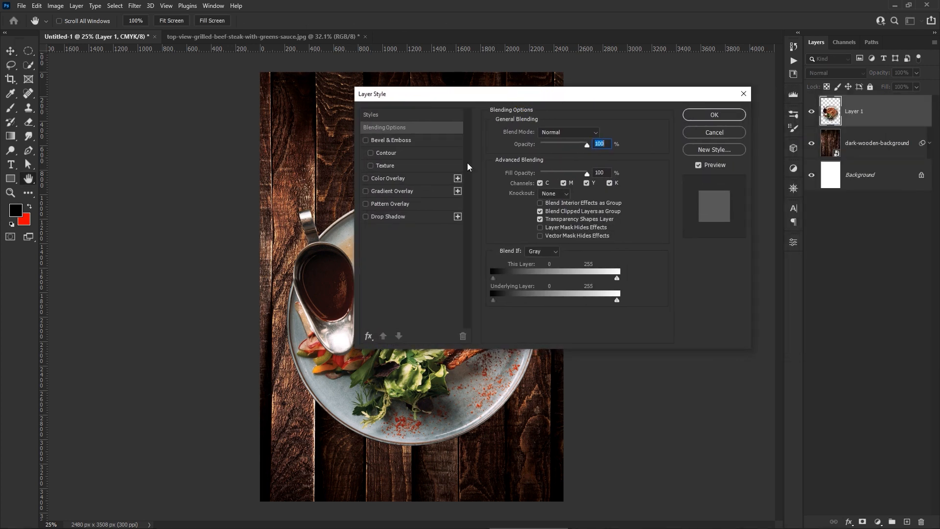
left_click(401, 219)
left_click_drag(451, 100, 607, 101)
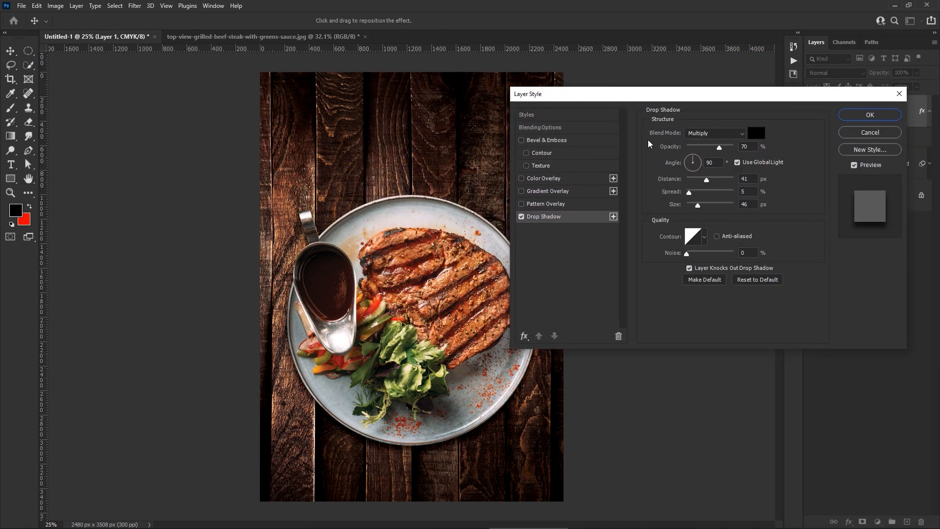
left_click_drag(707, 183, 709, 205)
left_click(702, 205)
left_click_drag(719, 146, 725, 146)
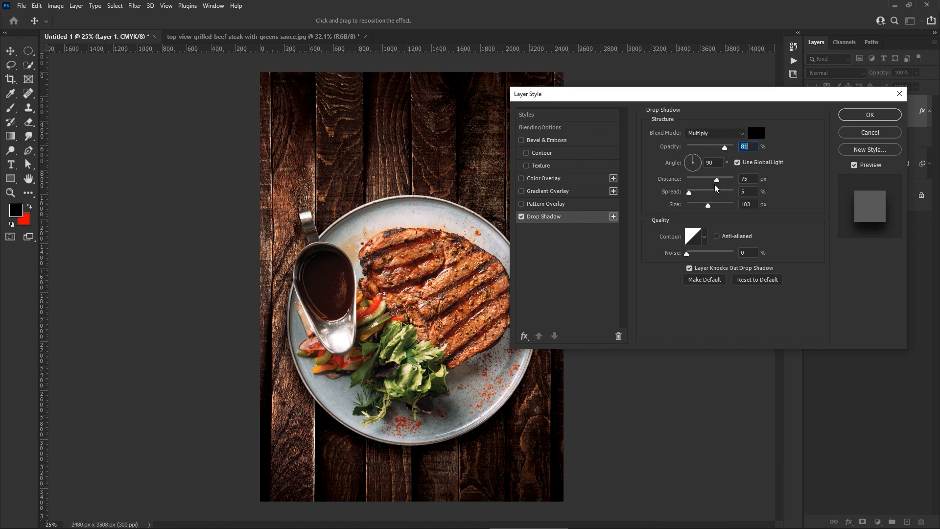
Fine-tune the plate shadow's angle, distance and size, lower its opacity slightly, and apply the layer style
mouse_move(703, 205)
left_mouse_down()
mouse_move(719, 204)
mouse_move(701, 195)
left_mouse_up()
left_click_drag(717, 180, 688, 154)
left_click(693, 162)
left_click_drag(714, 205, 717, 204)
left_click_drag(725, 147, 717, 147)
left_click_drag(790, 100, 752, 109)
left_click(831, 125)
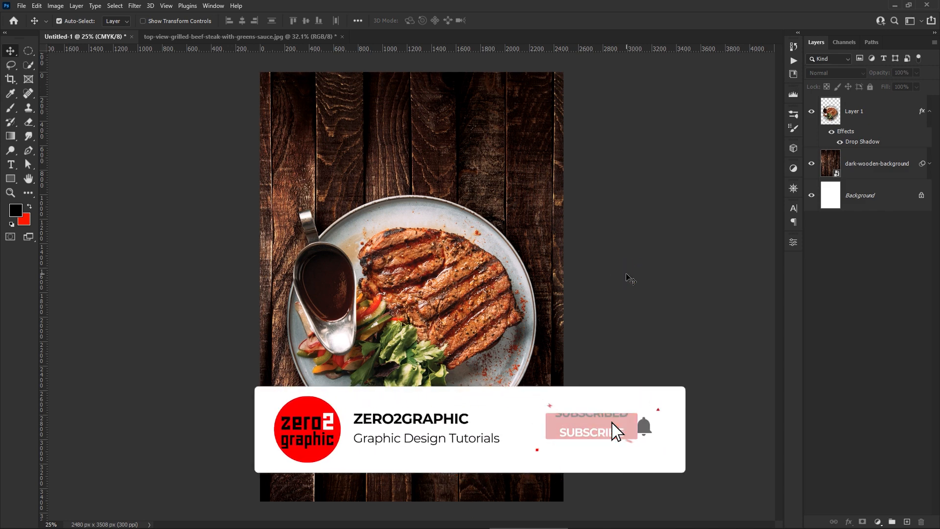
Add the title "STEAK" in white 72 pt Impact above the plate and move it toward the page's horizontal center
left_click(11, 165)
left_click(381, 143)
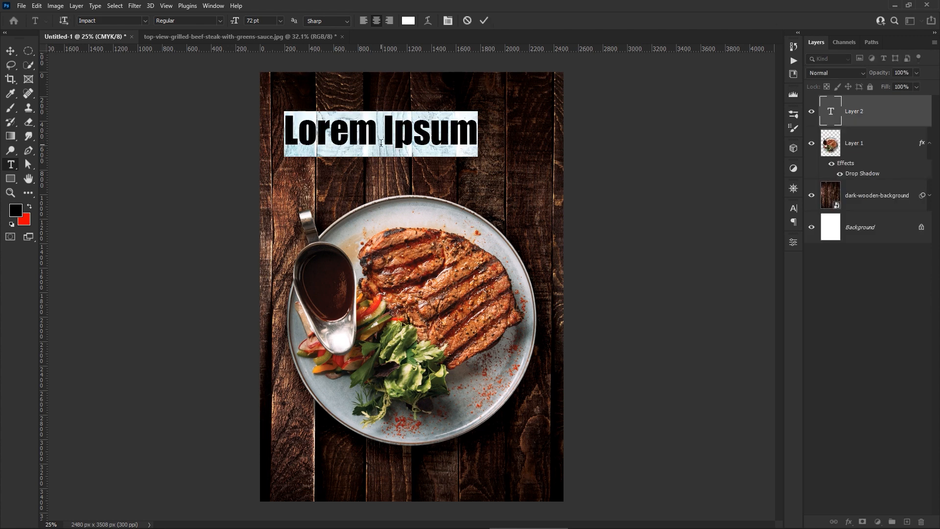
type("STEAK")
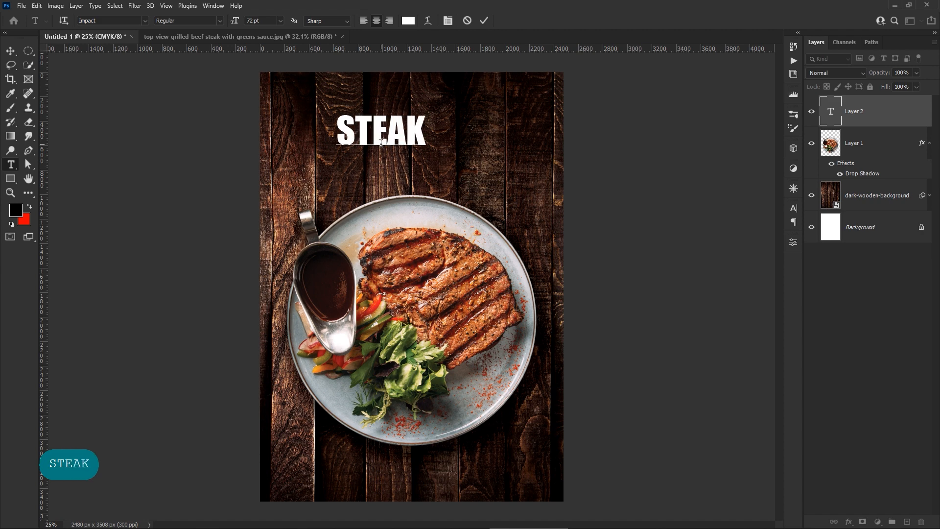
left_click(10, 50)
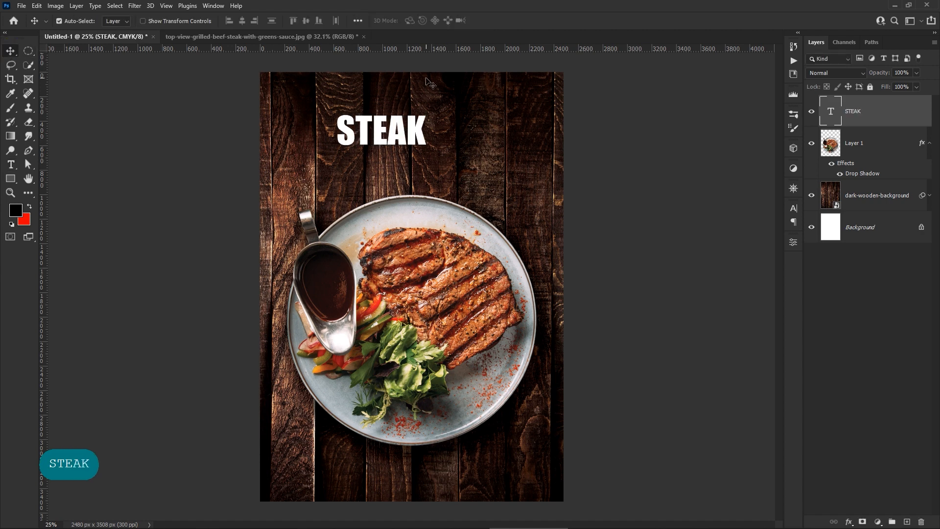
left_click_drag(429, 139, 453, 134)
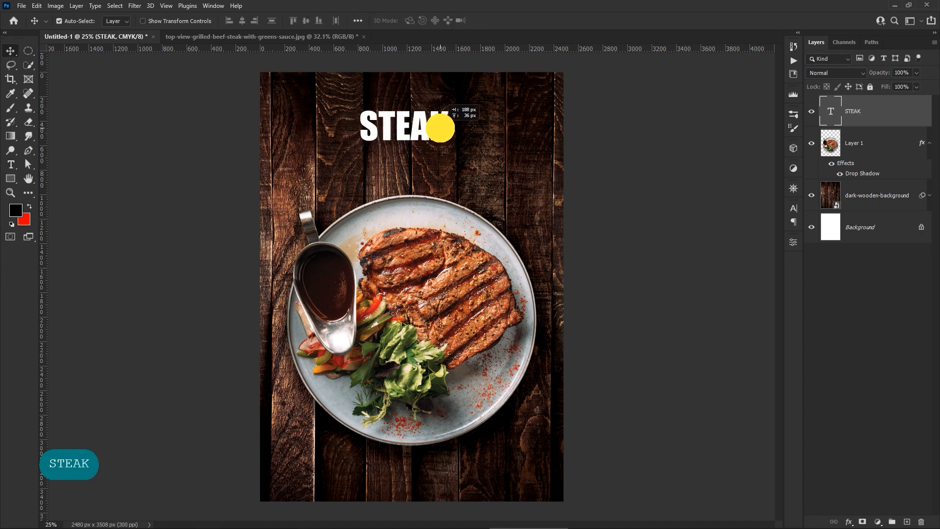
Enlarge the "STEAK" title to 193 pt and reposition the title and the plate slightly lower on the poster
left_click(793, 209)
left_click_drag(675, 236, 732, 233)
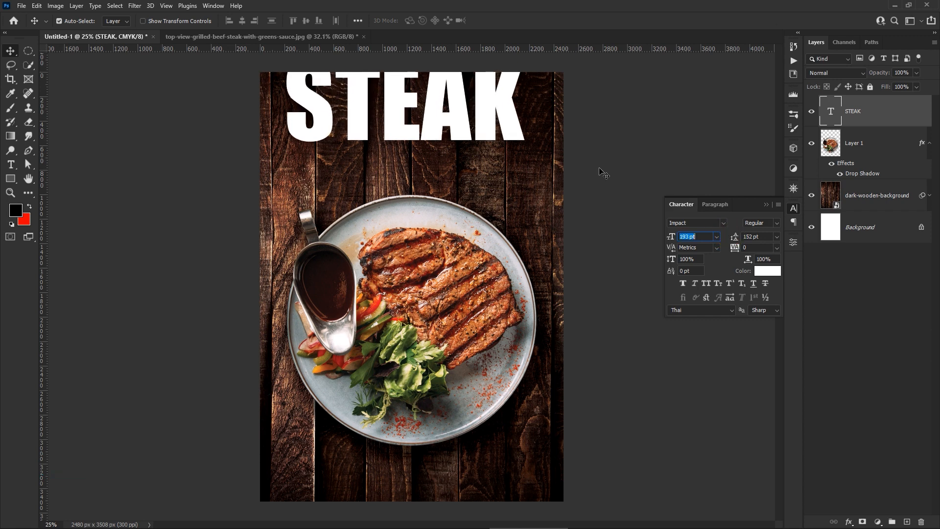
left_click_drag(512, 134, 507, 158)
left_click_drag(467, 301, 466, 305)
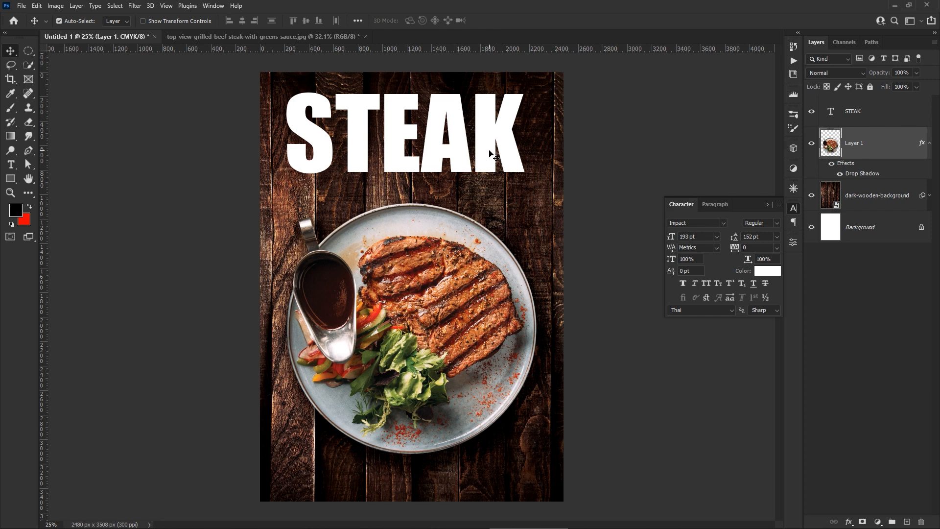
left_click(490, 153)
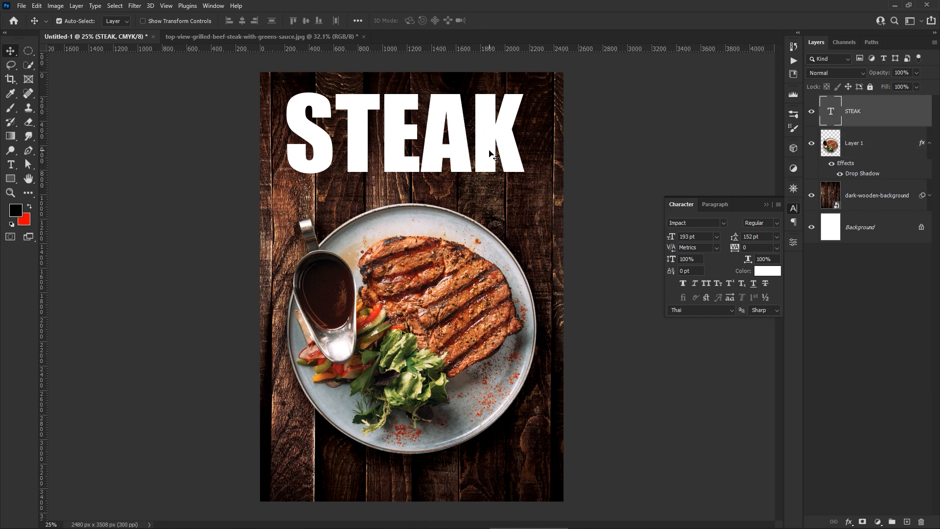
left_click(767, 205)
Blend the wood texture into the "STEAK" text by splitting the Blend If Underlying Layer black slider to 10 / 14
right_click(897, 119)
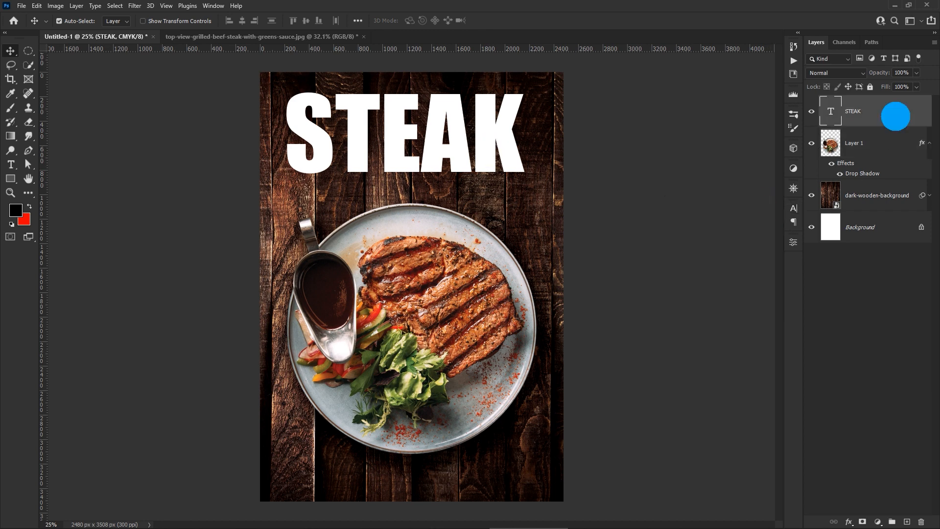
left_click(873, 96)
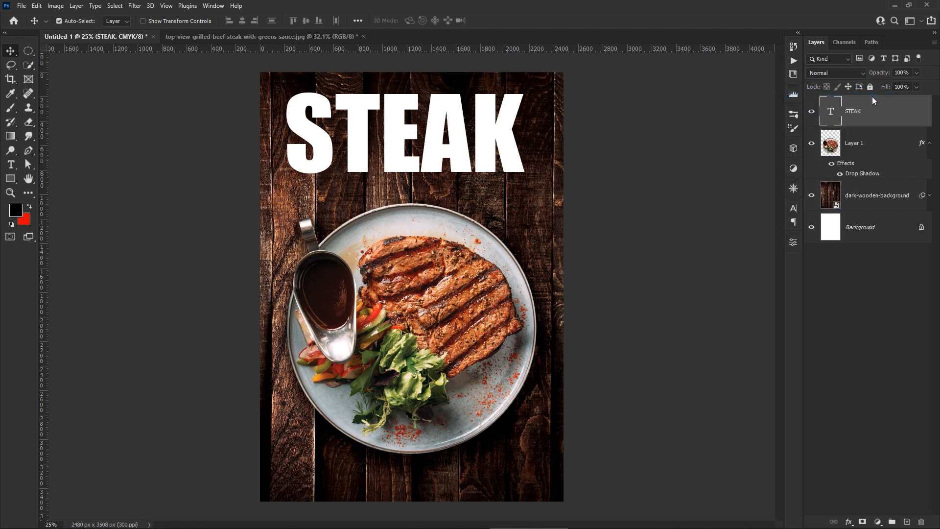
left_click_drag(683, 108, 709, 104)
left_click_drag(637, 305, 644, 306)
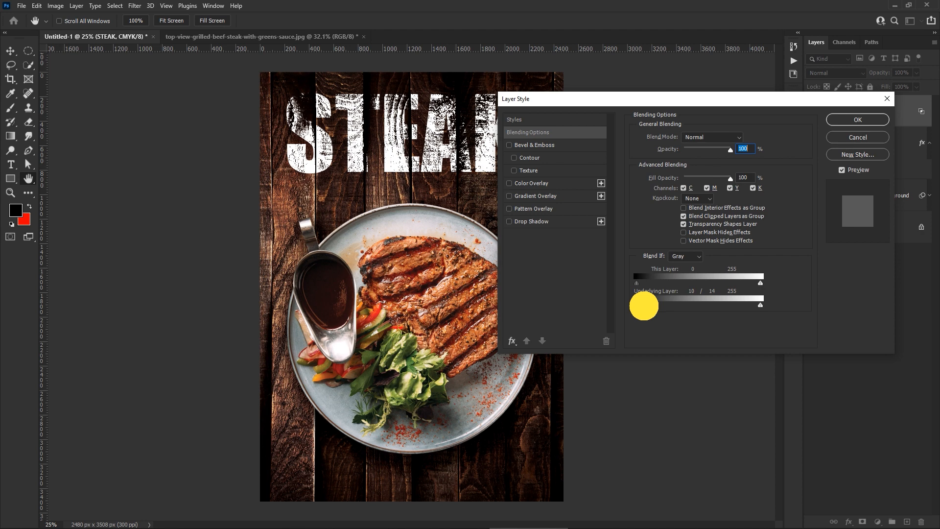
left_click_drag(644, 305, 644, 306)
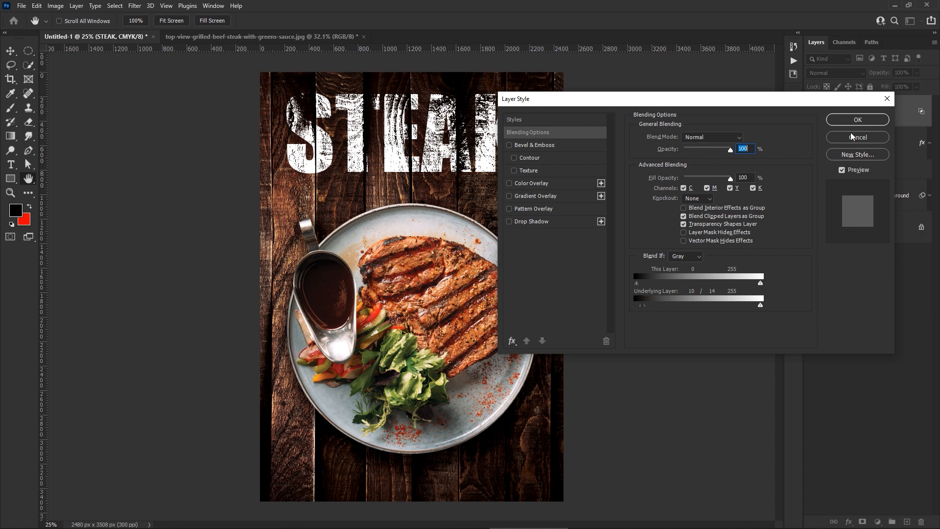
mouse_move(737, 103)
left_mouse_down()
mouse_move(743, 185)
mouse_move(722, 109)
mouse_move(724, 117)
left_mouse_up()
Scale the dark-wooden-background layer up to 185.13% by extending it above the page's upper edge, and apply the transform
left_click(859, 201)
mouse_move(557, 301)
left_mouse_down()
mouse_move(554, 290)
mouse_move(557, 306)
left_mouse_up()
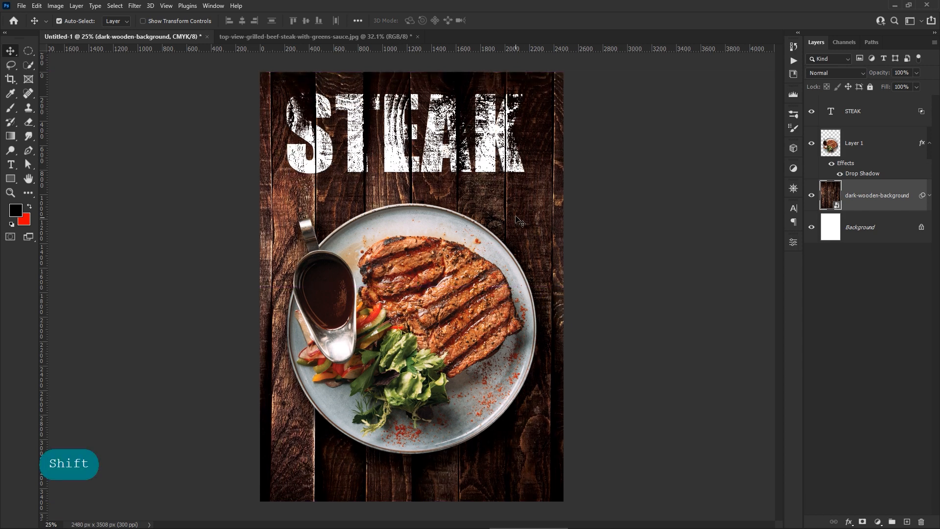
key("ctrl+t")
left_click_drag(497, 214, 481, 212)
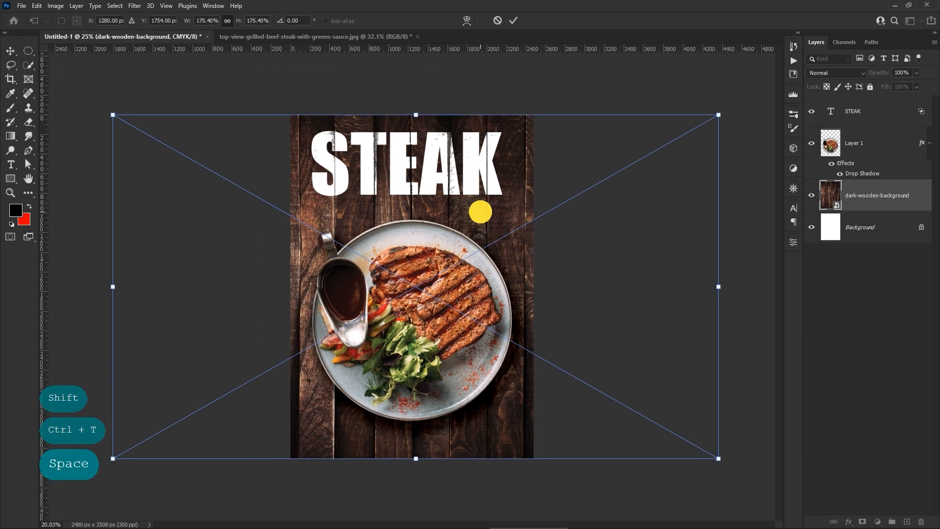
left_click_drag(417, 115, 419, 97)
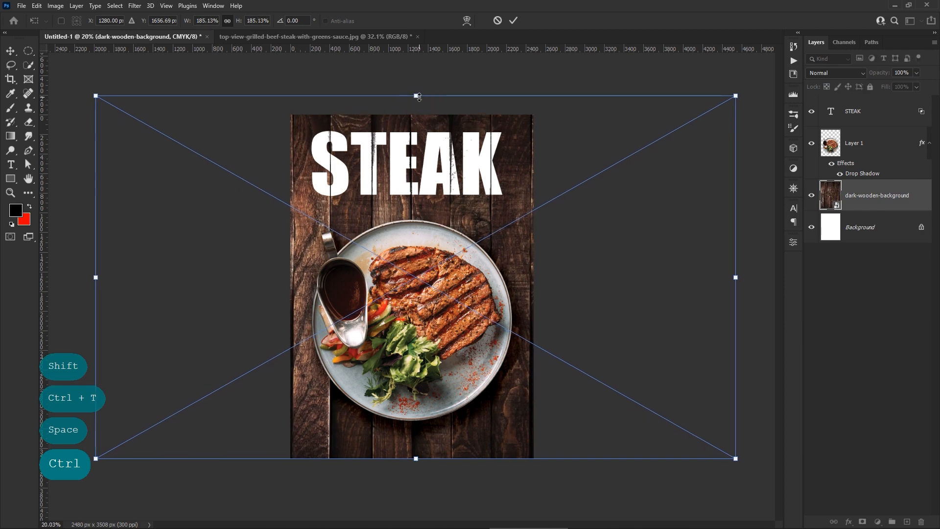
left_click(515, 21)
left_click(524, 88)
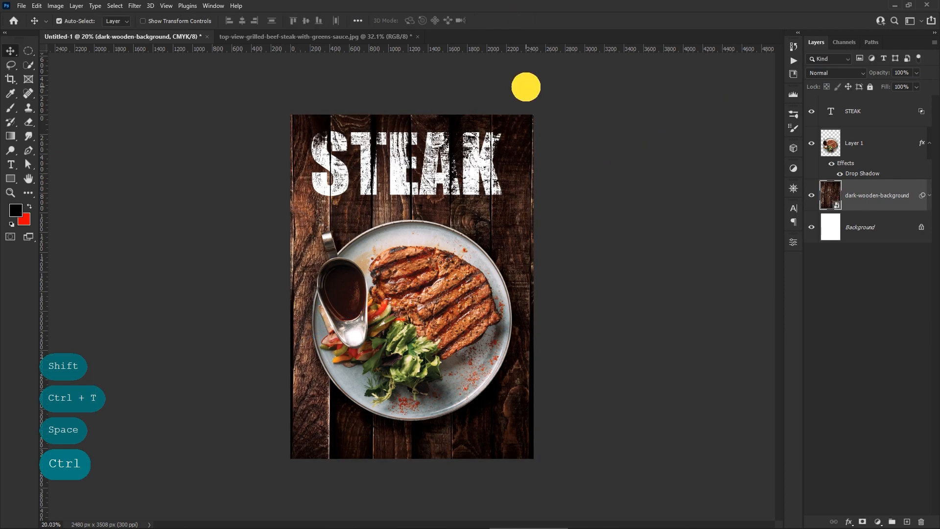
key("ctrl+space")
left_click(435, 231, "ctrl")
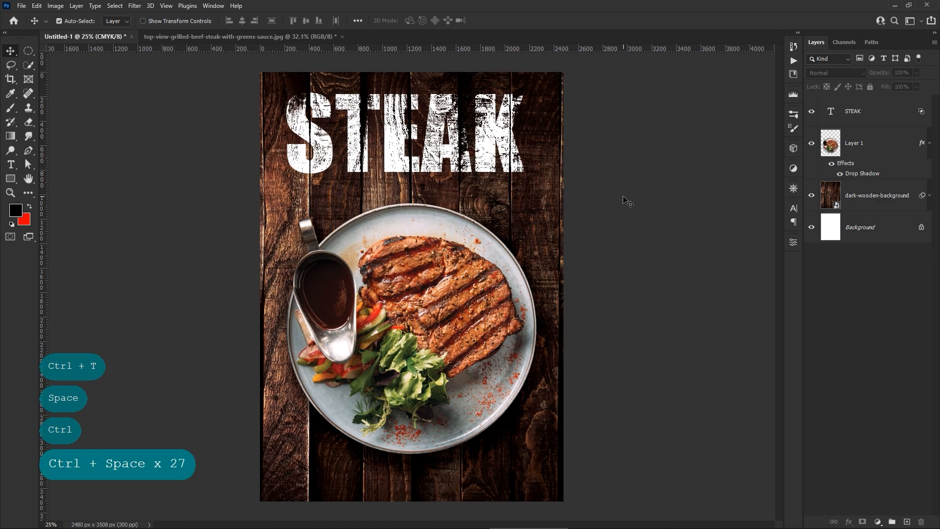
Open the image black-ink-shape-watercolor-paper-texture2 from the links folder
left_click(21, 7)
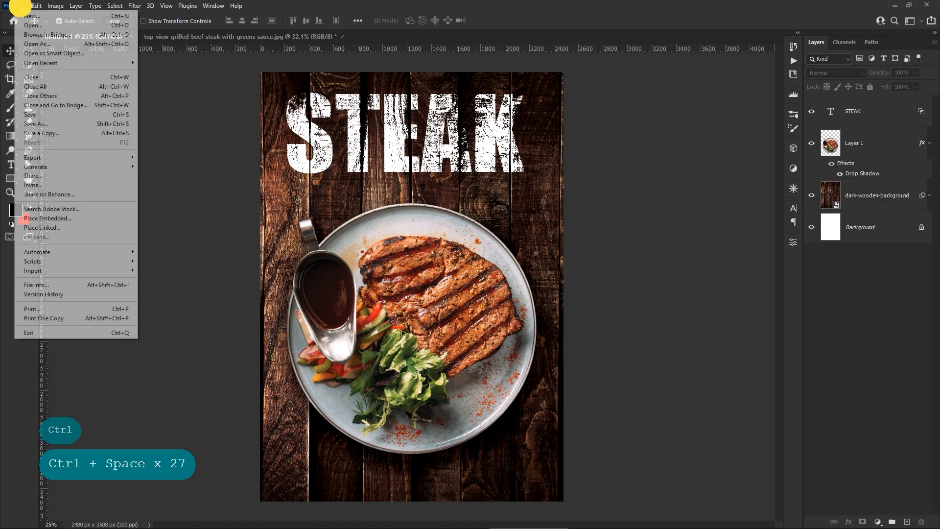
left_click(19, 25)
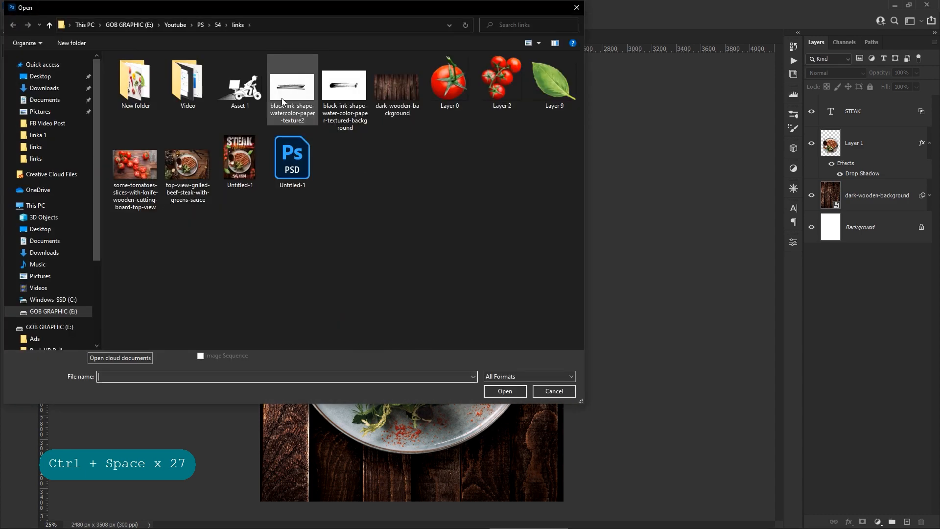
left_click(304, 92)
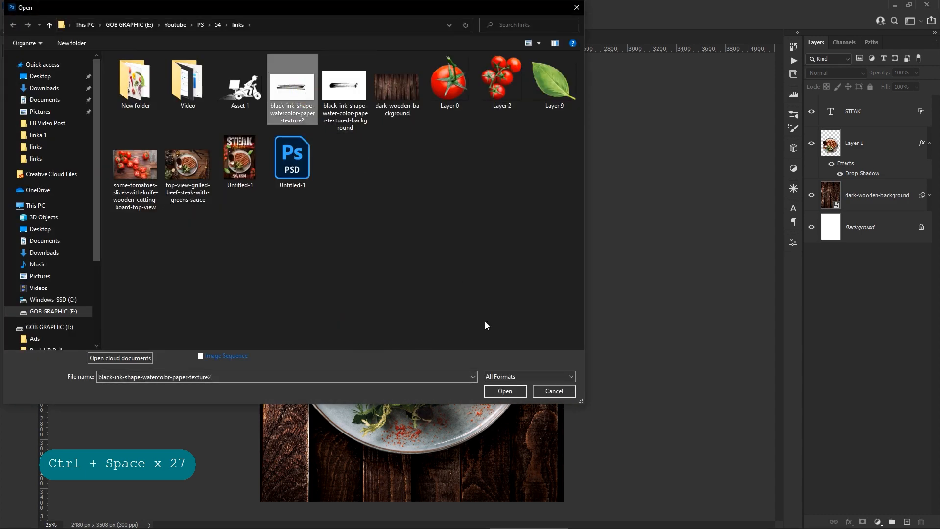
left_click(505, 391)
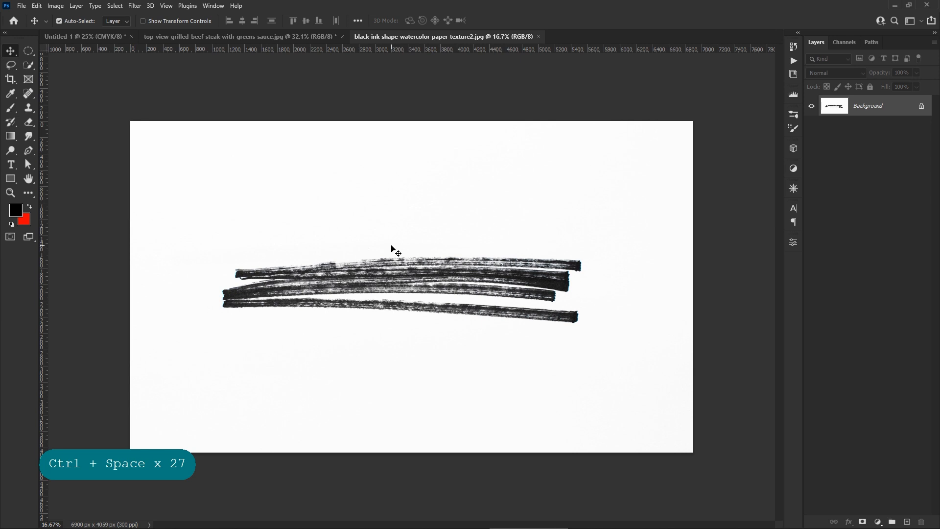
Select the black ink strokes with Color Range set to Shadows, Fuzziness 100% and Range 65
left_click(115, 6)
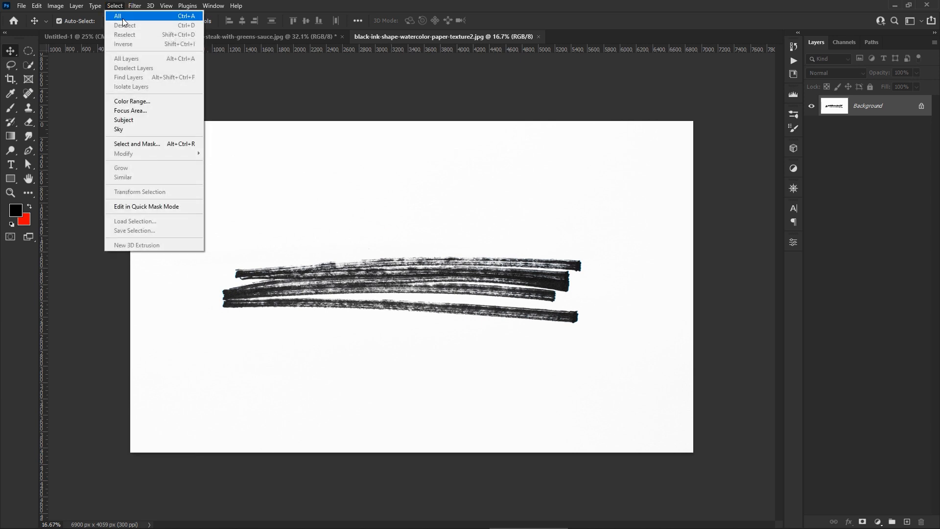
left_click(139, 105)
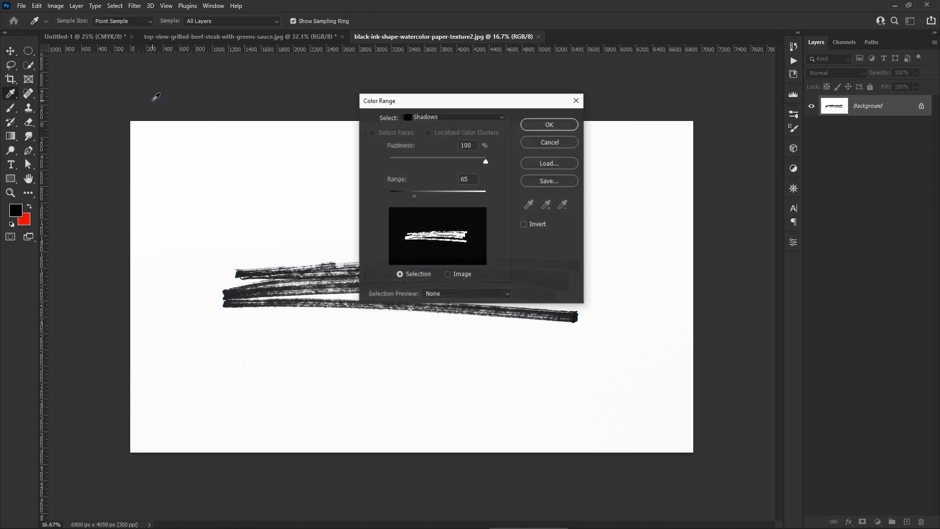
left_click(441, 118)
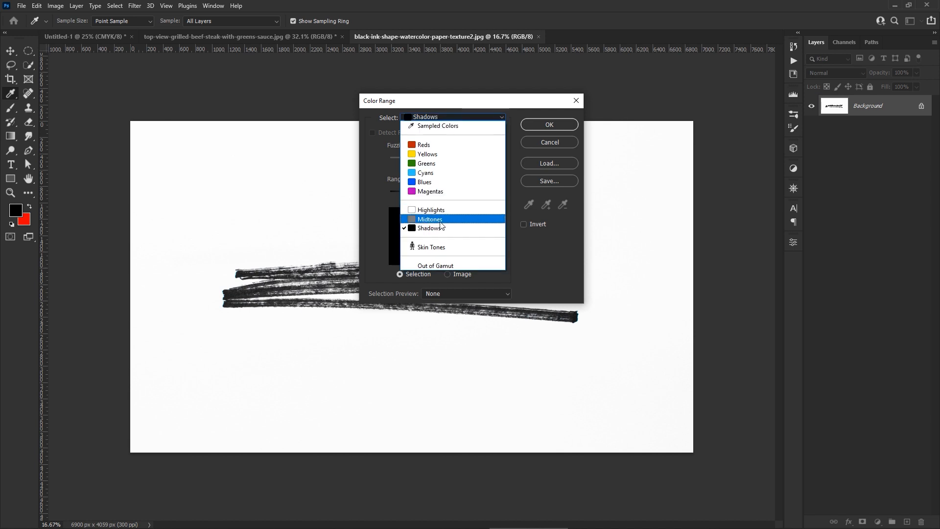
left_click(455, 230)
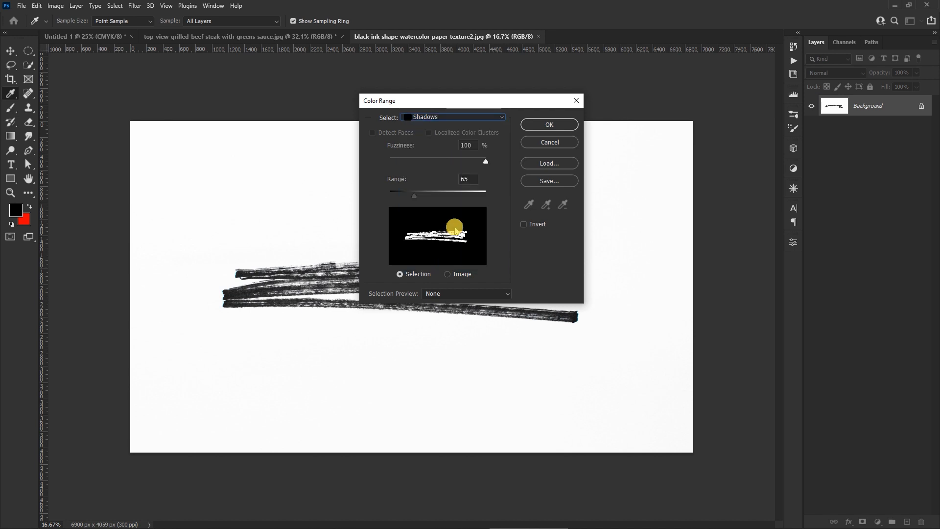
mouse_move(488, 157)
left_mouse_down()
mouse_move(471, 157)
mouse_move(491, 160)
left_mouse_up()
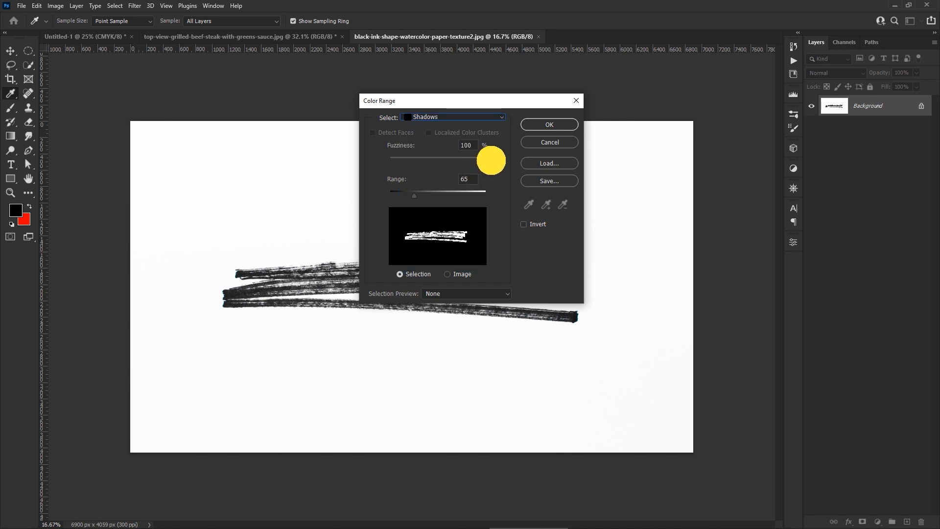
left_click(543, 125)
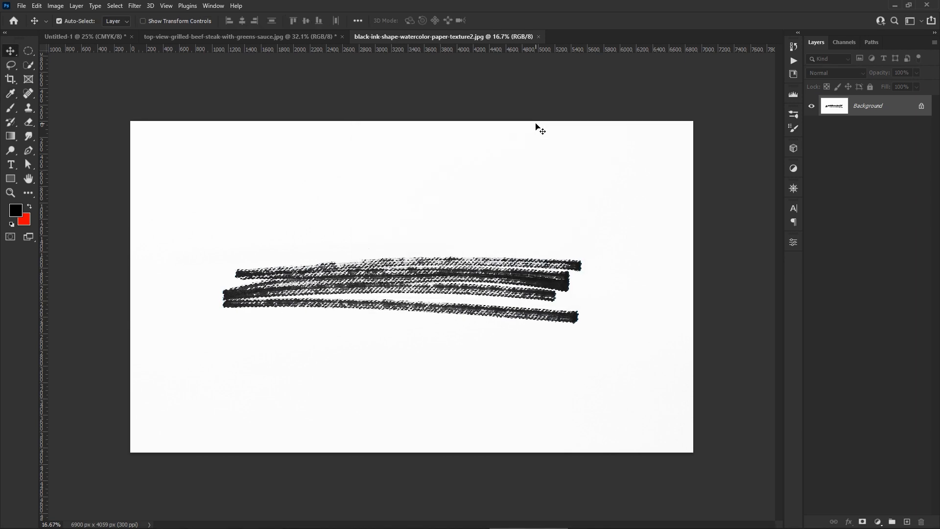
Copy the selected ink strokes into the poster document and move them across the lower part of the title
left_click(37, 6)
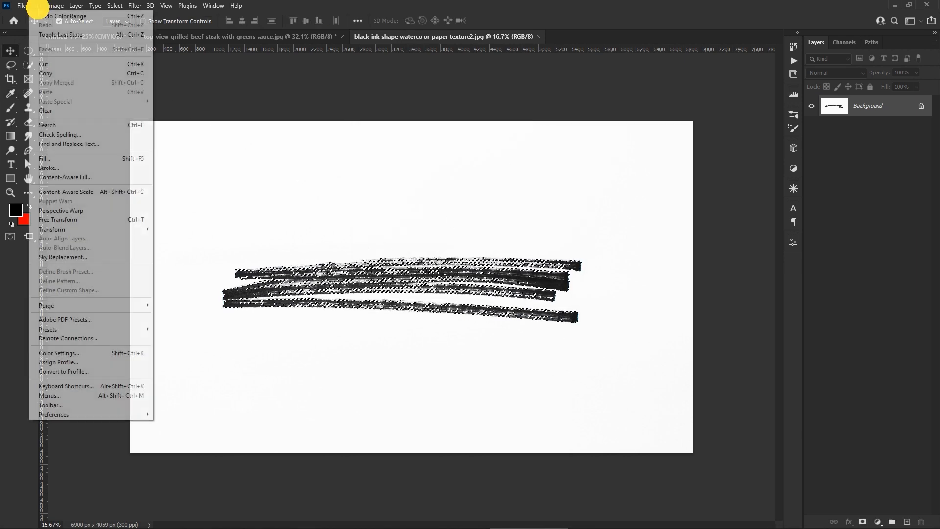
left_click(46, 73)
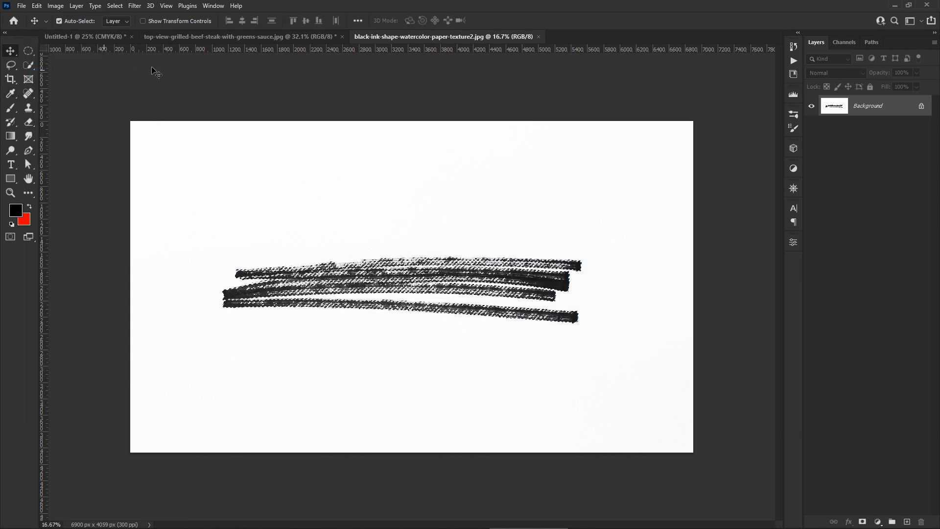
left_click(105, 39)
left_click(37, 5)
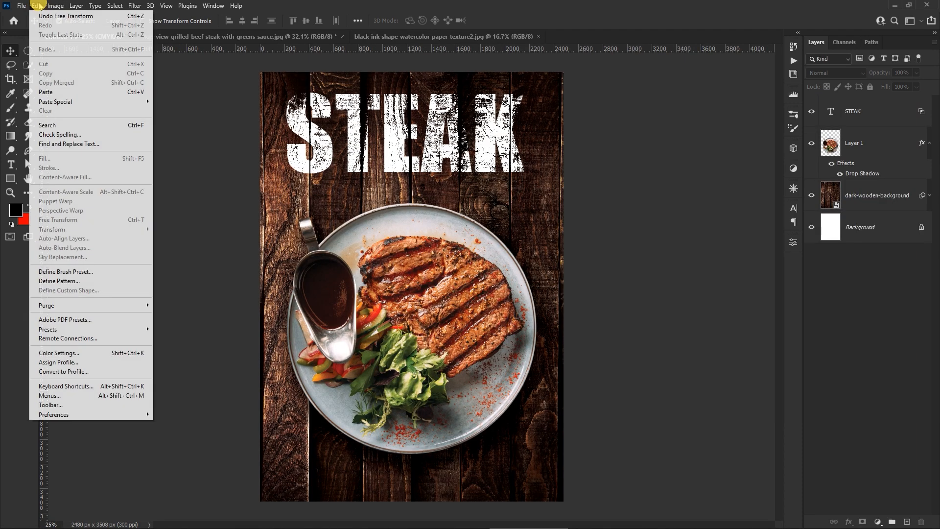
left_click(55, 92)
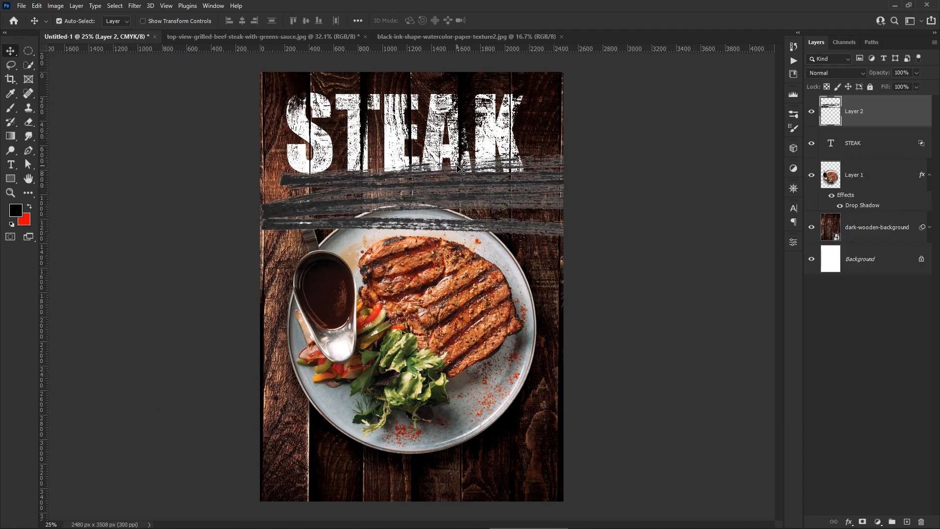
left_click_drag(469, 189, 368, 169)
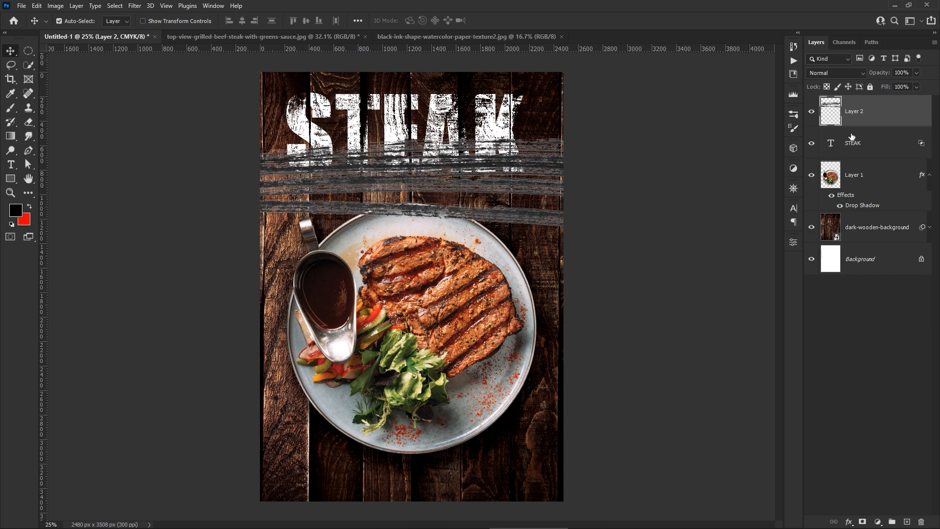
right_click(890, 118)
left_click(887, 120)
double_click(887, 120)
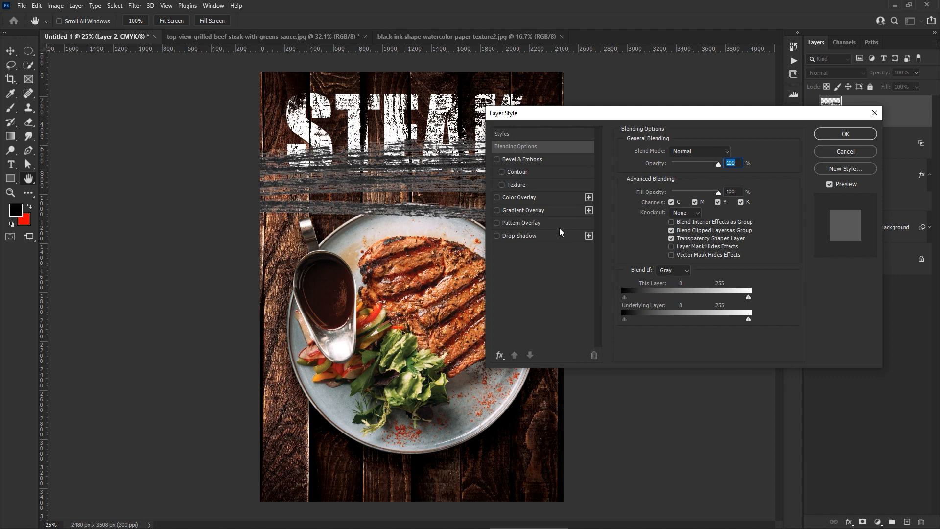
left_click(842, 152)
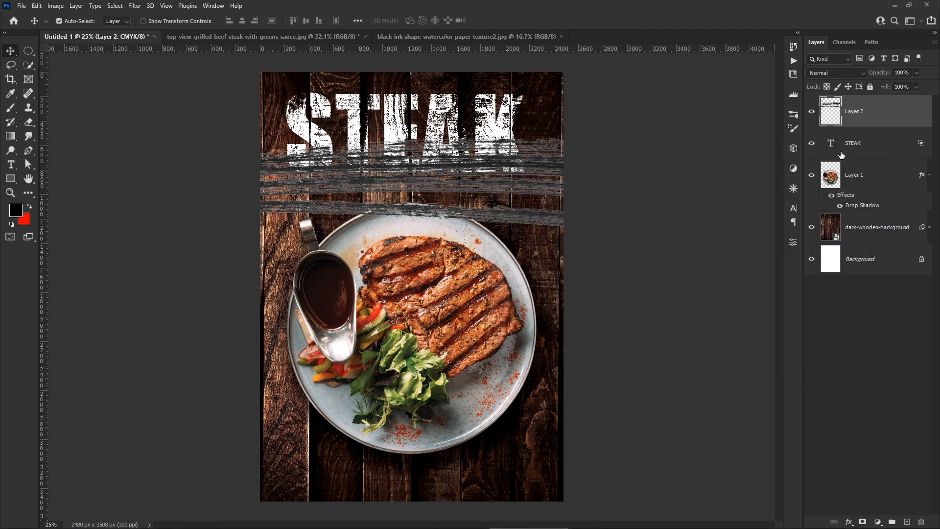
left_click(886, 146)
left_click(873, 117)
Scale the ink strokes to 51.92% over the lower part of the title and place their layer beneath the STEAK text layer
left_click(35, 7)
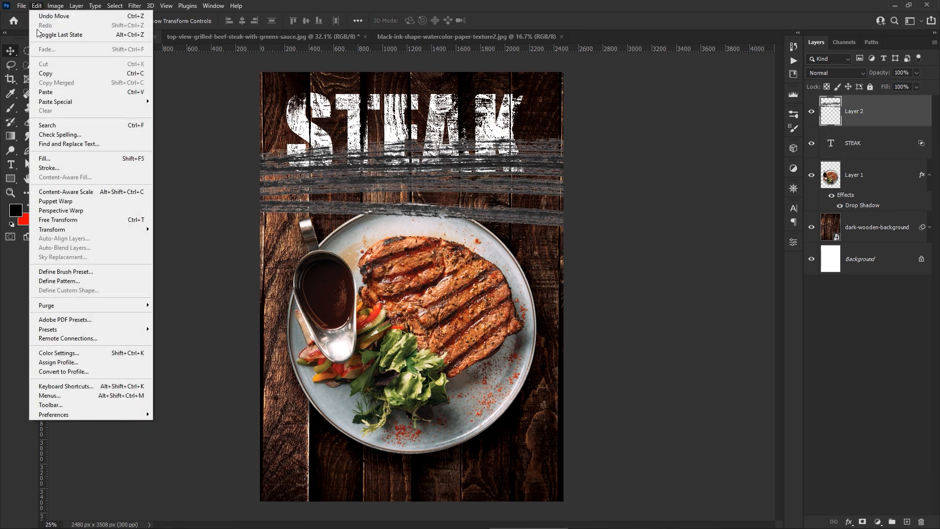
left_click(90, 216)
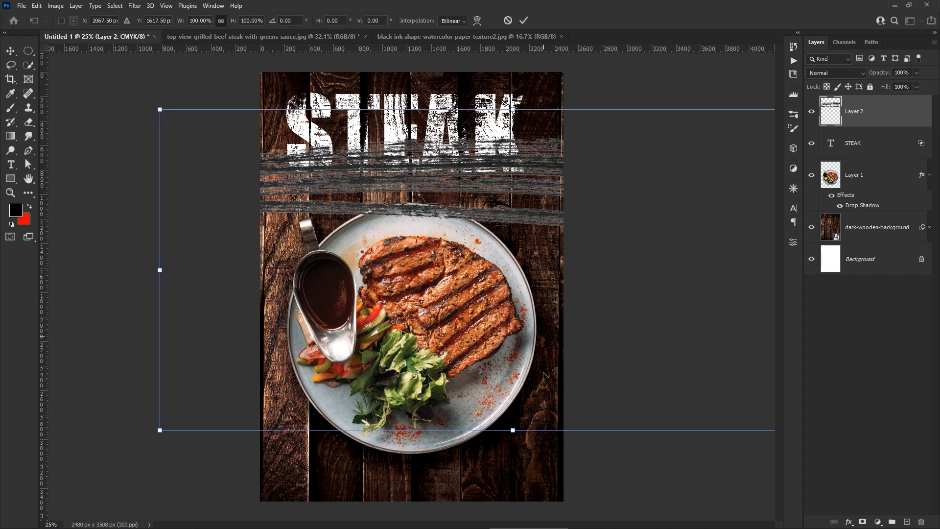
left_click_drag(522, 432, 640, 227)
mouse_move(561, 212)
left_mouse_down()
mouse_move(451, 235)
mouse_move(481, 236)
mouse_move(441, 278)
mouse_move(449, 308)
left_mouse_up()
left_click_drag(487, 271, 508, 264)
left_click_drag(454, 297, 451, 287)
left_click_drag(533, 217, 531, 218)
left_click_drag(454, 286, 454, 292)
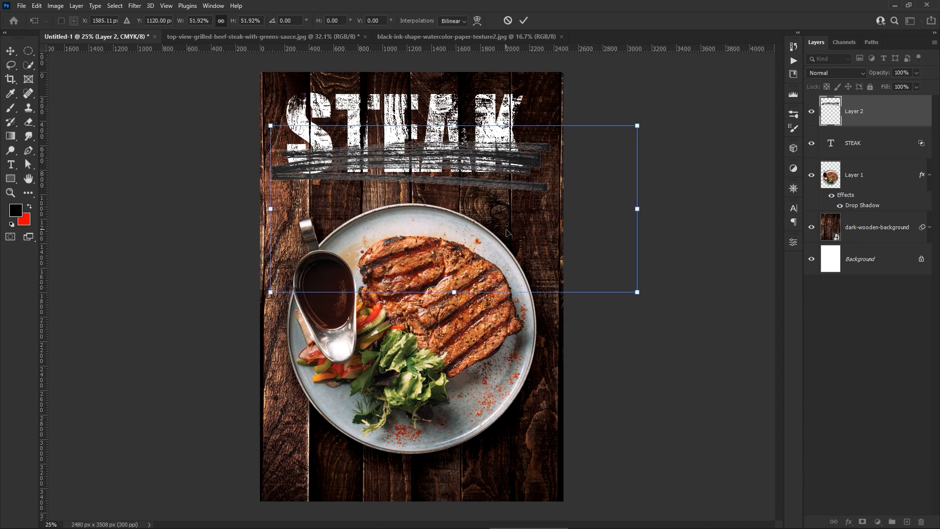
left_click(524, 20)
left_click_drag(882, 122, 878, 153)
Copy the layer style from the STEAK text layer and paste it onto the ink strokes layer (Layer 2)
left_click(887, 112)
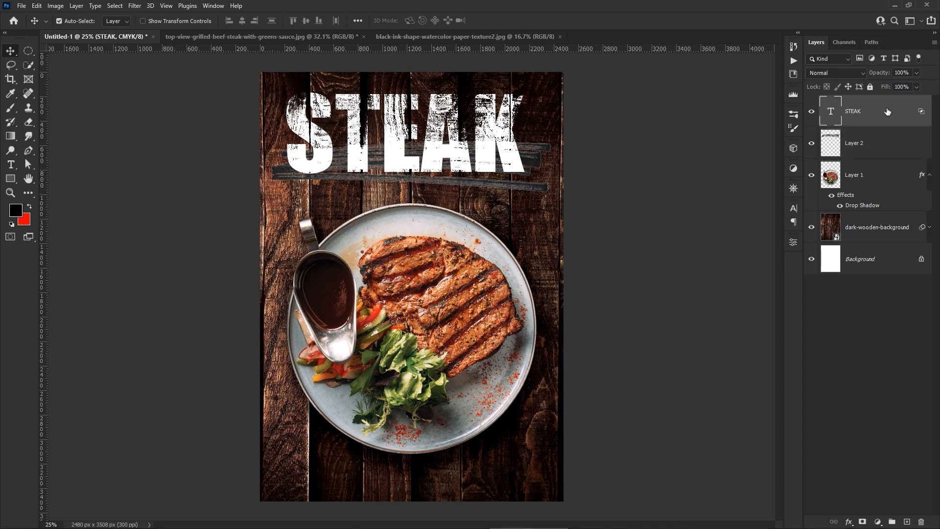
right_click(887, 112)
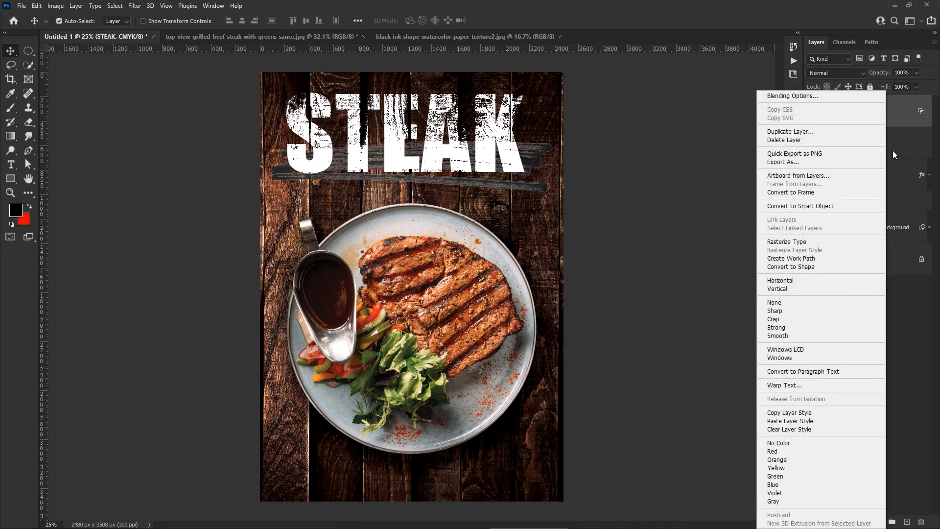
left_click(816, 413)
left_click(874, 142)
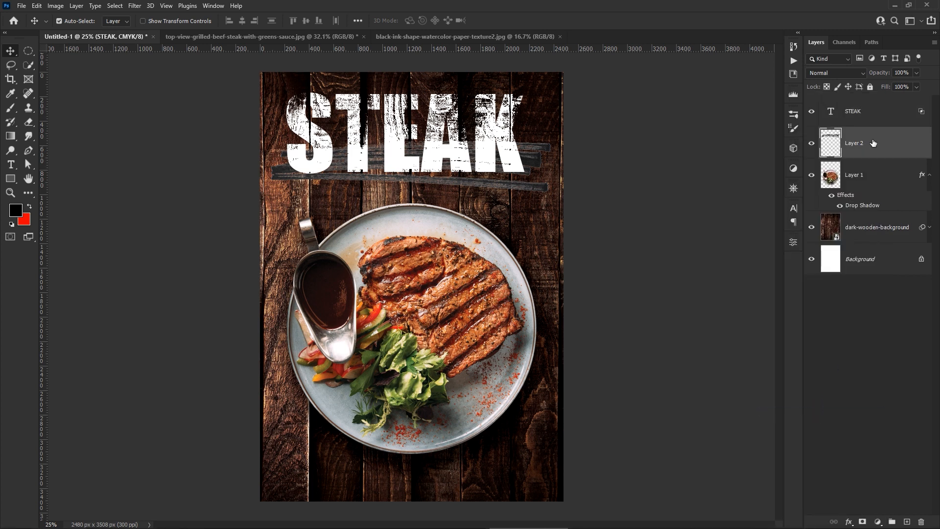
right_click(873, 140)
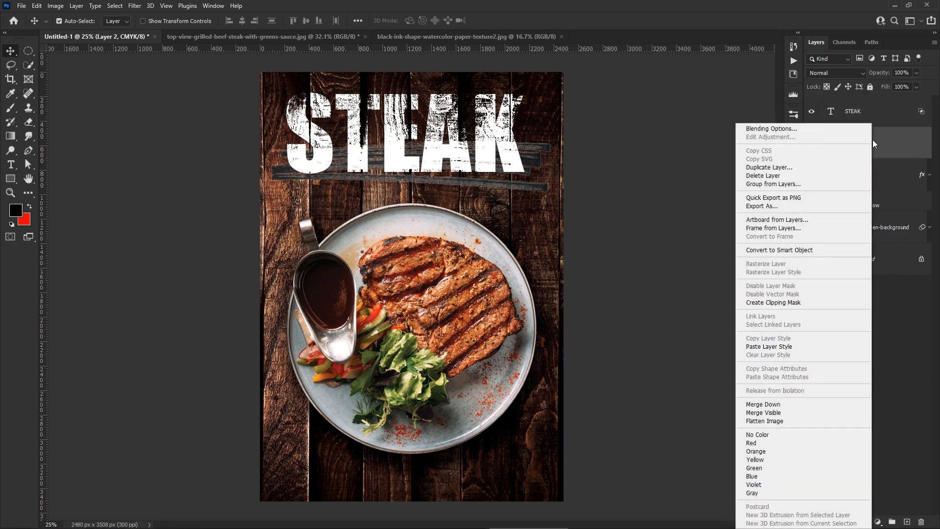
left_click(800, 348)
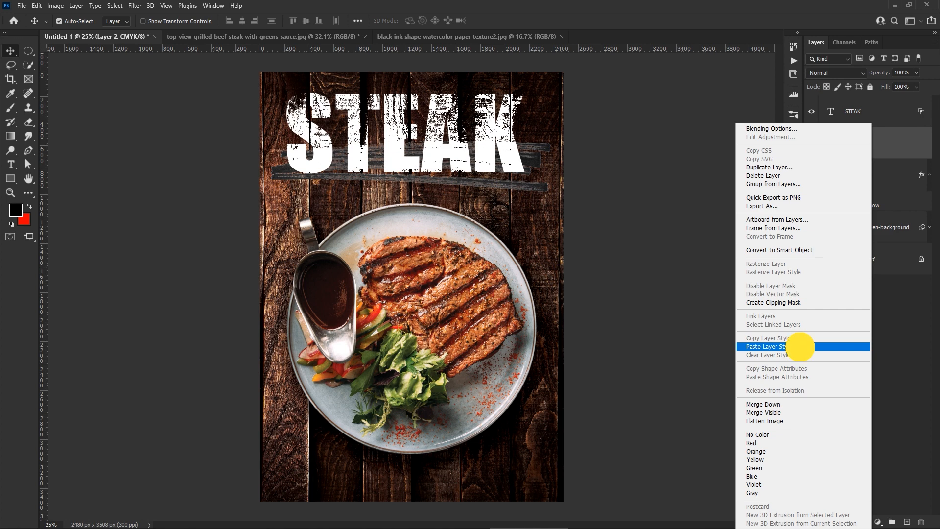
Add a bright red Color Overlay (#ff0006) to the ink strokes on Layer 2
double_click(881, 146)
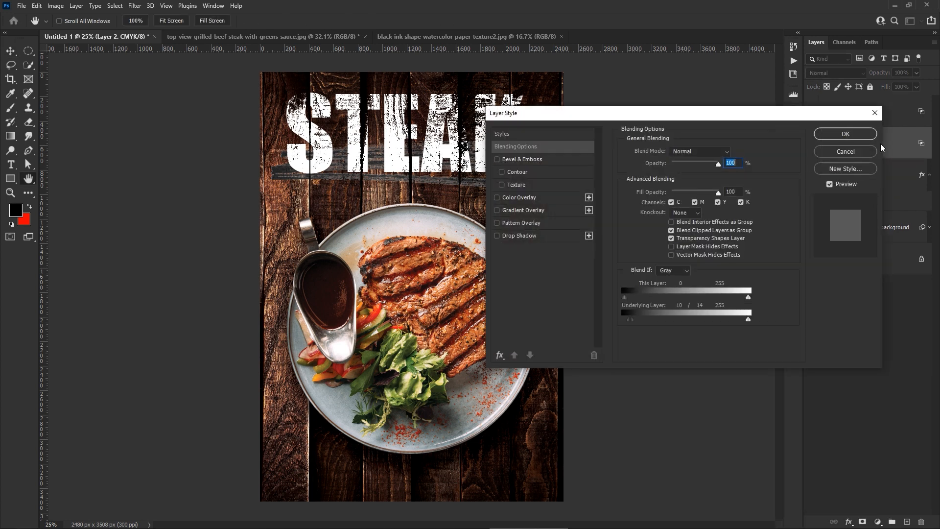
left_click(517, 199)
left_click(732, 153)
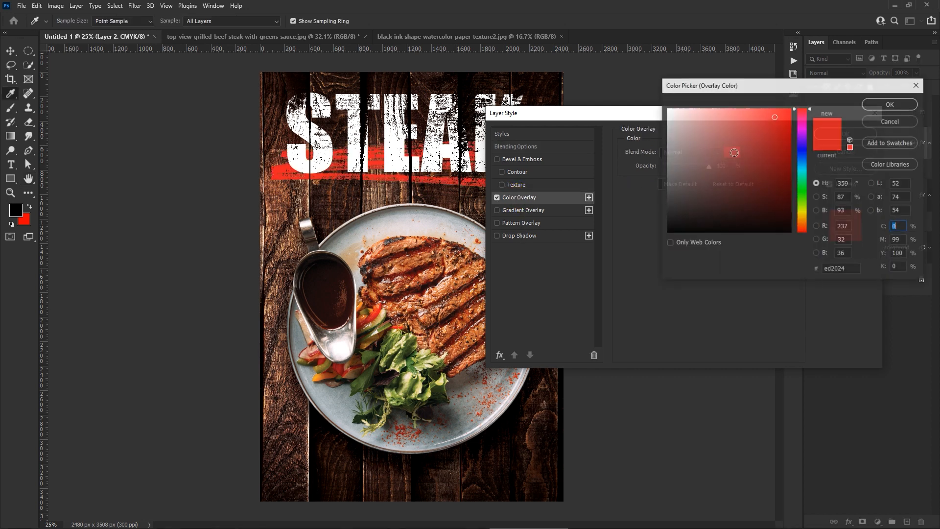
left_click(800, 106)
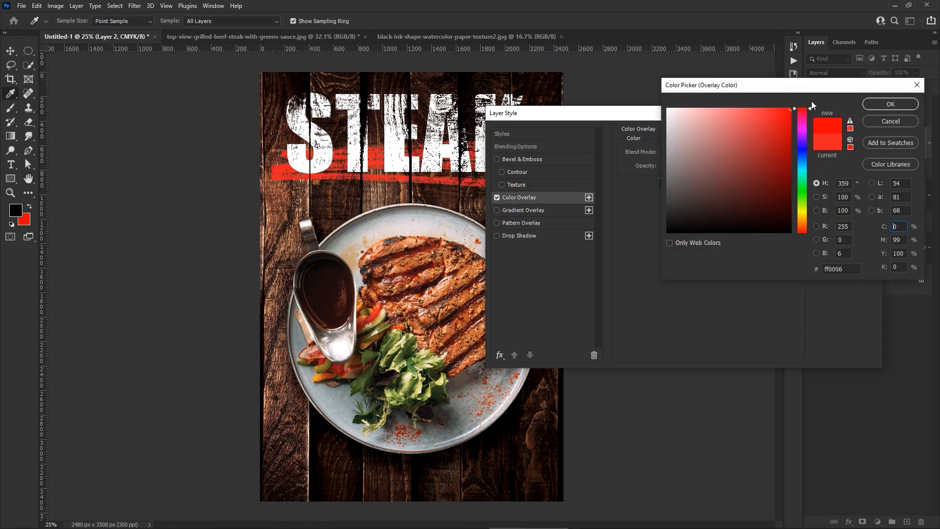
left_click(879, 104)
left_click_drag(690, 117, 703, 166)
left_click(838, 183)
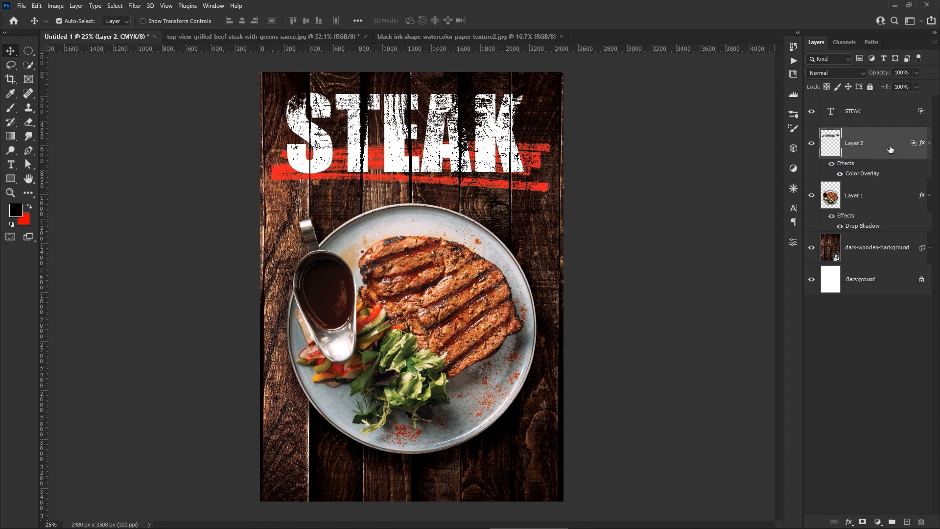
Nudge the red ink strokes downward by three small increments
key("Down")
key("Down")
key("Down")
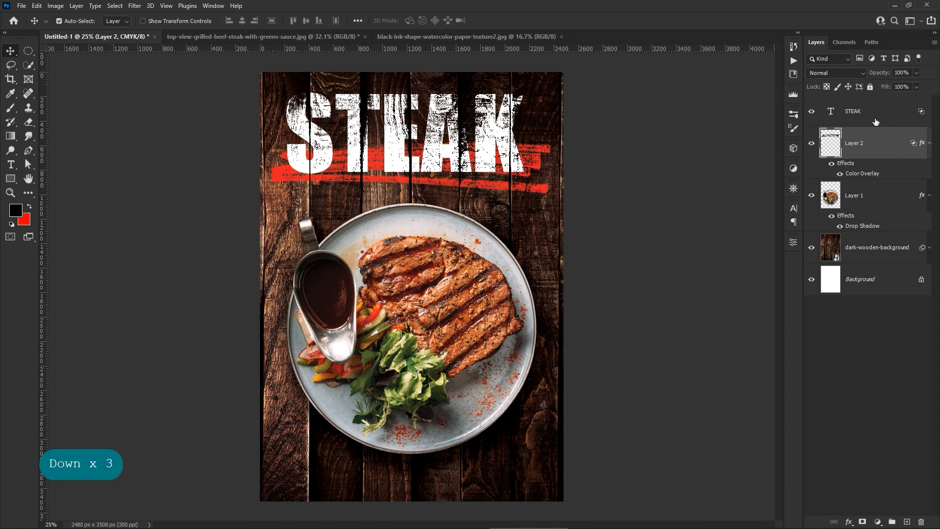
Add the text "House" as a new text layer above the STEAK layer and centre it below the title
left_click(876, 122)
left_click(11, 165)
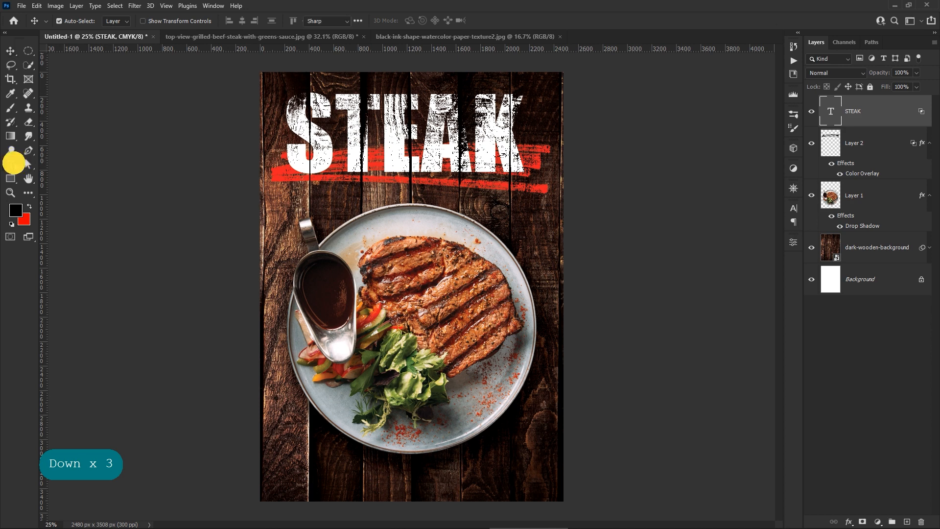
left_click(385, 258)
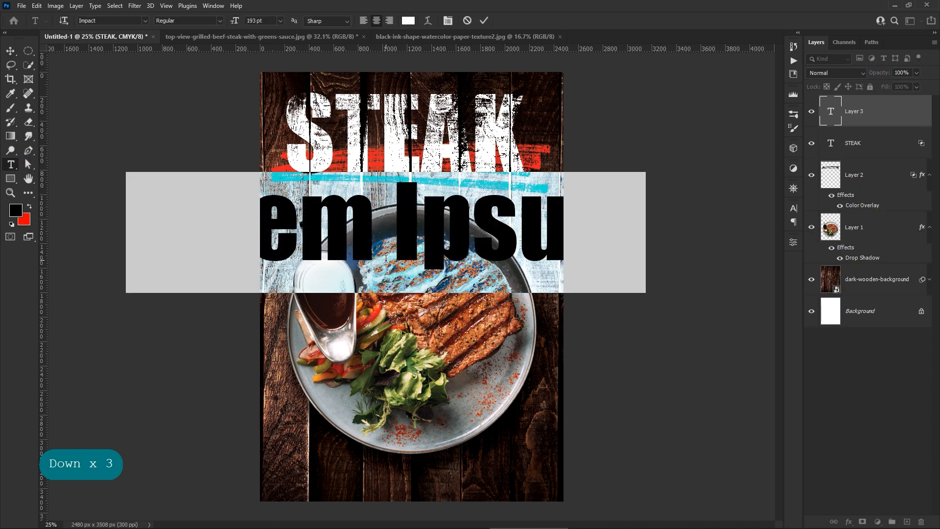
type("H")
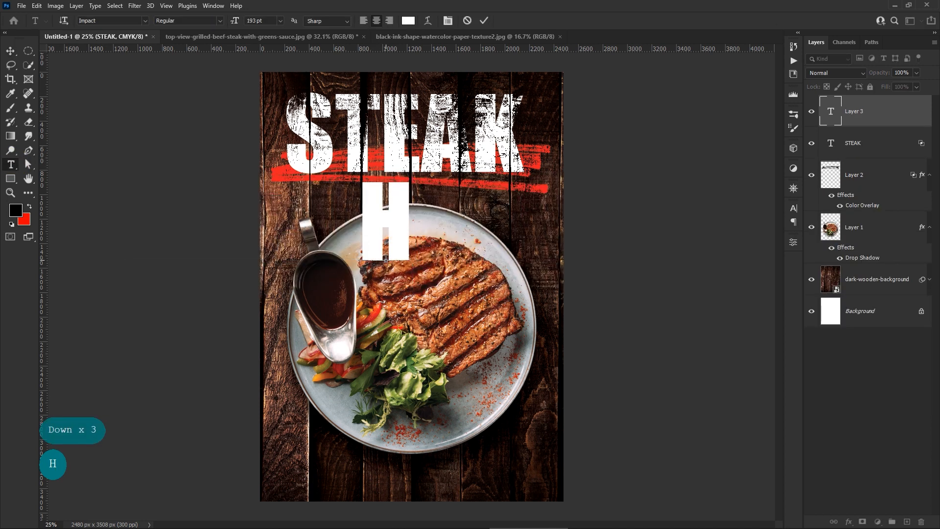
type("ouse")
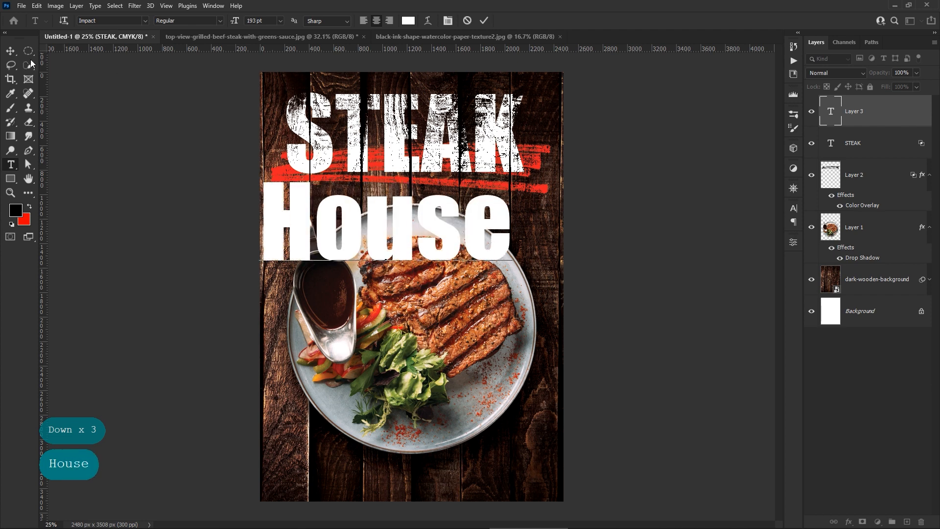
left_click(10, 51)
left_click_drag(399, 234, 419, 236)
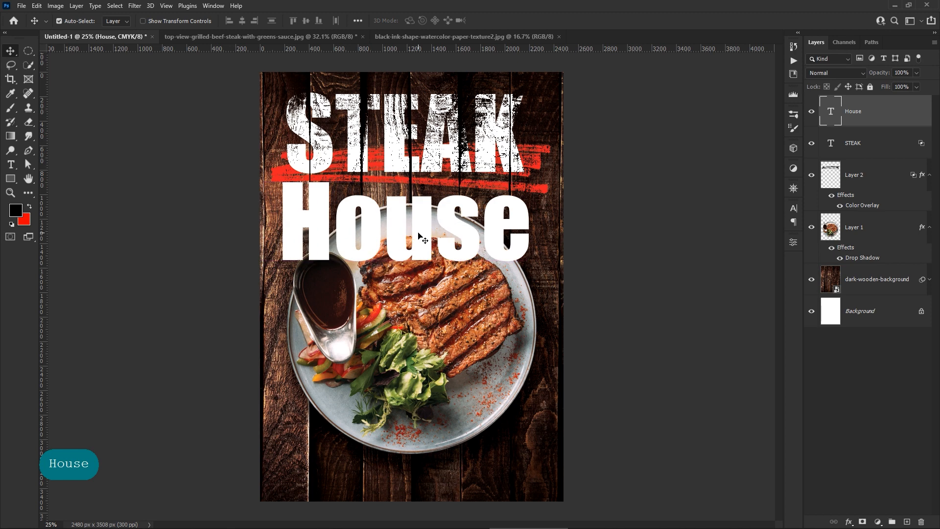
Change the House text to the Freestyle Script font and colour it orange (#ff9000)
left_click(794, 208)
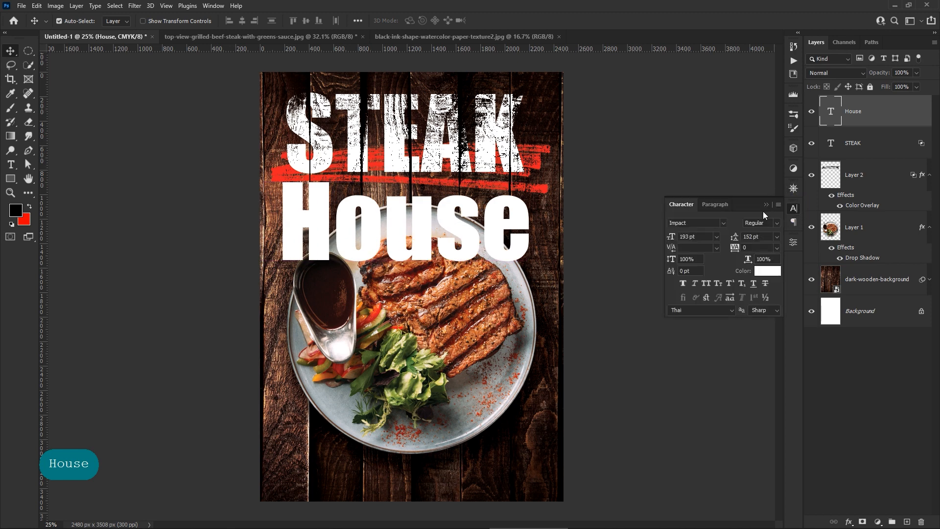
left_click(725, 223)
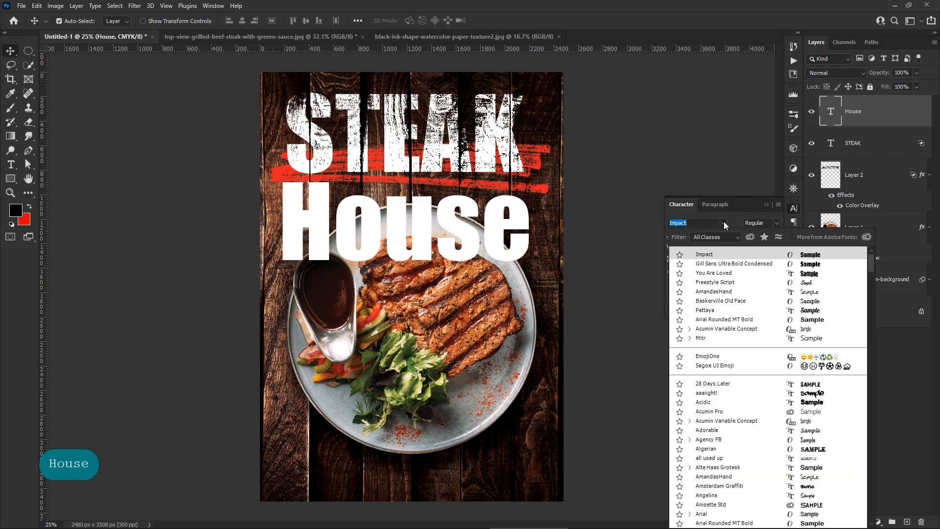
left_click(718, 283)
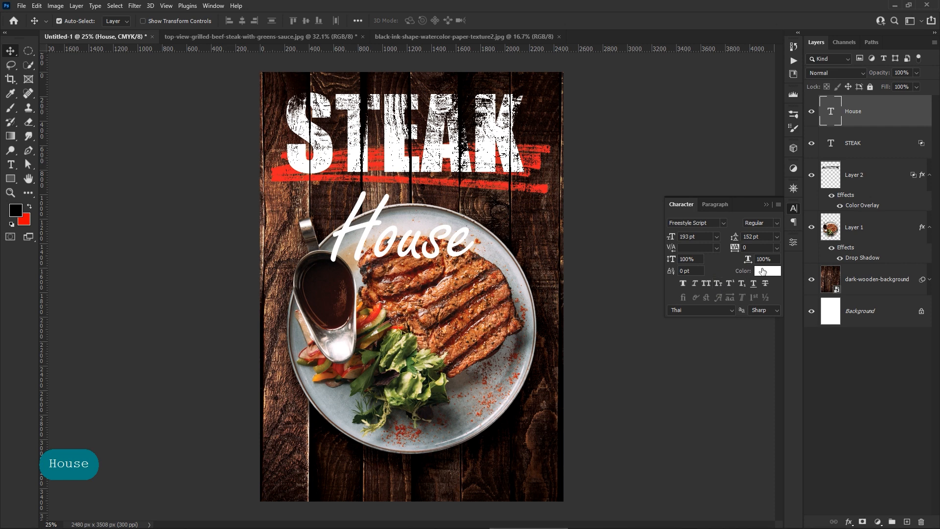
left_click(762, 271)
left_click(790, 109)
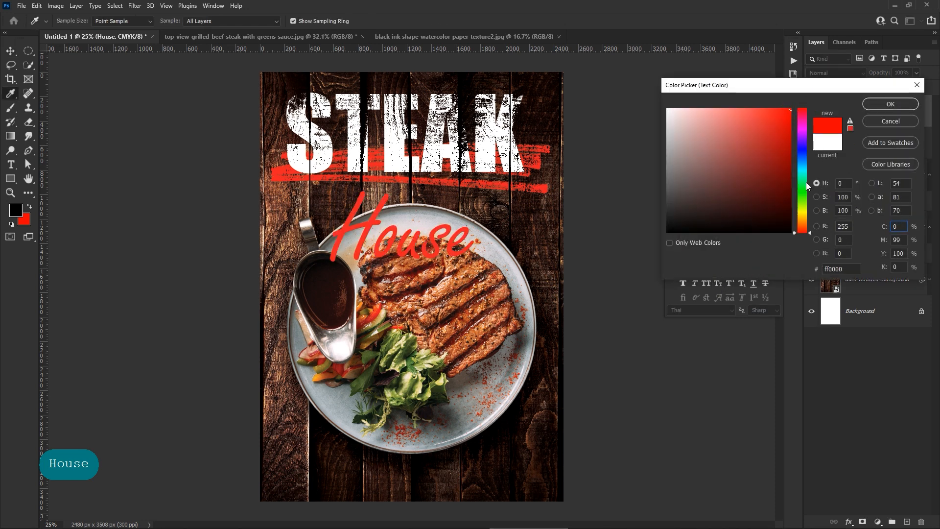
left_click_drag(801, 223, 802, 221)
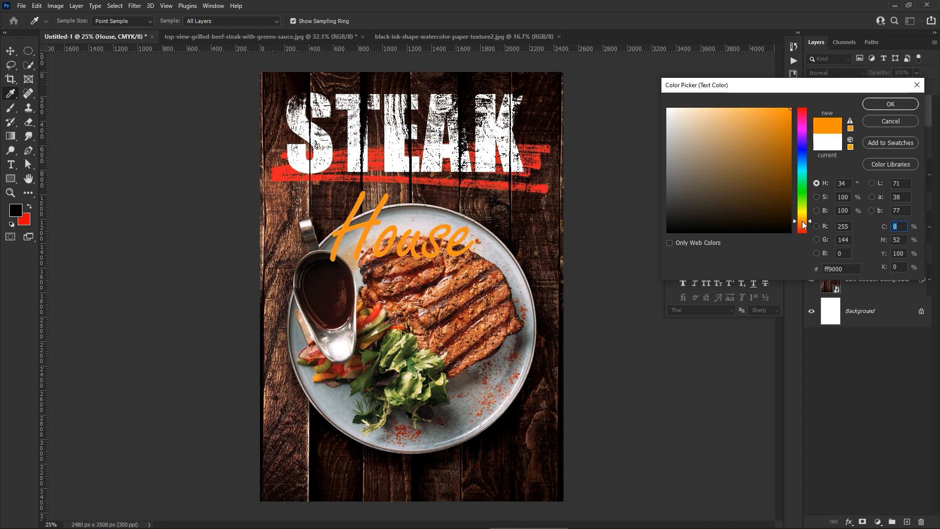
left_click(891, 104)
Move the House text up so it overlaps the lower part of the STEAK title
key("v")
left_click_drag(467, 257, 470, 189)
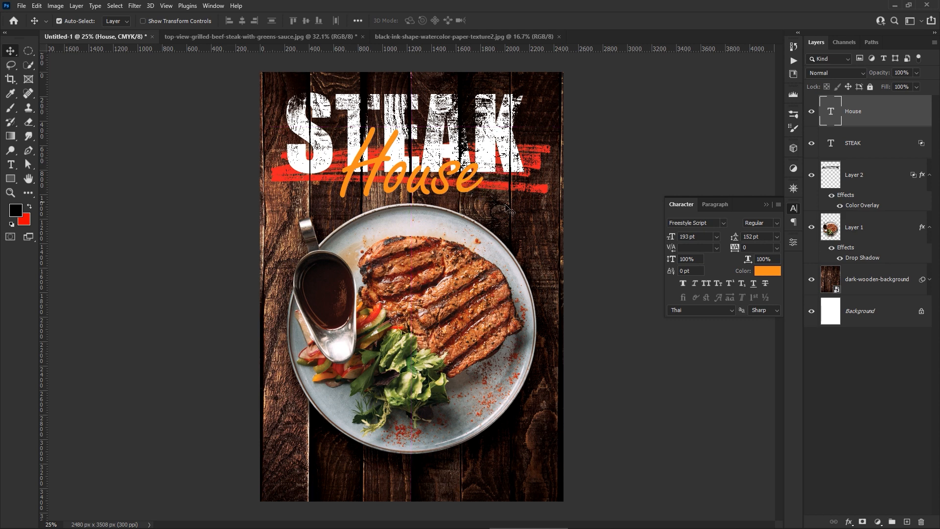
left_click(766, 205)
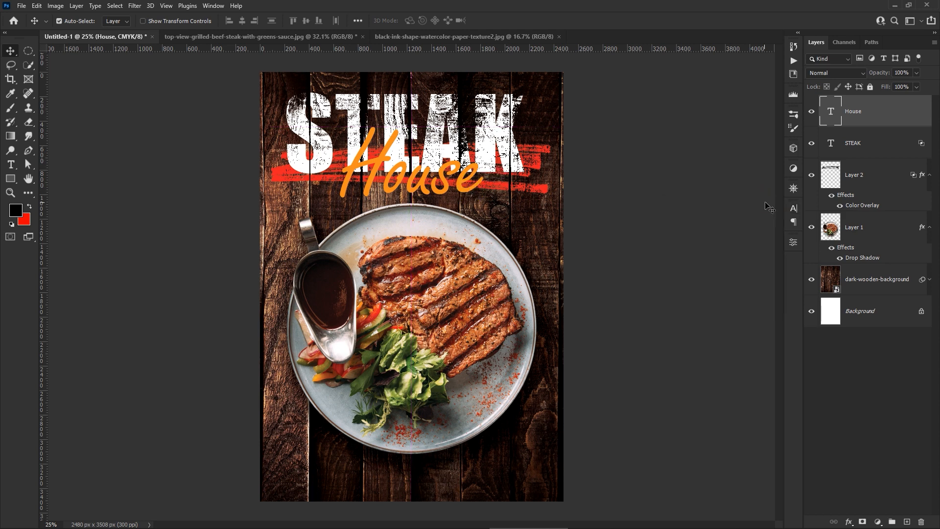
Copy the layer style from the STEAK text layer and paste it onto the House text layer
right_click(894, 141)
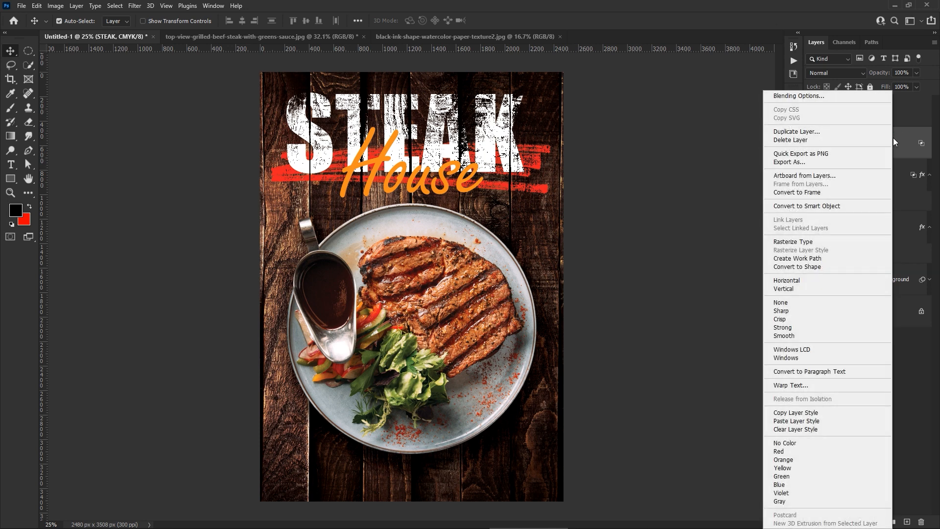
left_click(826, 415)
left_click(873, 111)
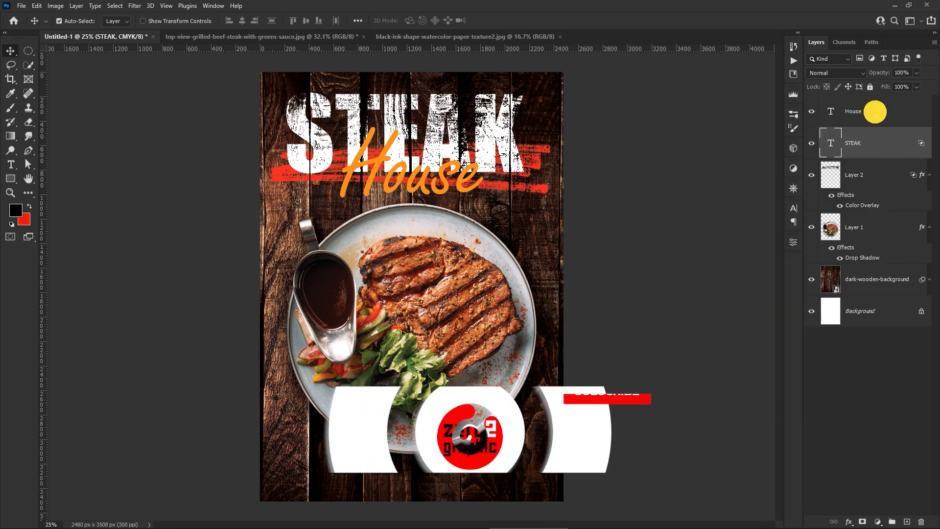
right_click(877, 114)
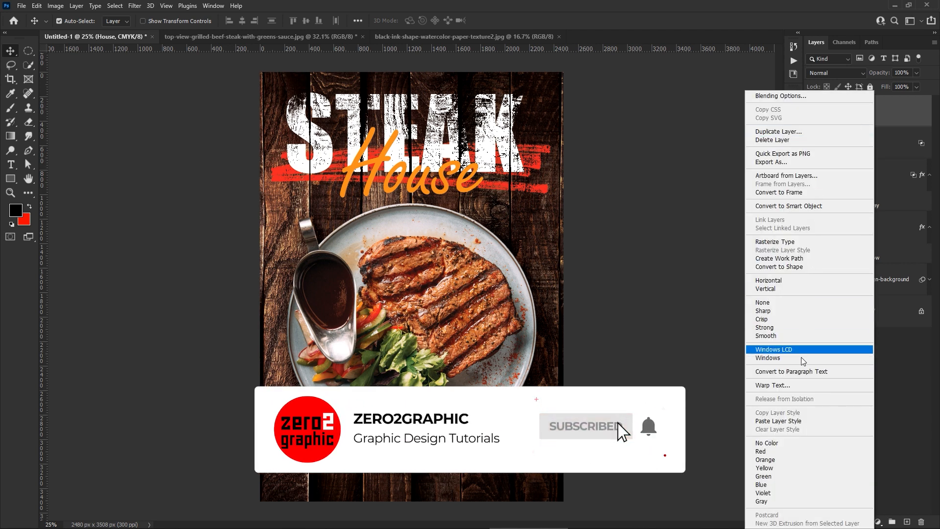
left_click(798, 420)
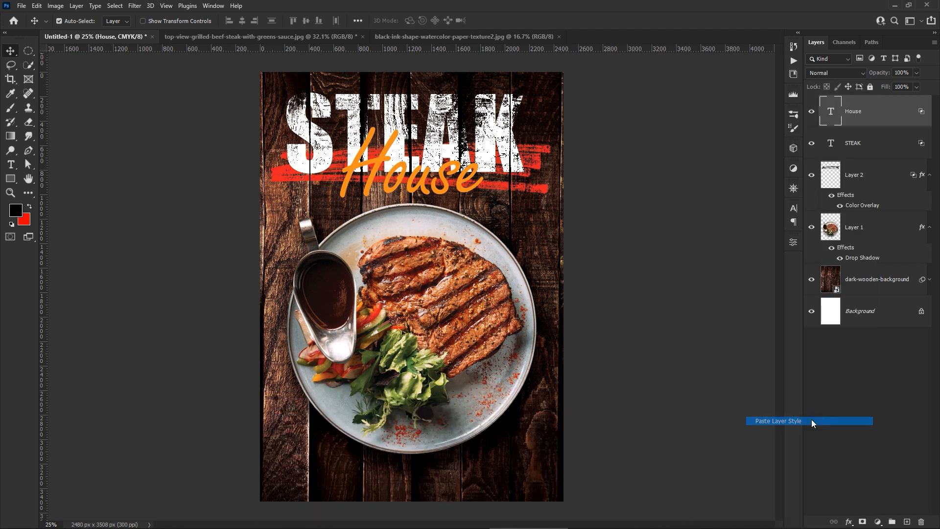
left_click(666, 232)
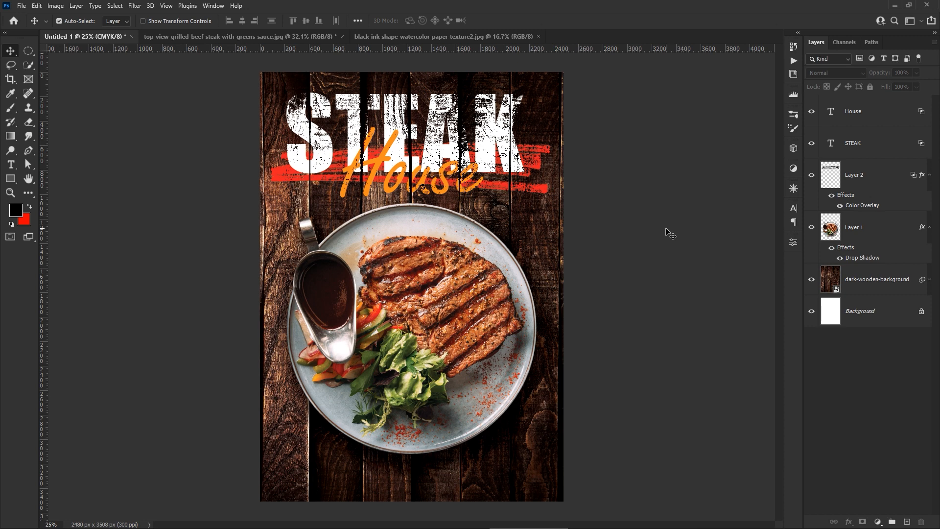
Place Asset 1 from the links folder as an embedded image, scaled to 78.95%, below the plate on the poster's left half
left_click(21, 6)
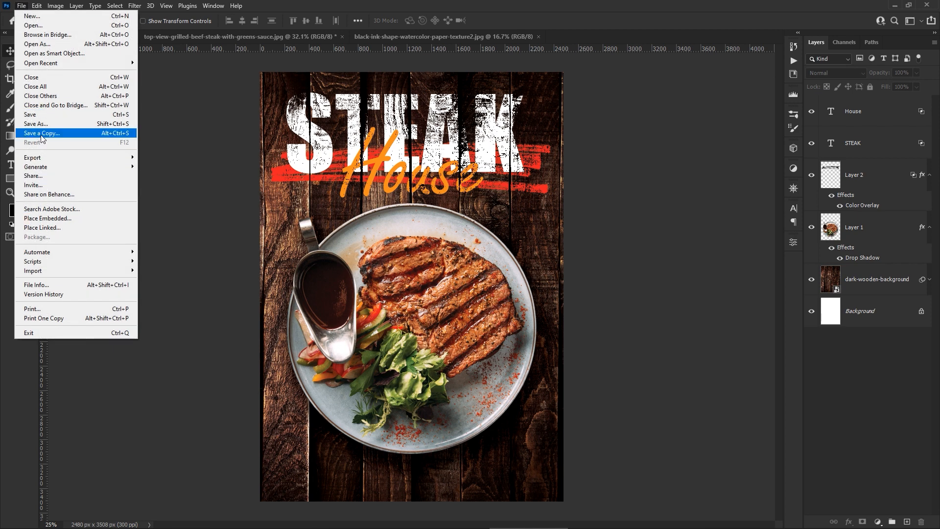
left_click(51, 221)
left_click(253, 93)
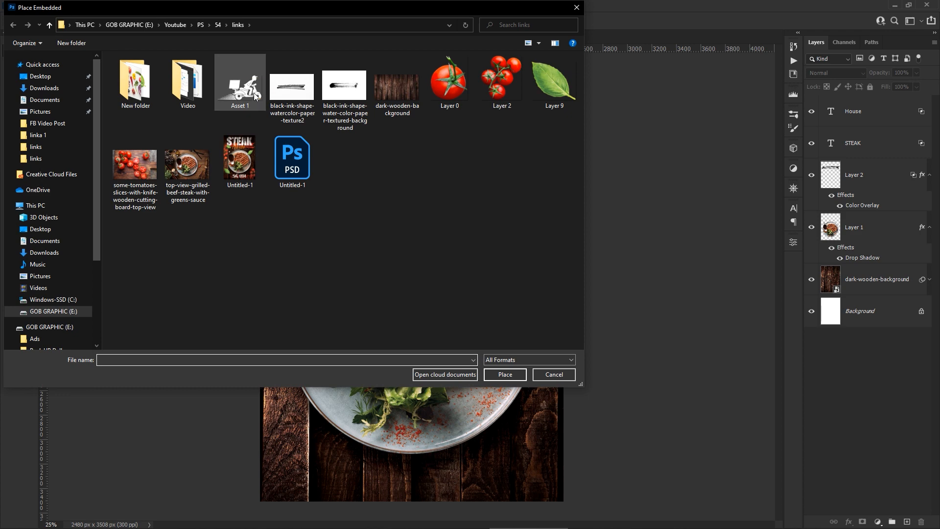
left_click(495, 377)
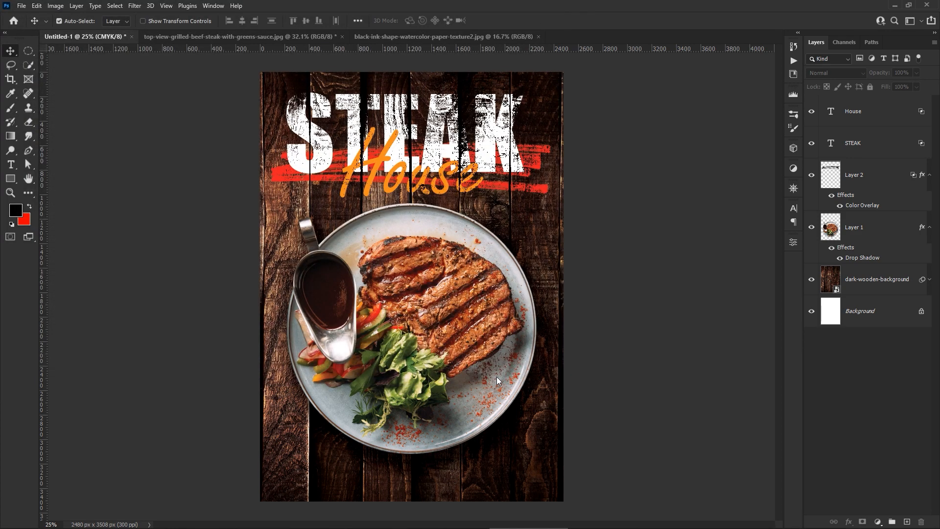
left_click_drag(422, 286, 366, 470)
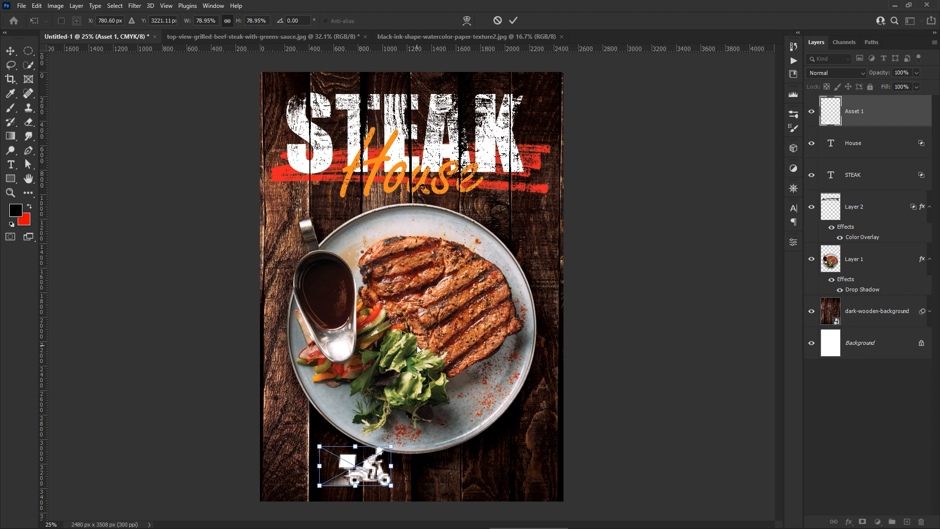
left_click(513, 22)
Scale the plated steak on Layer 1 to 95.14%, keeping it centred between the title and the scooter icon
left_click(445, 335)
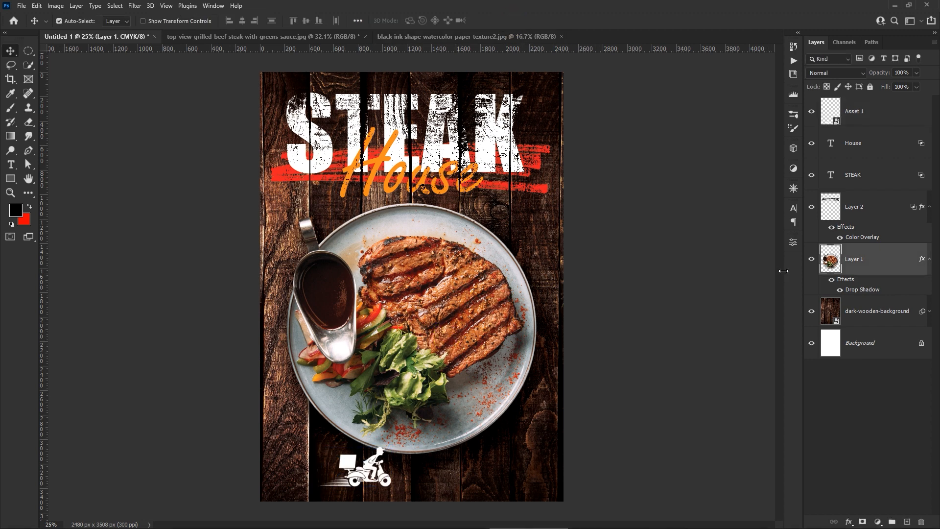
key("ctrl+t")
left_click_drag(413, 453, 414, 444)
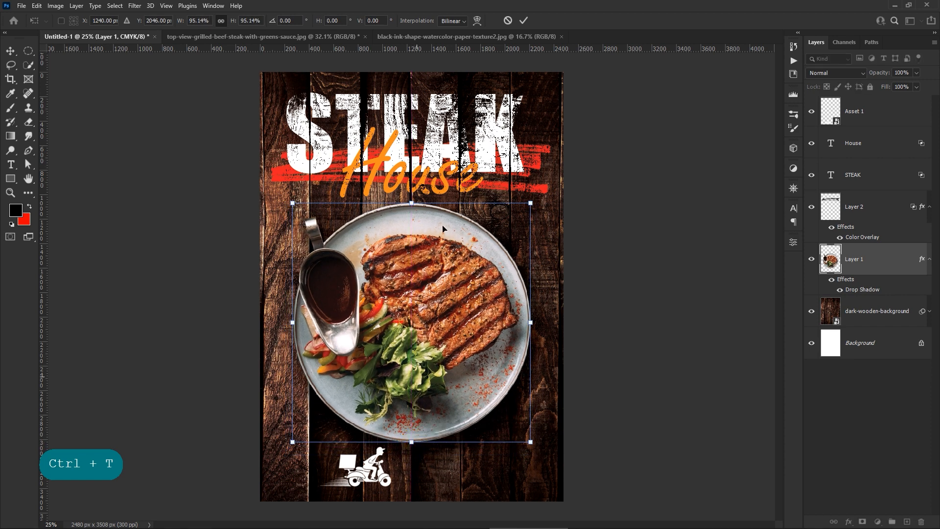
left_click(524, 21)
Undo the accidental shift of the wooden background and move the scooter icon slightly left and down below the plate
left_click_drag(369, 482, 363, 478)
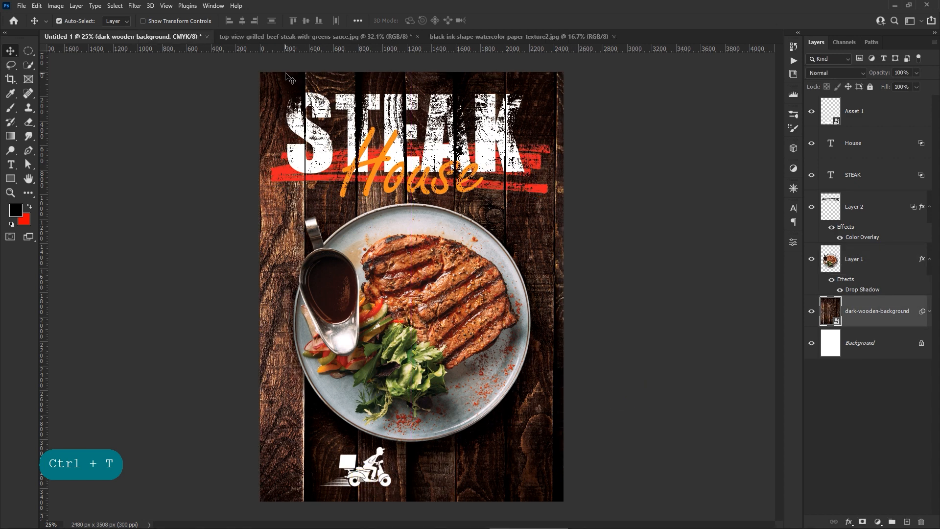
key("ctrl+z")
left_click_drag(352, 464, 345, 469)
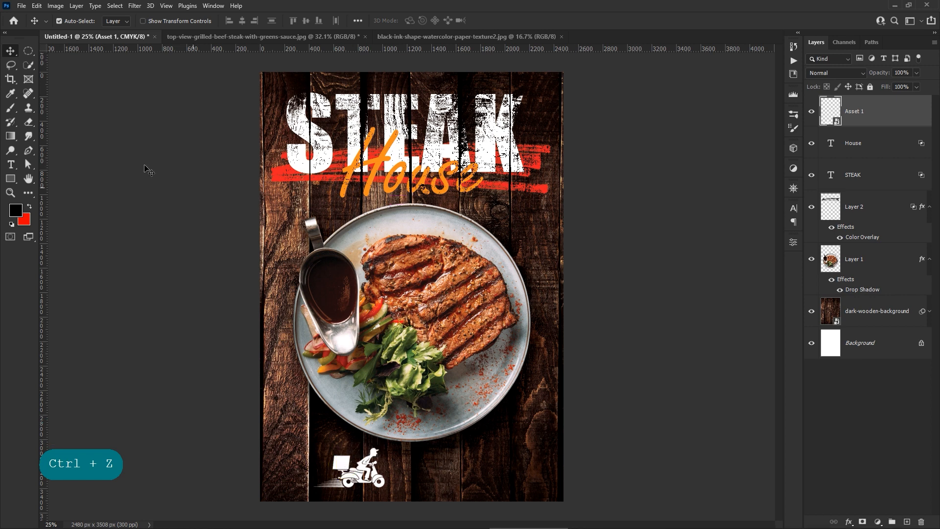
Add the text "1234" beside the scooter icon and move it slightly right and down below the plate
left_click(10, 164)
left_click(445, 463)
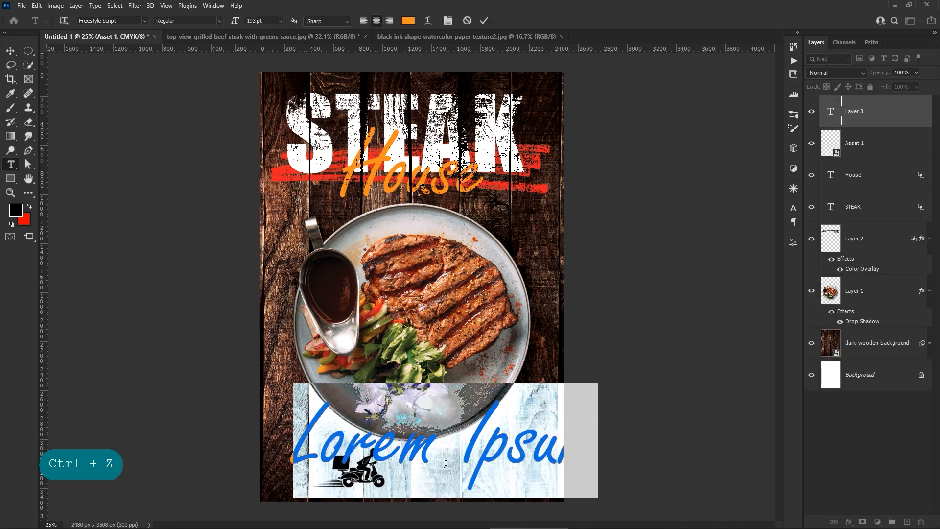
type("34")
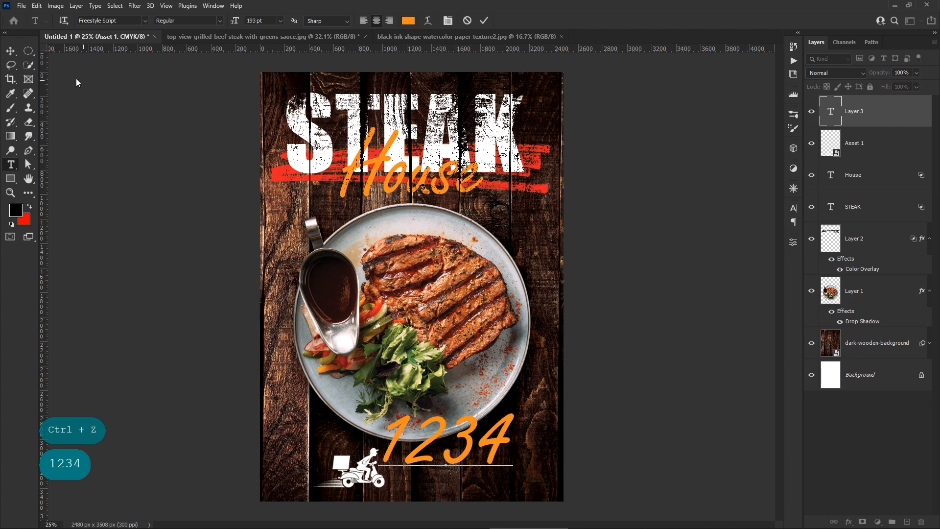
left_click(10, 51)
left_click_drag(497, 447, 510, 473)
Set the colour of the 1234 text to white (ffffff)
left_click(794, 208)
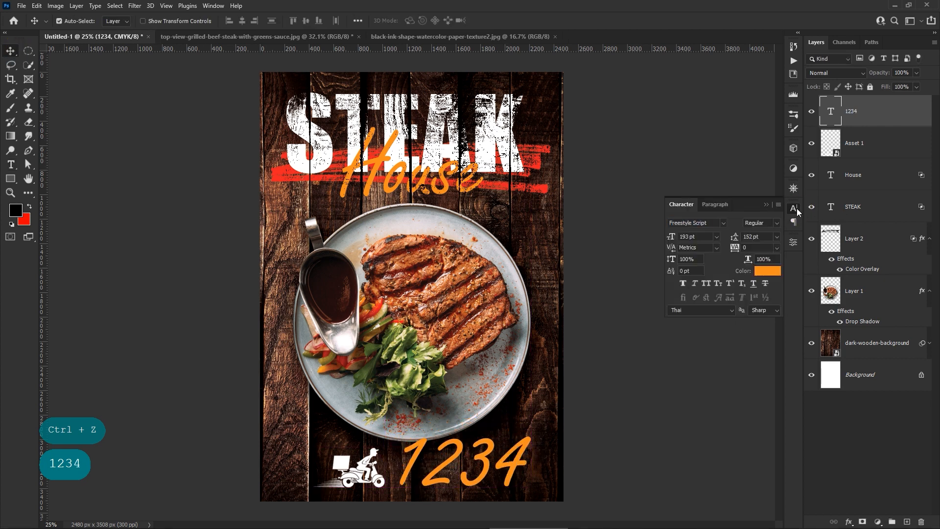
left_click(768, 271)
left_click(648, 105)
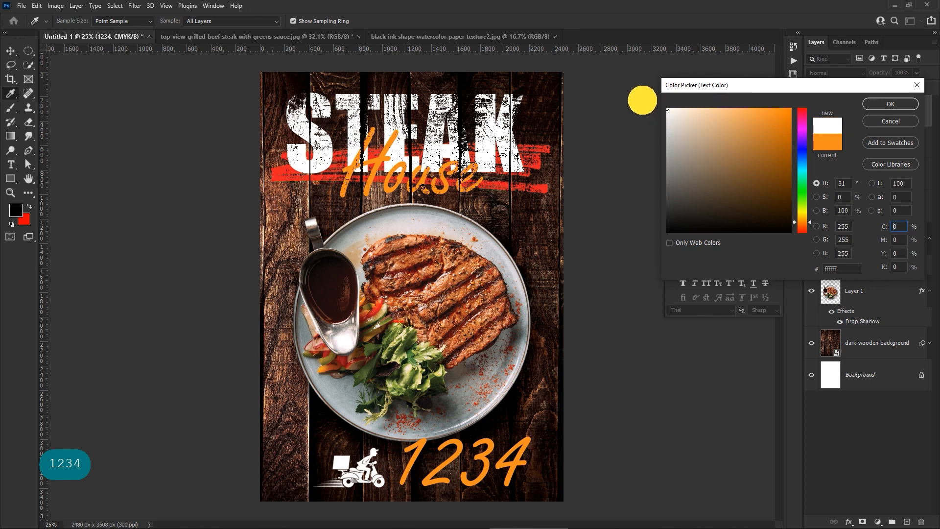
left_click(869, 108)
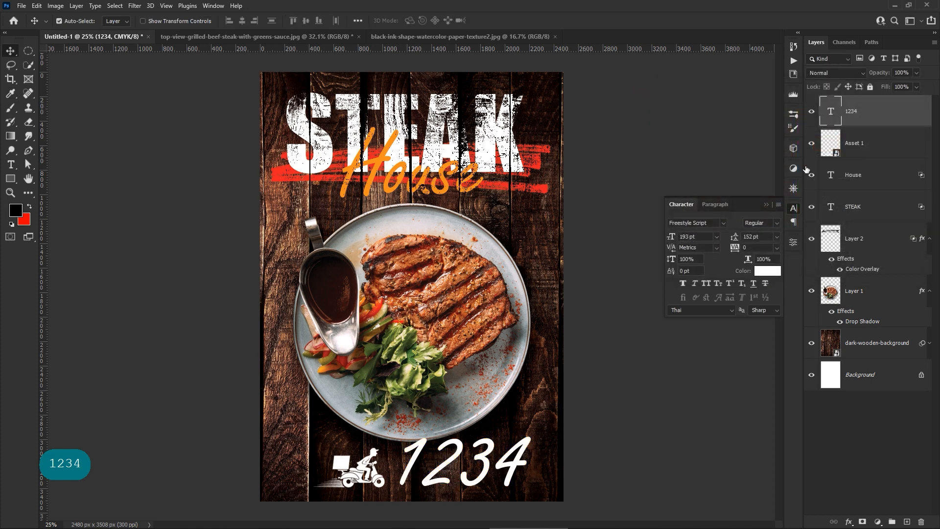
Set the 1234 text in Impact at 72 pt and position it to the right of the scooter icon
left_click(722, 223)
left_click(719, 264)
left_click_drag(678, 237, 615, 252)
left_click_drag(475, 471, 447, 468)
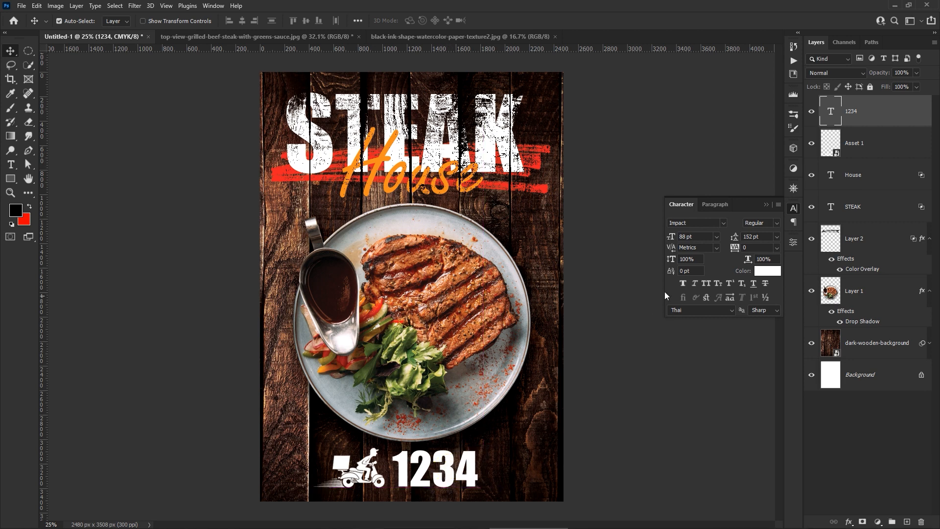
left_click_drag(671, 237, 658, 237)
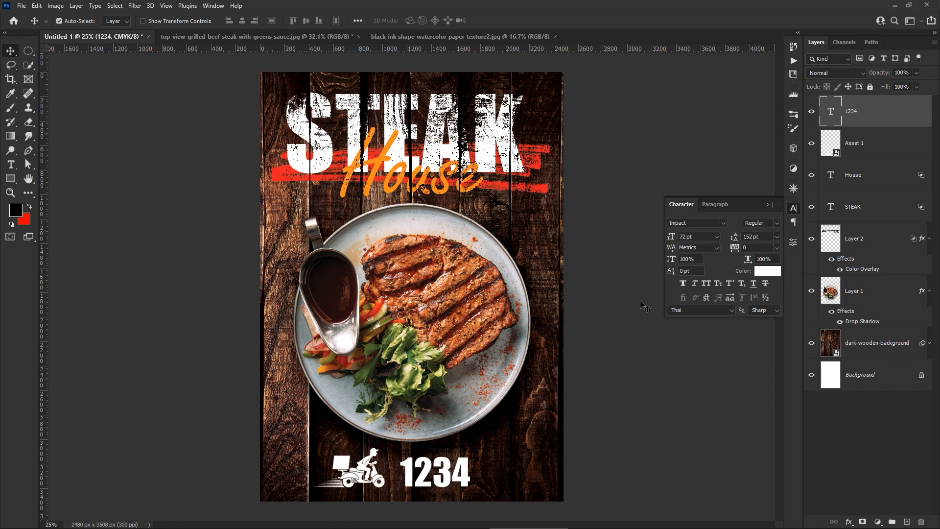
left_click_drag(465, 483, 478, 476)
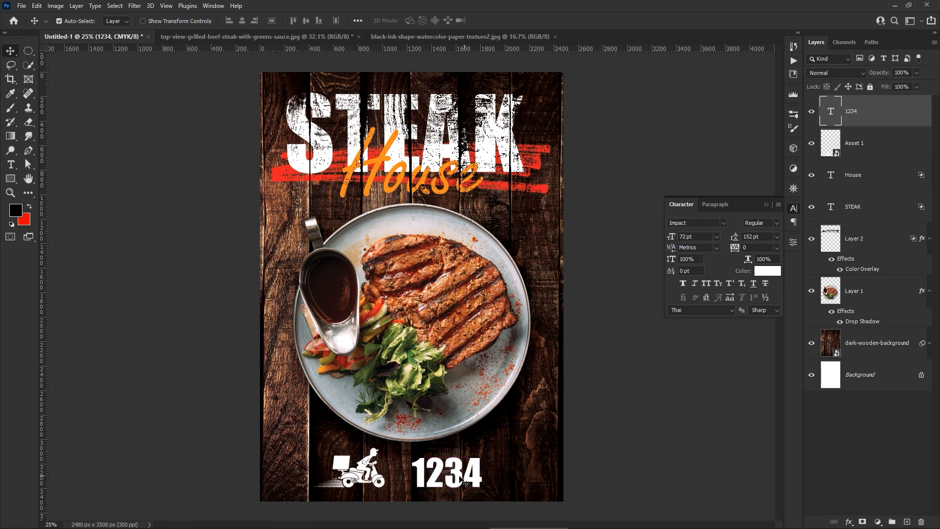
Move the scooter icon on Asset 1 right so it sits close beside the 1234 text
mouse_move(378, 480)
left_mouse_down()
mouse_move(393, 483)
mouse_move(385, 479)
left_mouse_up()
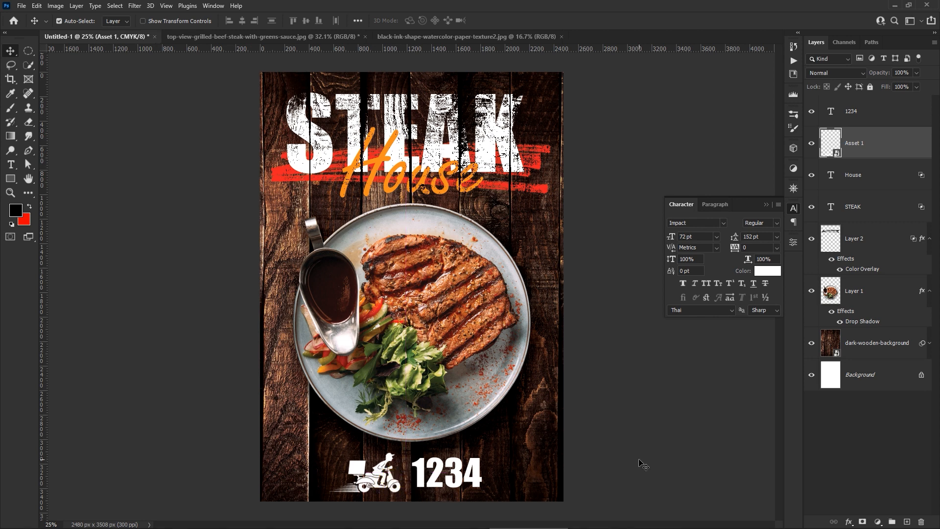
key("Right")
key("Right")
key("Right")
key("Right")
key("Right")
key("shift+Right")
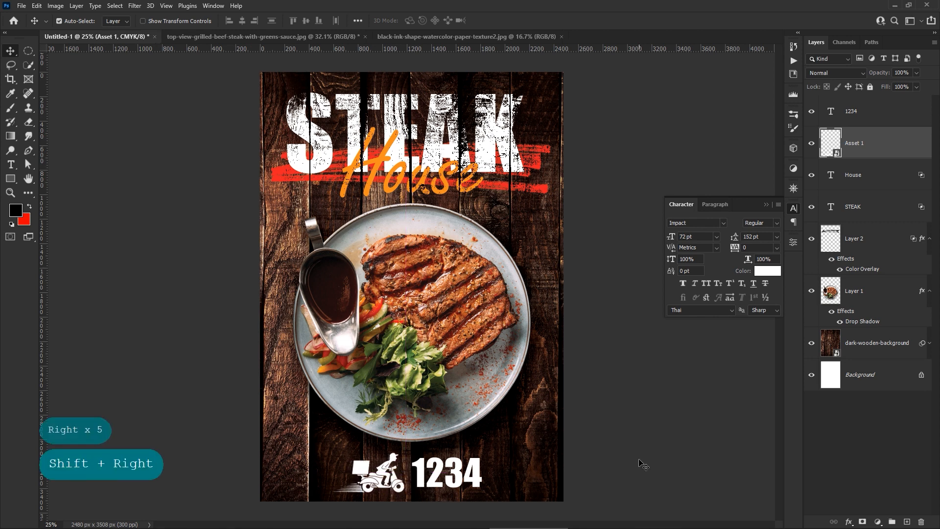
key("Right")
key("Right")
key("Right")
key("Right")
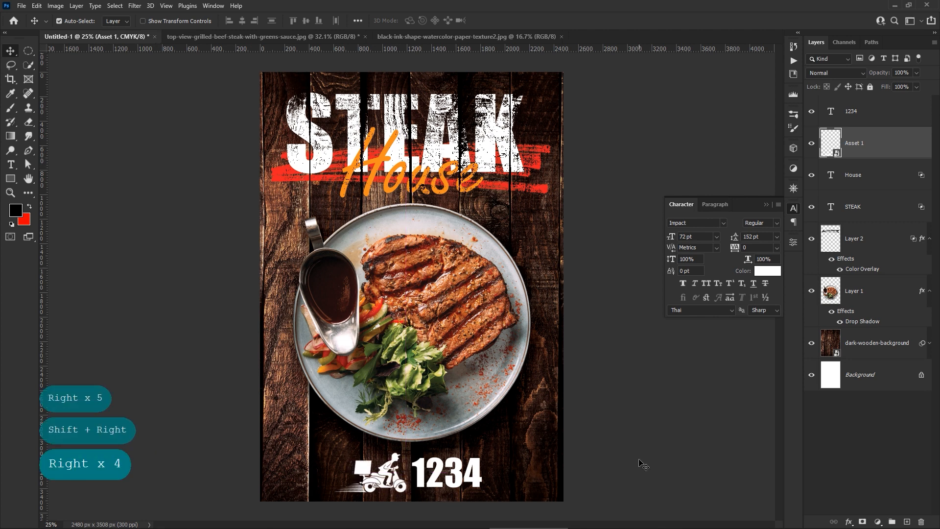
Select the 1234 and Asset 1 layers together and nudge them slightly left and up to centre them below the plate
left_click(893, 116, "shift")
key("Left")
key("Left")
key("Left")
key("Left")
key("Left")
key("Left")
key("Left")
key("Left")
key("Left")
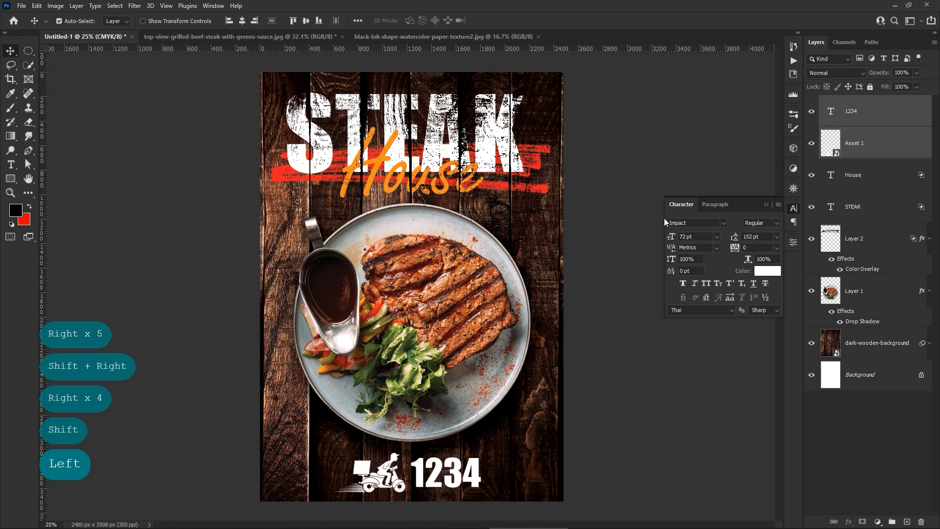
left_click_drag(475, 477, 480, 479)
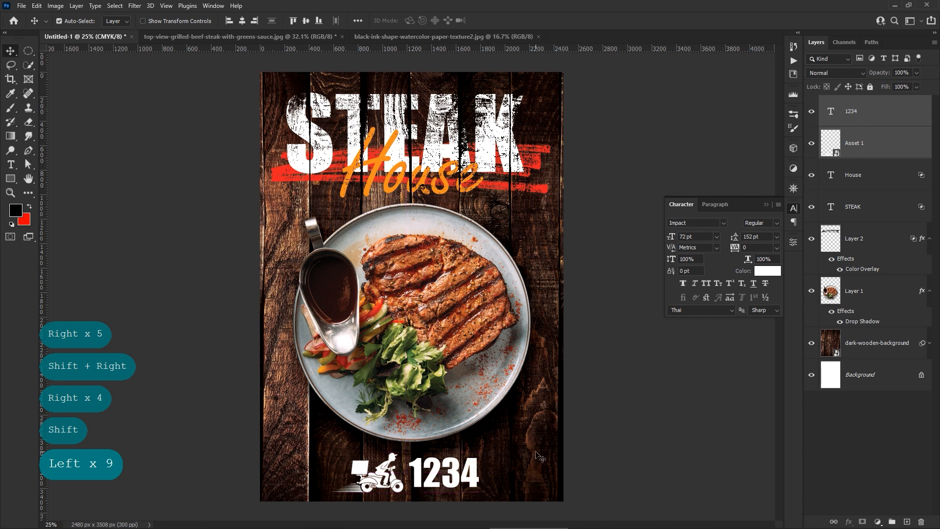
key("Up")
key("Up")
key("Up")
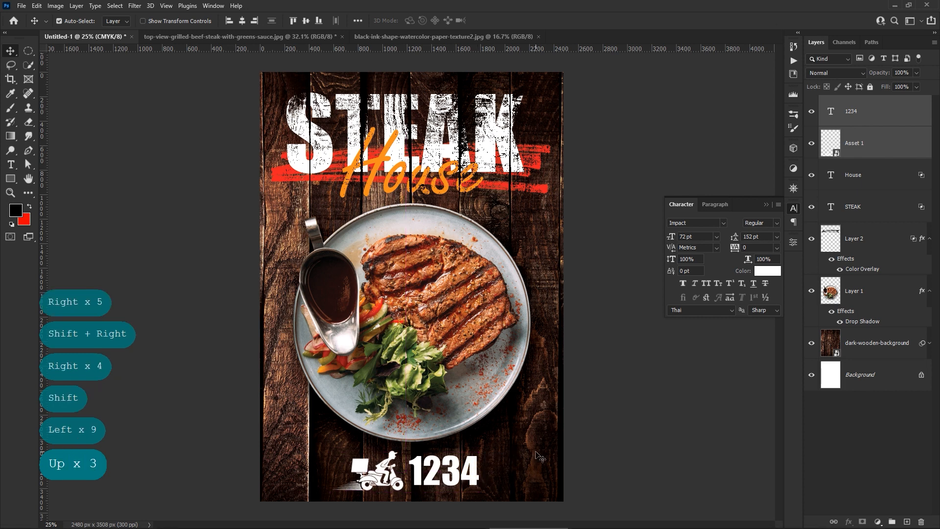
key("Down")
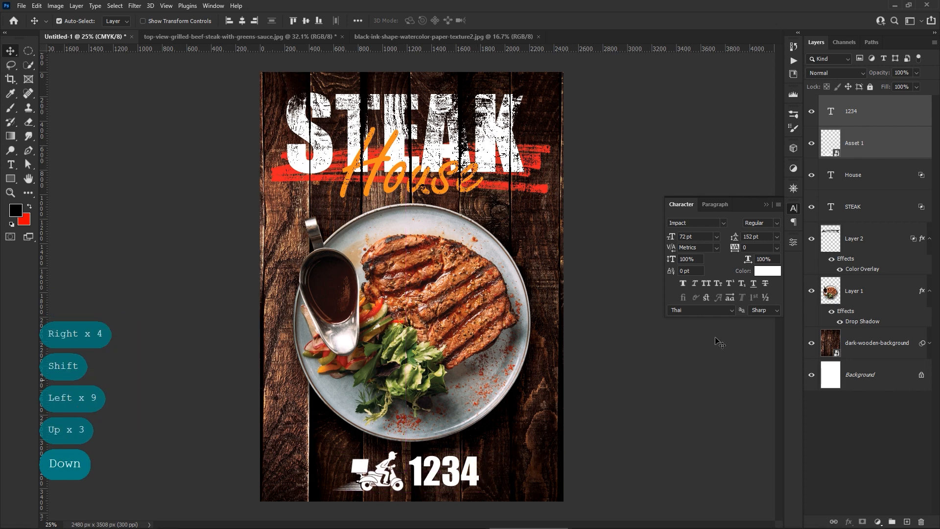
Try copying the layer style from the House text layer onto the 1234 and Asset 1 layers
left_click(876, 188)
right_click(876, 177)
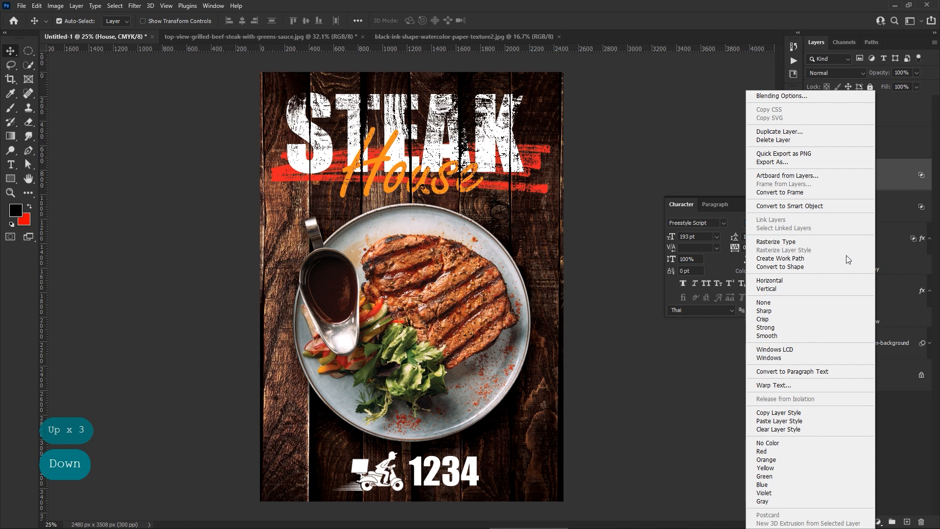
left_click(805, 415)
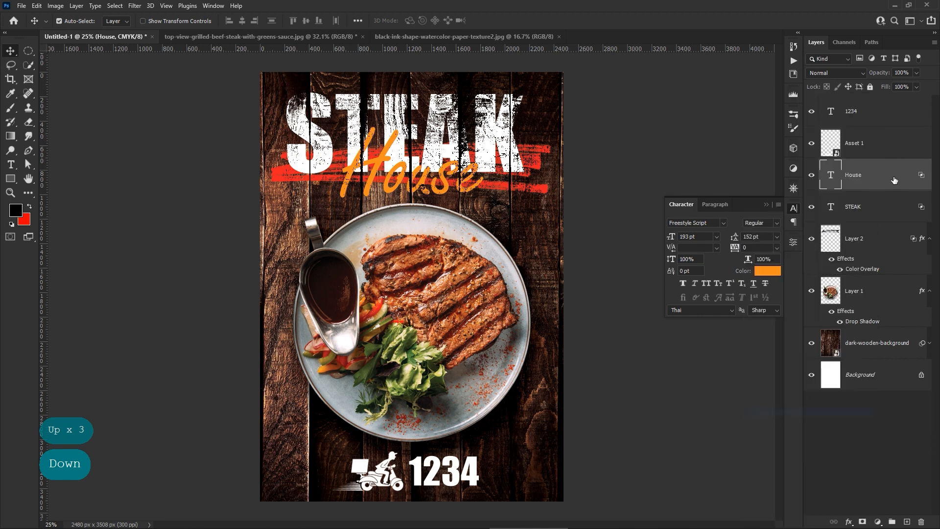
left_click(895, 142)
left_click(886, 111, "shift")
right_click(886, 112)
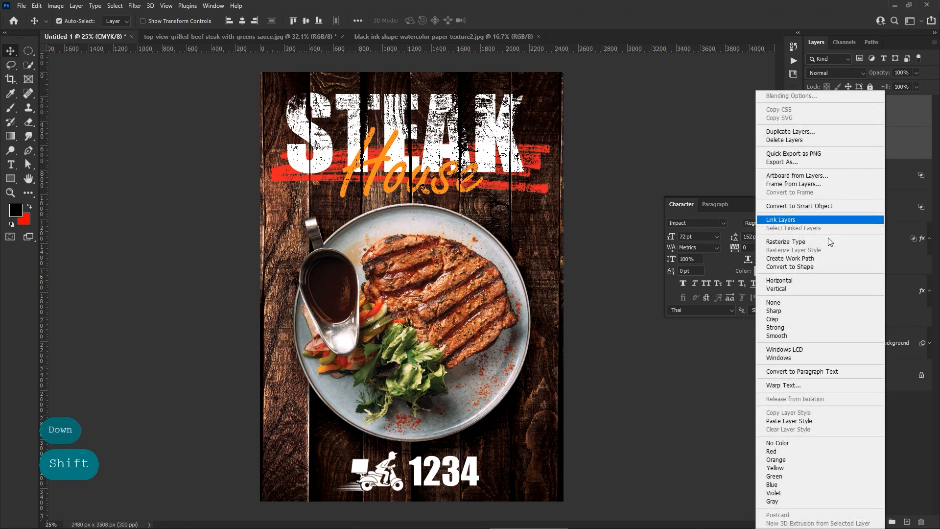
left_click(821, 421)
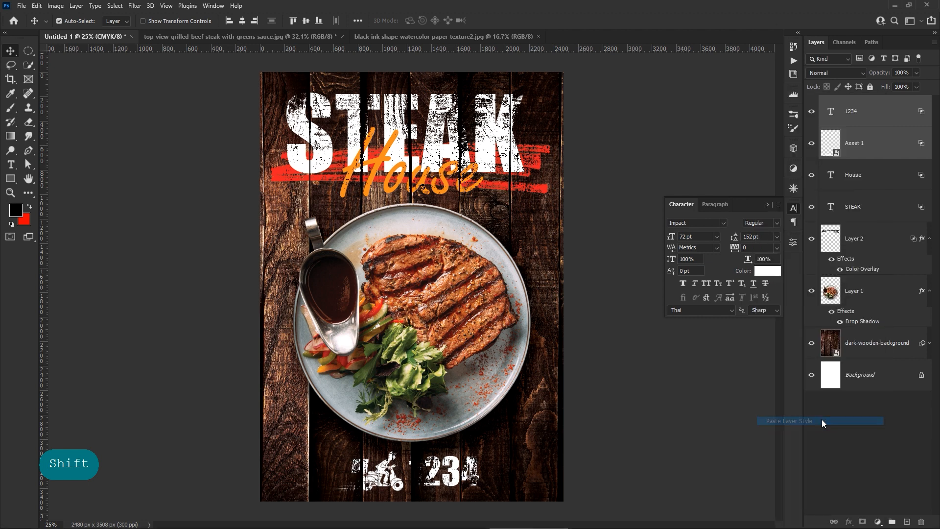
left_click(767, 206)
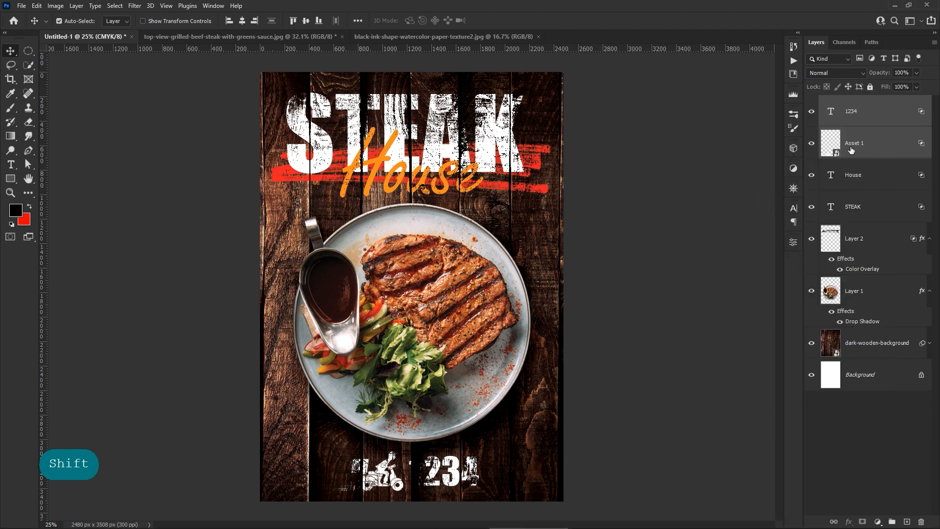
Undo the layer style pasted onto the 1234 and Asset 1 layers
left_click(61, 6)
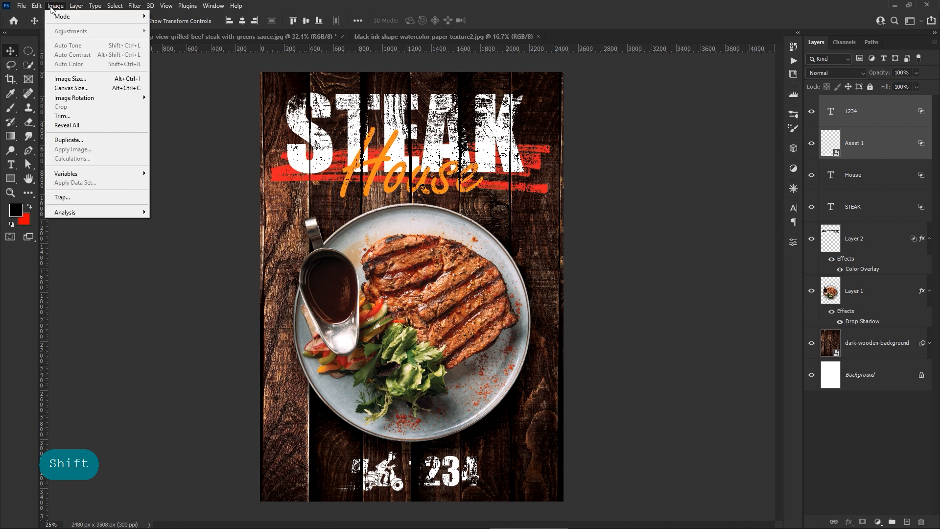
left_click(44, 15)
left_click(683, 313)
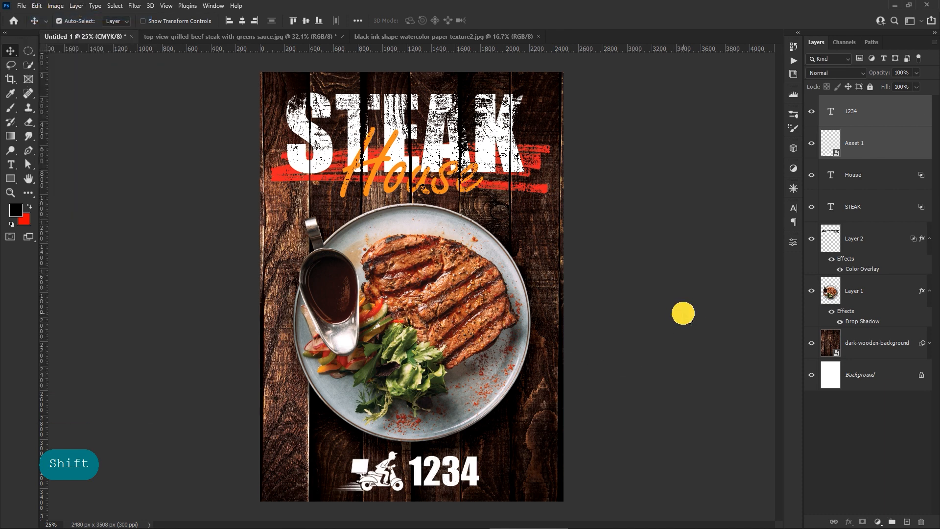
Split the black Underlying Layer slider of the 1234 text layer's Blend If settings to 4 / 8
left_click(887, 115)
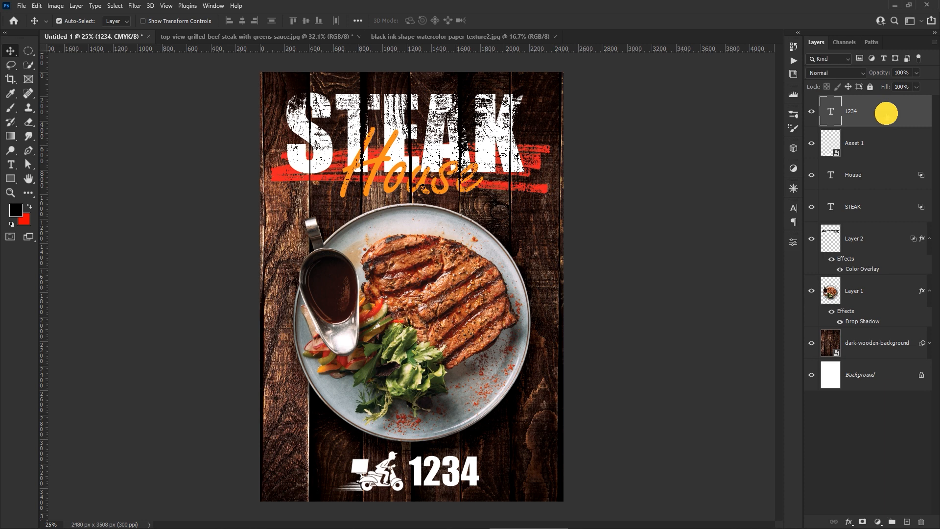
double_click(888, 116)
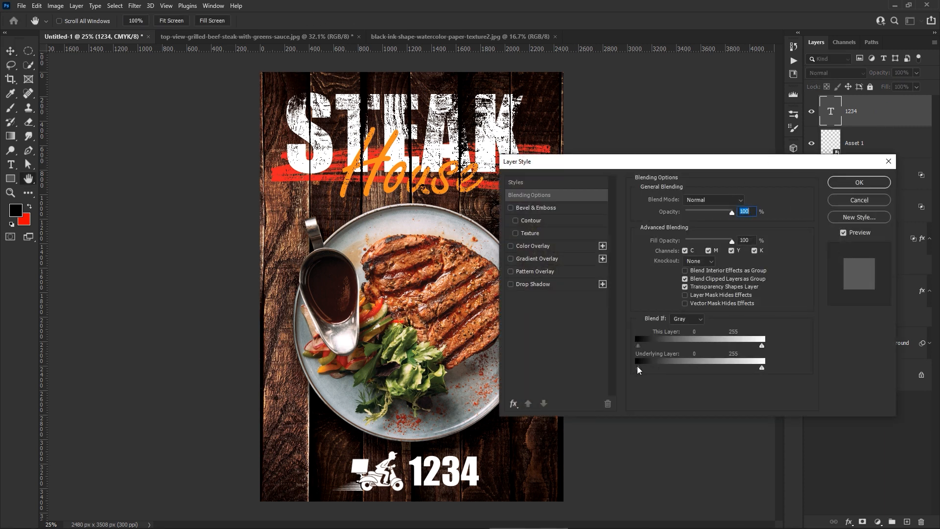
left_click_drag(639, 368, 642, 367)
key("alt")
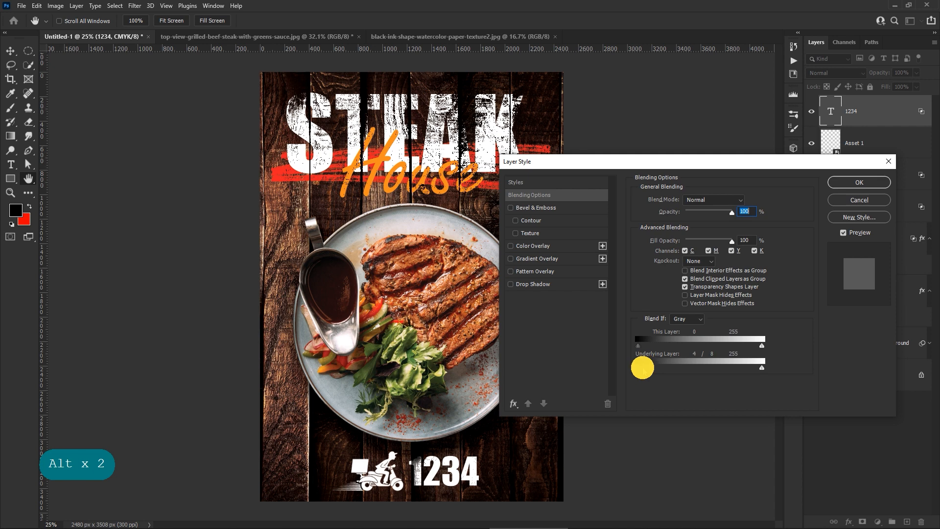
left_click(843, 186)
Copy the layer style from the 1234 text layer onto Asset 1 and link the two layers
right_click(876, 110)
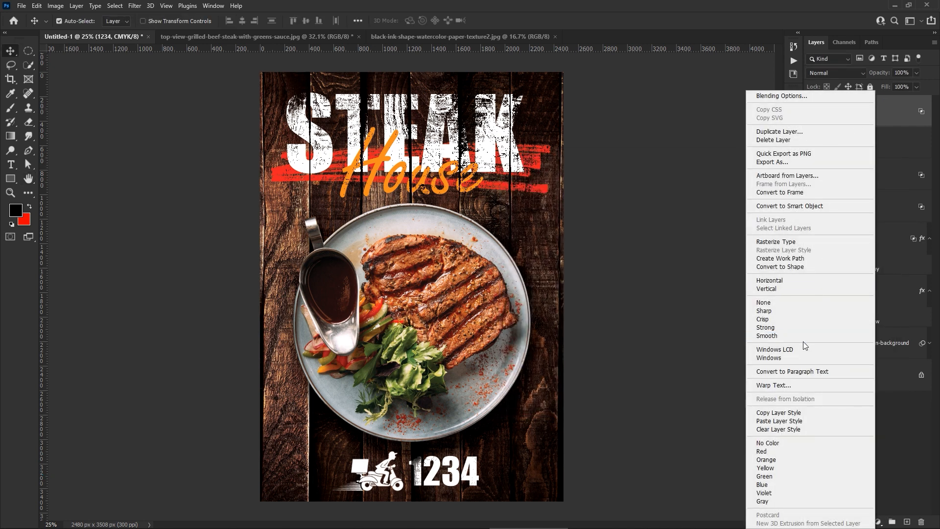
left_click(799, 414)
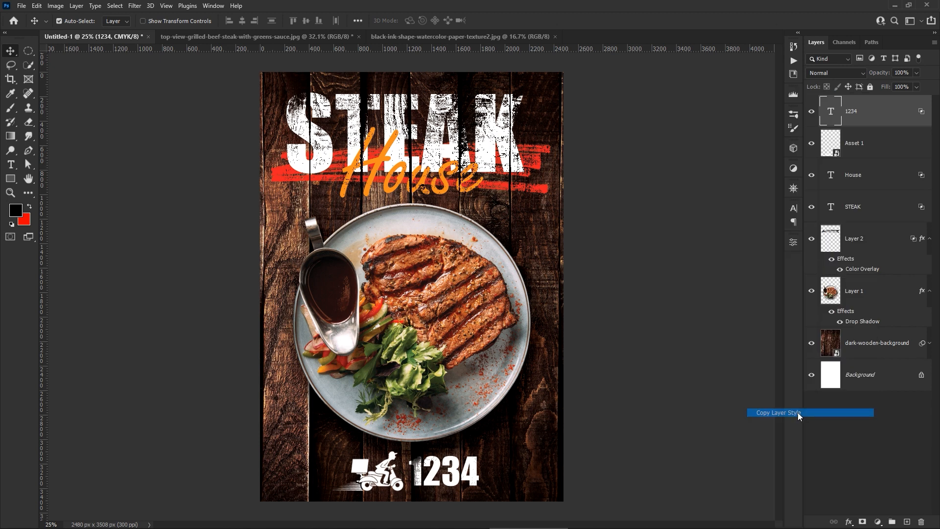
left_click(880, 147)
right_click(883, 146)
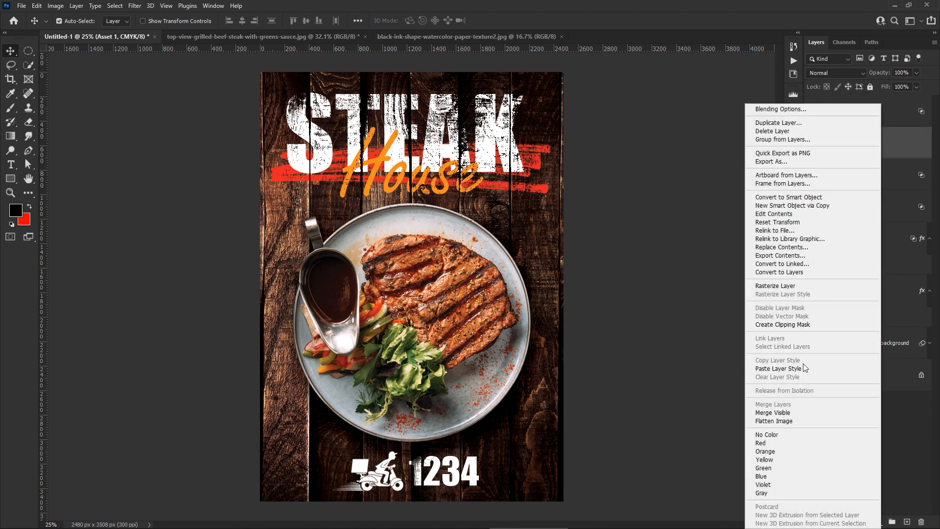
left_click(801, 368)
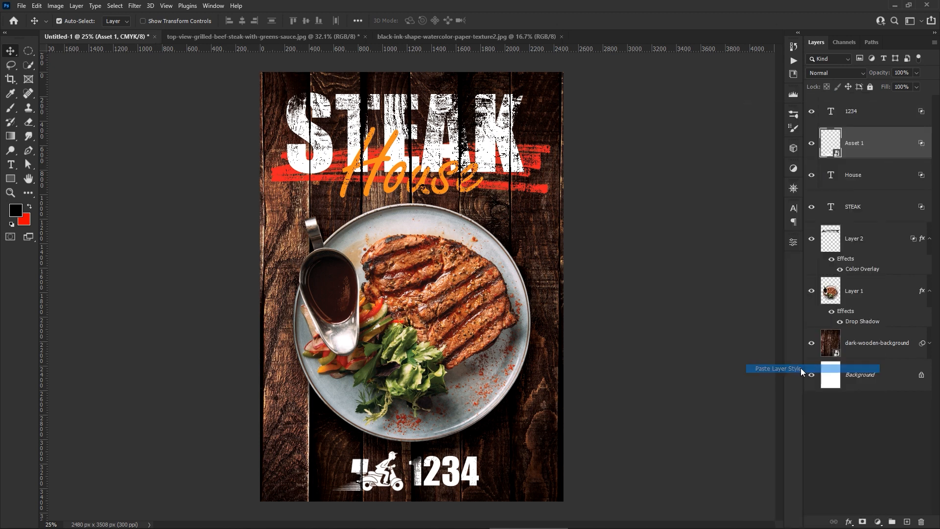
left_click(876, 120, "shift")
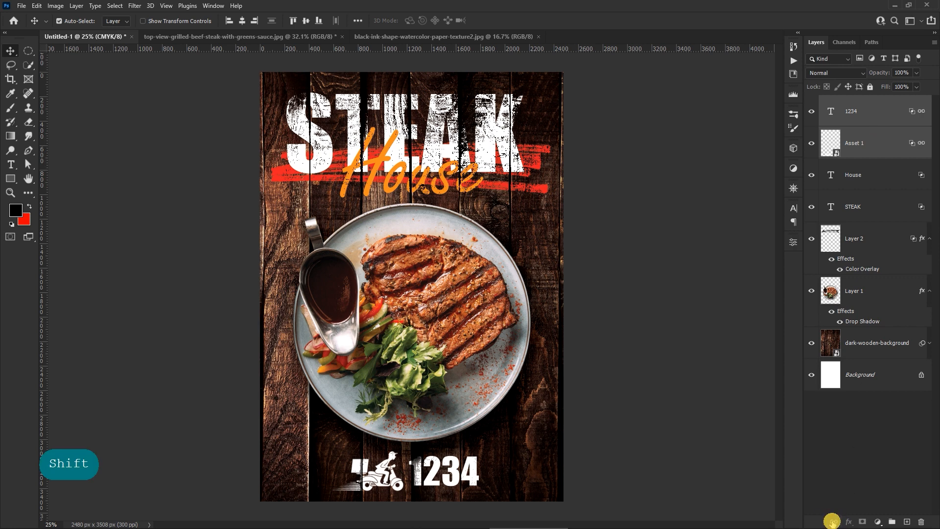
left_click(712, 259)
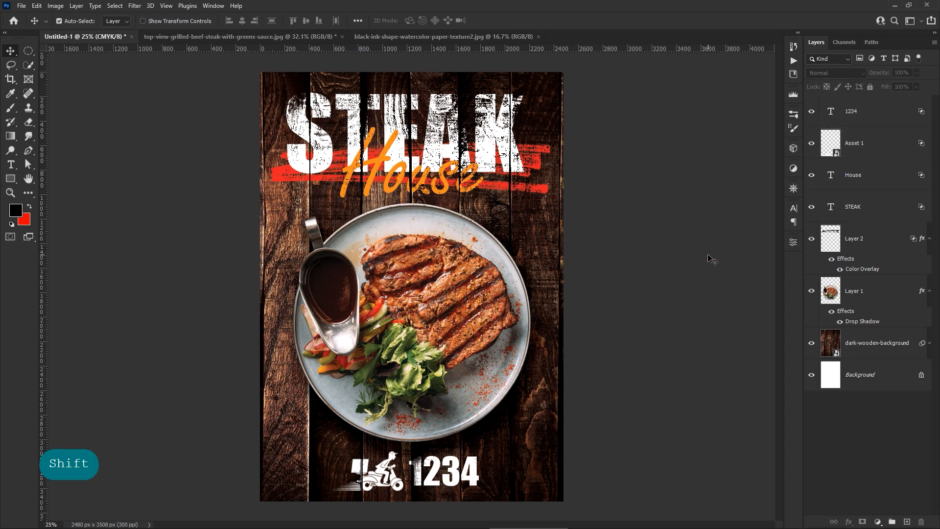
Open the image black-ink-shape-water-color-paper-textured-background from the links folder
left_click(22, 6)
left_click(29, 25)
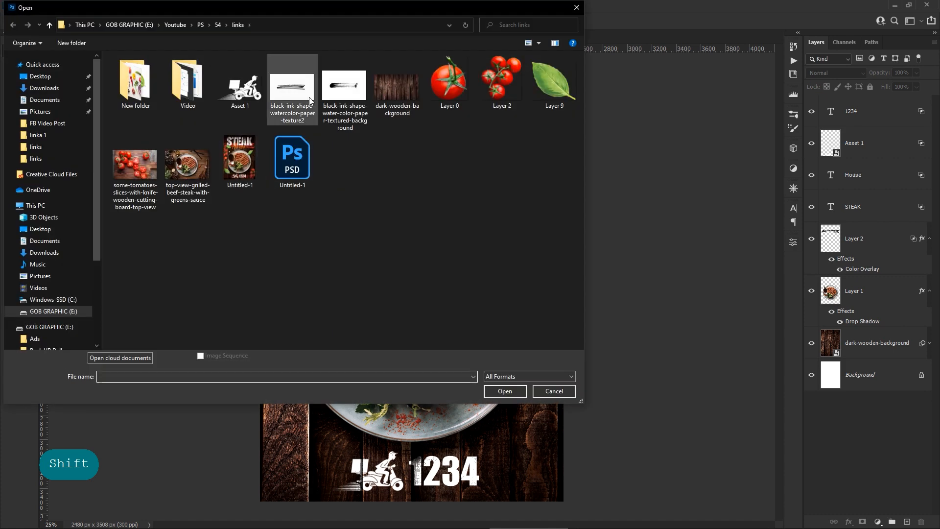
left_click(345, 95)
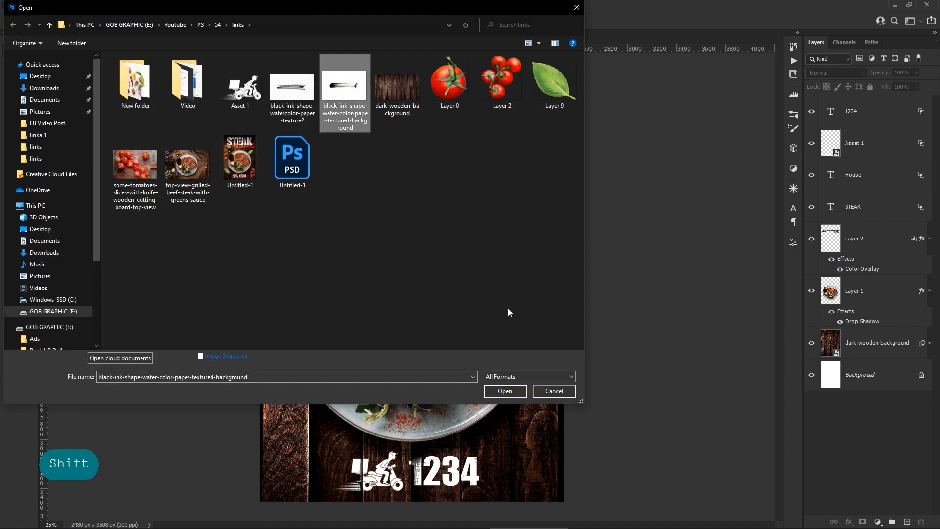
left_click(505, 391)
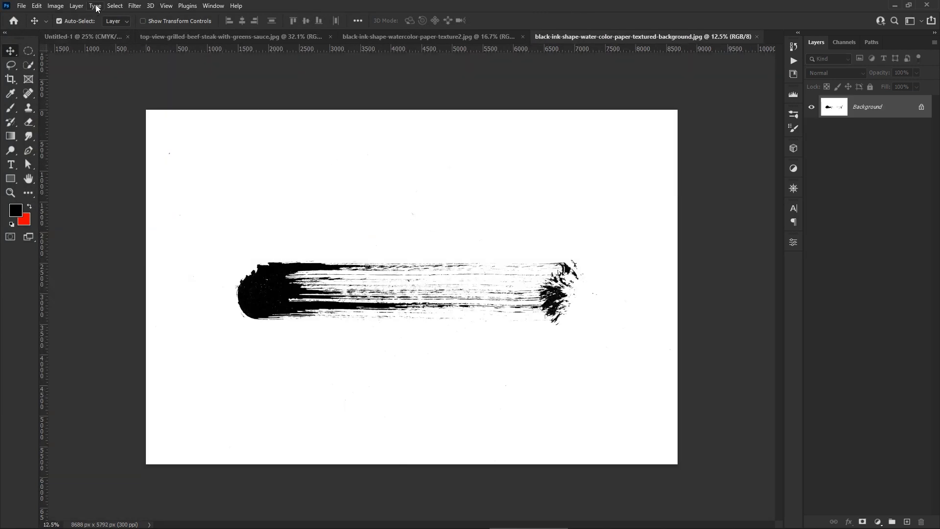
Select the black brush stroke using Color Range set to Shadows
left_click(109, 6)
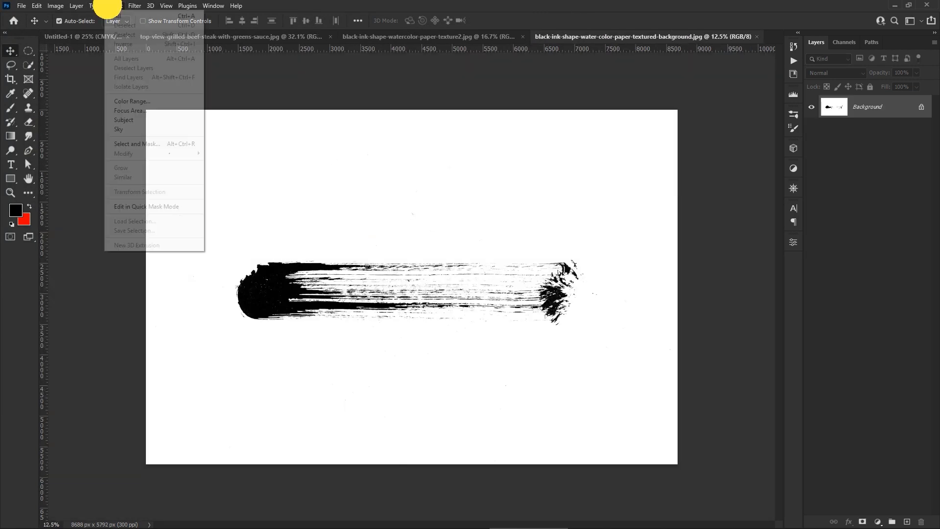
left_click(146, 104)
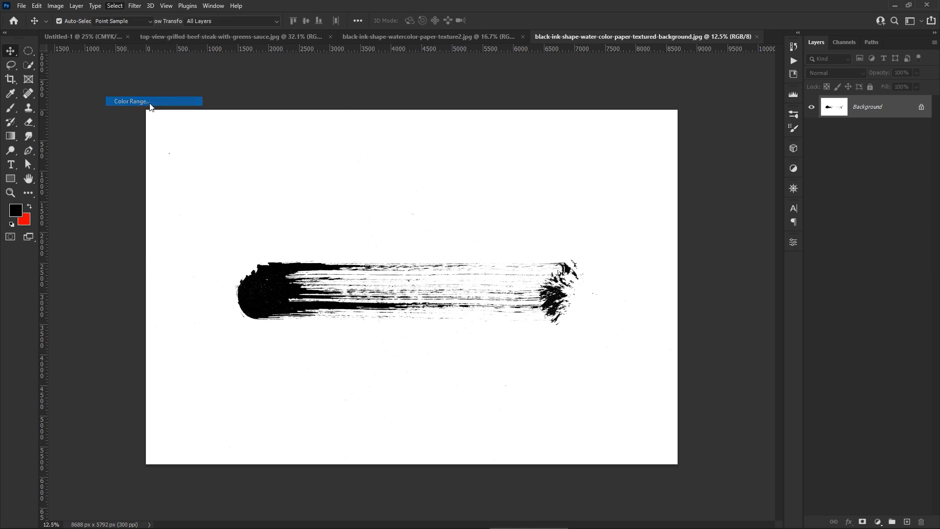
left_click(436, 118)
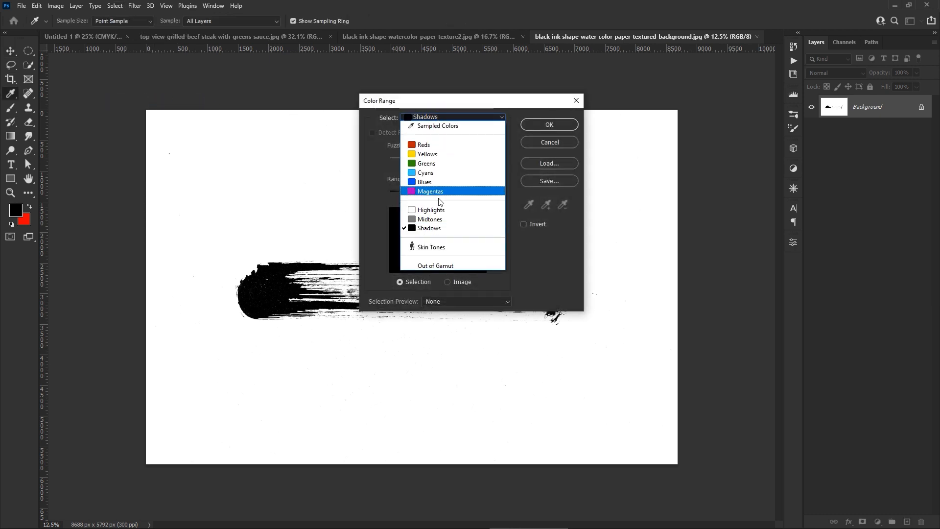
left_click(451, 230)
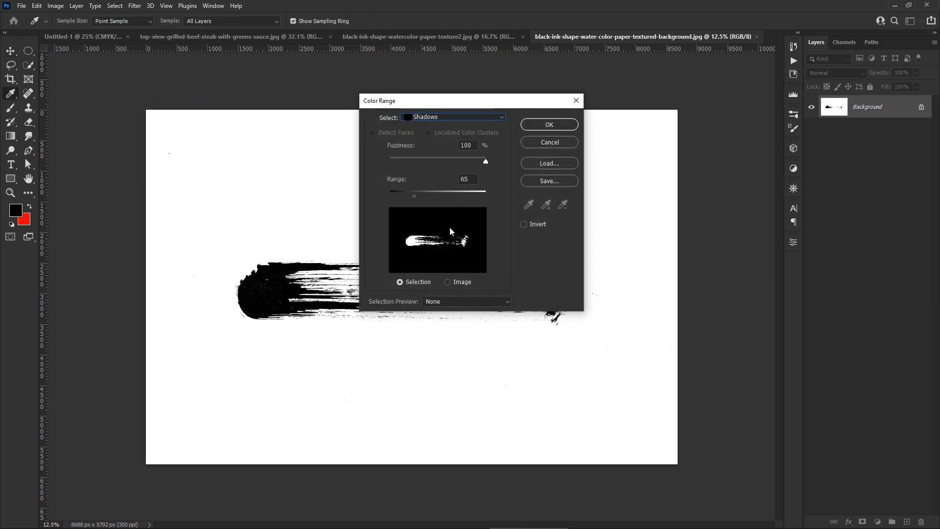
left_click(534, 124)
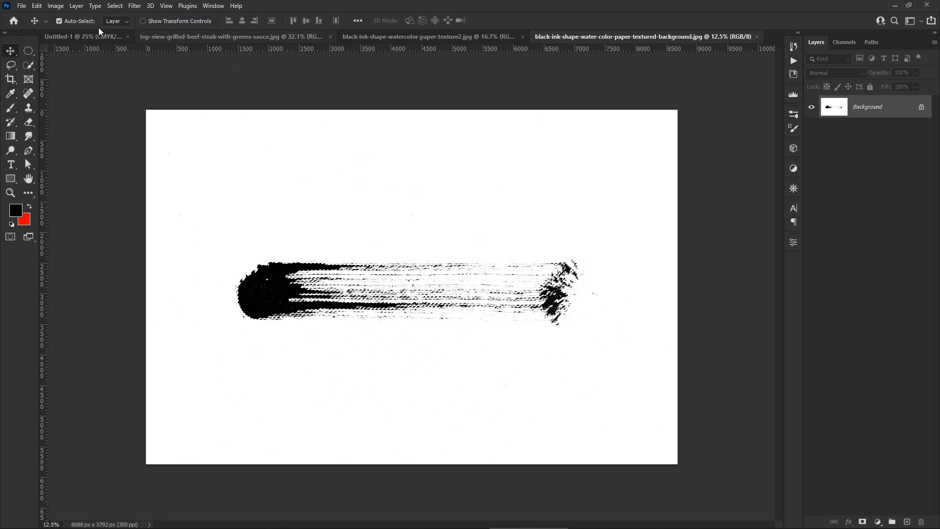
Copy the selected brush stroke and paste it into the Untitled-1 poster document
left_click(37, 6)
left_click(51, 74)
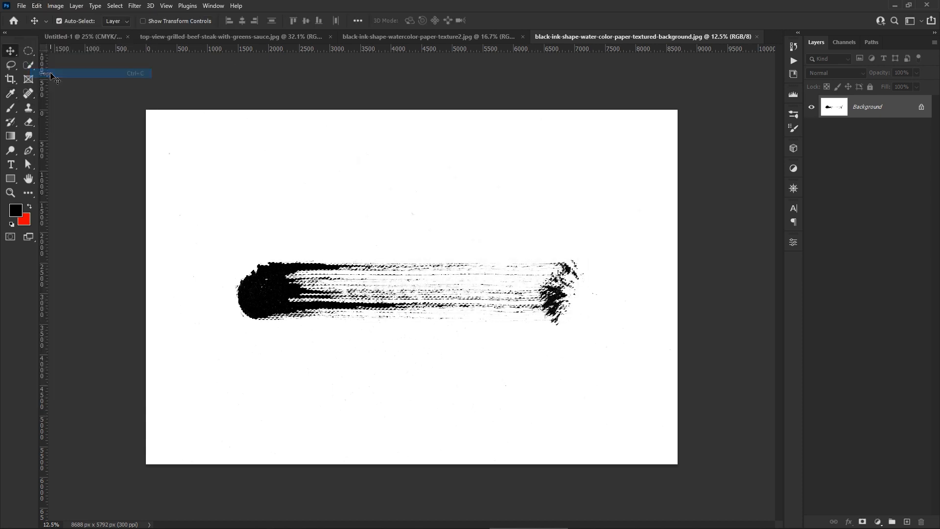
left_click(22, 5)
left_click(213, 90)
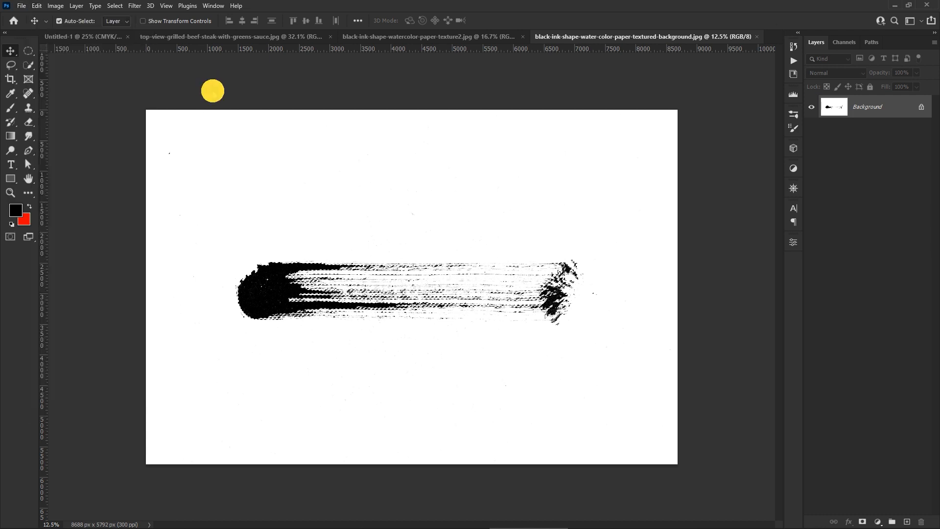
left_click(81, 36)
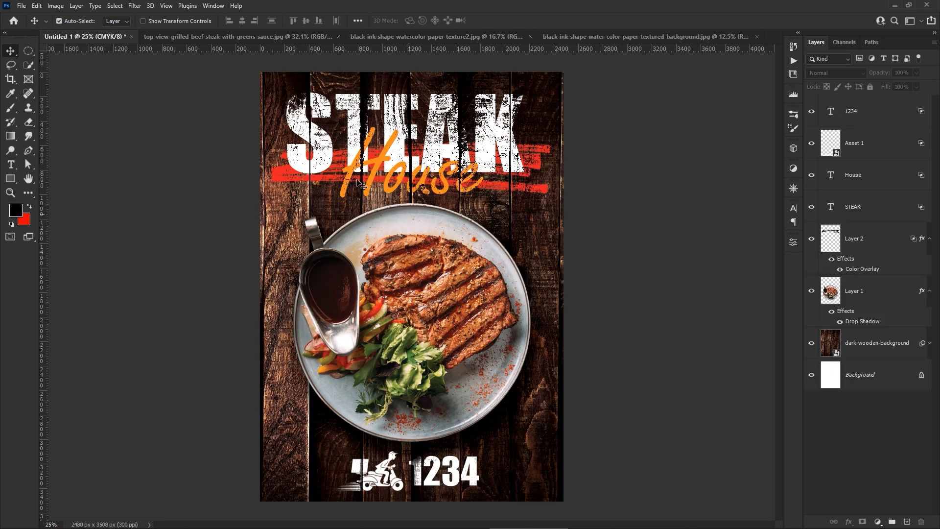
left_click(37, 6)
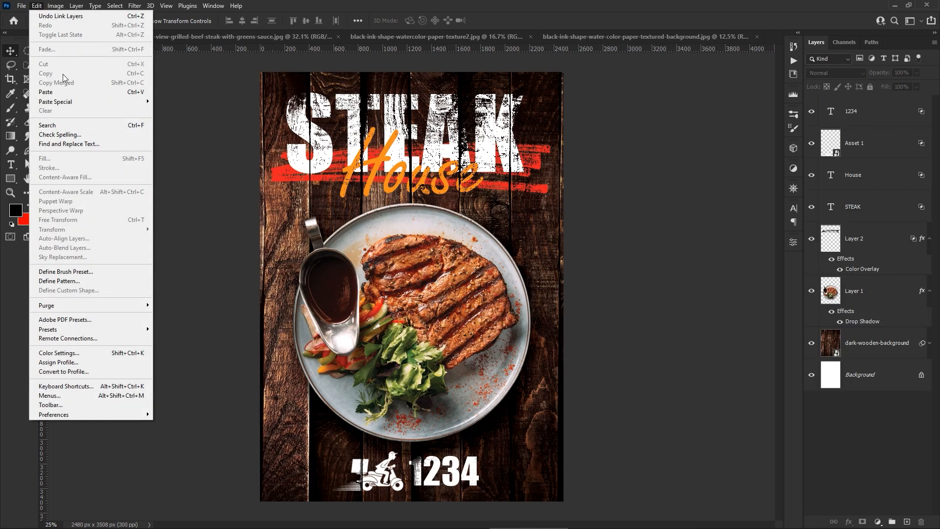
left_click(53, 92)
Shrink the pasted brush stroke to -30.19% width and height, place it behind the delivery icon and 1234, and move its layer below Layer 1
mouse_move(536, 385)
left_mouse_down()
mouse_move(336, 373)
mouse_move(268, 381)
left_mouse_up()
key("ctrl+t")
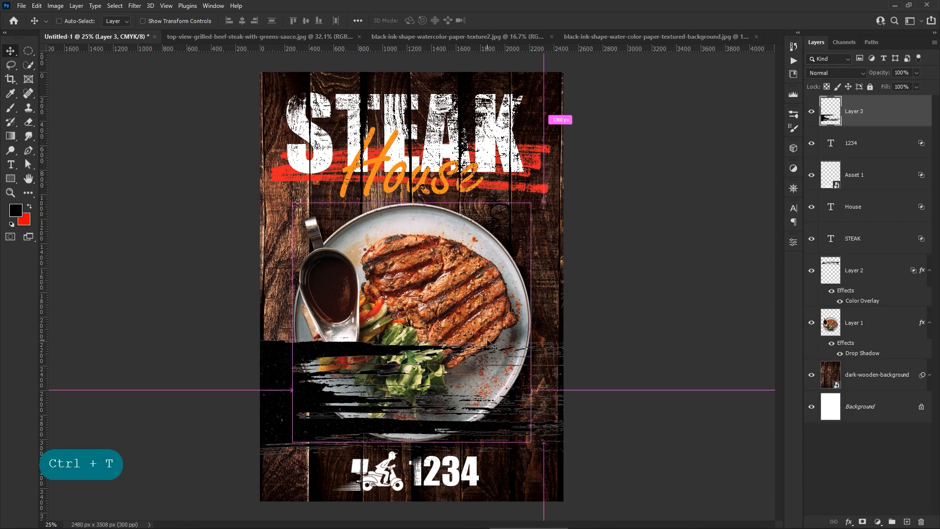
left_click_drag(497, 301, 490, 310)
left_click_drag(460, 455, 459, 355)
left_click_drag(511, 315, 477, 380)
left_click_drag(548, 340, 456, 358)
left_click_drag(435, 366, 451, 383)
left_click_drag(415, 354, 455, 378)
left_click_drag(590, 404, 371, 478)
left_click_drag(499, 473, 502, 472)
left_click_drag(512, 389, 507, 393)
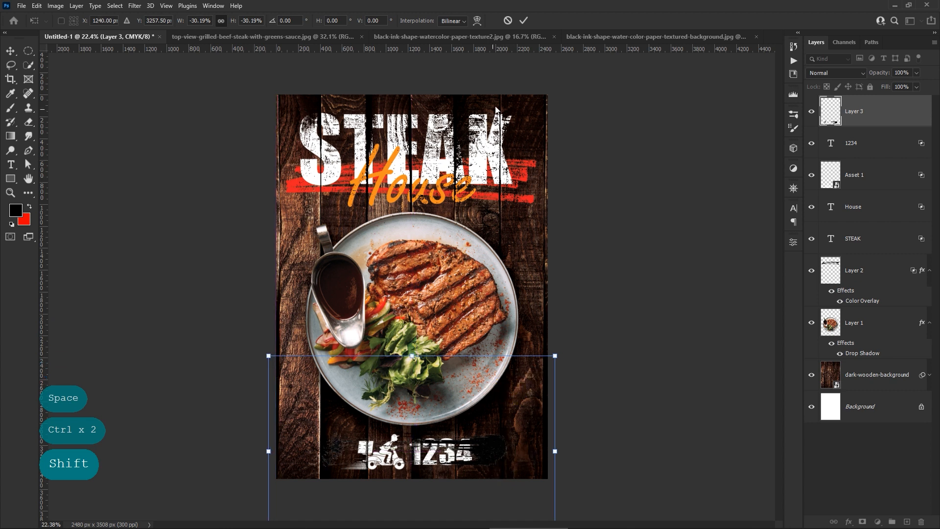
left_click(524, 20)
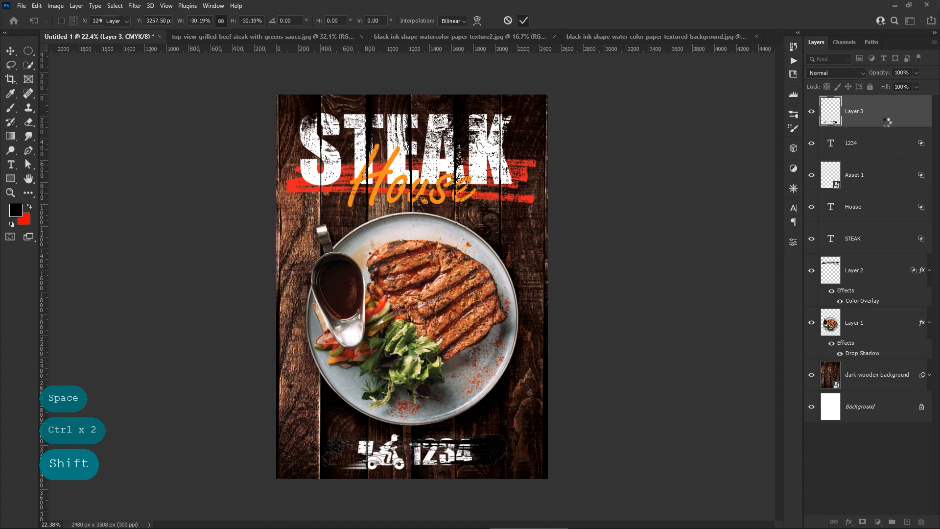
left_click_drag(888, 122, 871, 339)
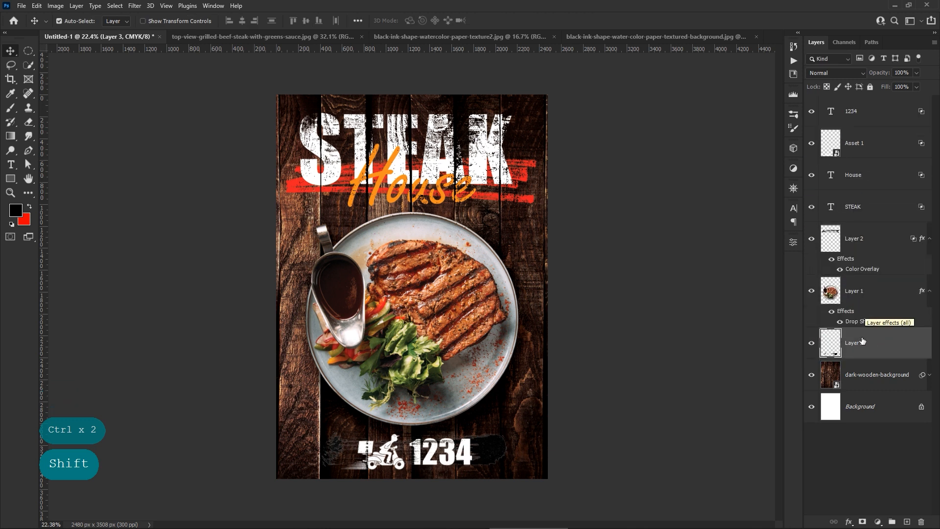
Apply a Color Overlay in red ff0006 to the brush stroke on Layer 3
left_click(886, 343)
double_click(885, 346)
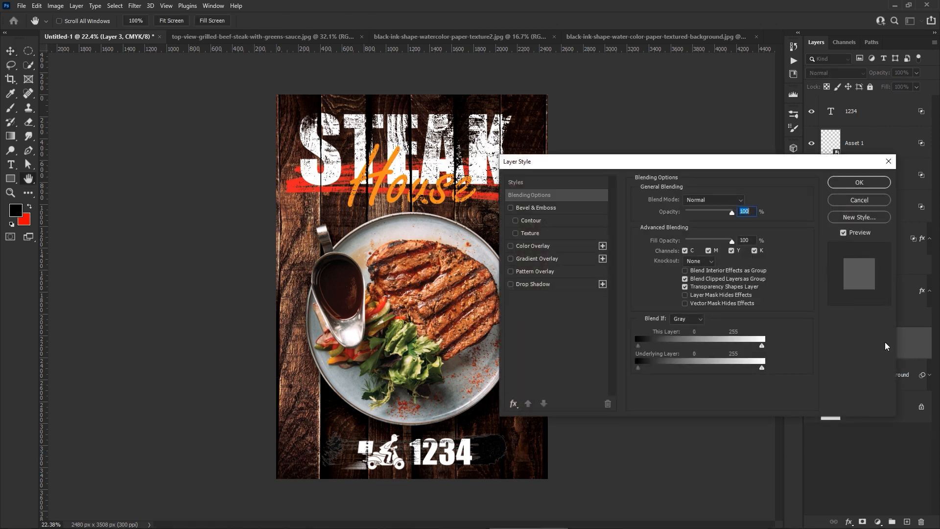
left_click(534, 246)
left_click(745, 203)
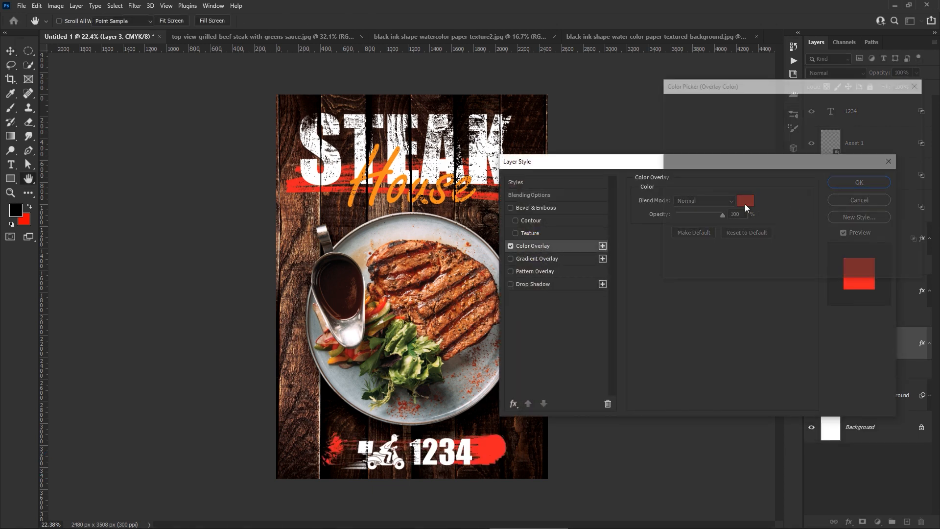
left_click(800, 107)
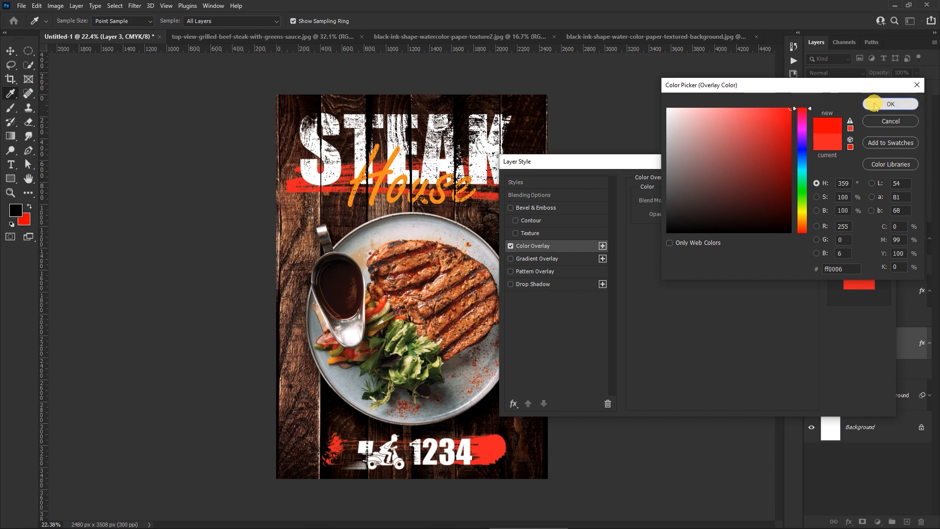
left_click(890, 104)
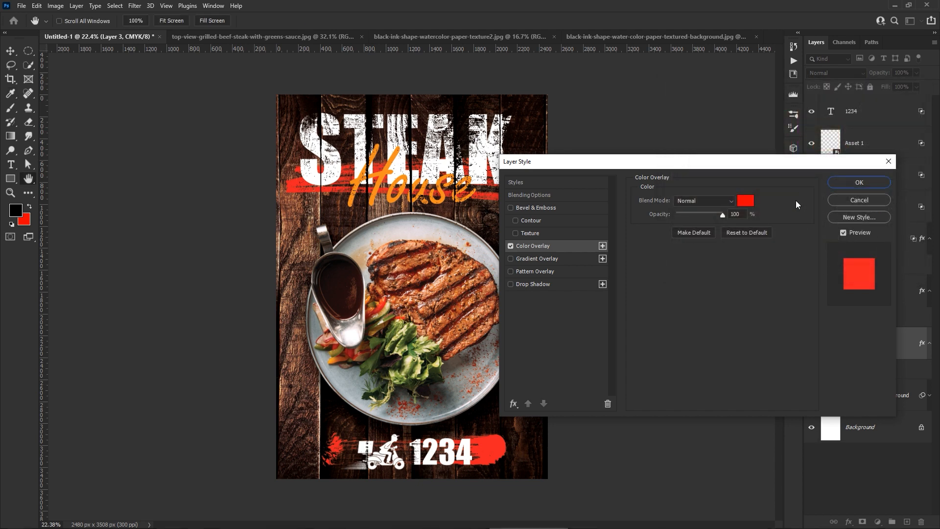
Split the black Underlying Layer slider in Layer 3's Blend If settings to reveal wood texture through the red stroke
left_click(555, 196)
left_click_drag(642, 368, 643, 371)
left_click(858, 183)
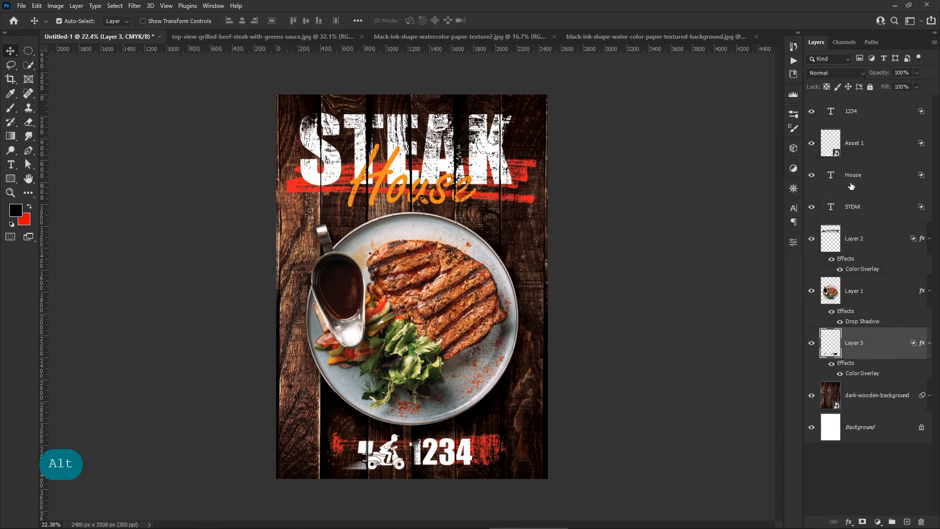
Enlarge the red brush stroke on Layer 3 to 166.71% and position it across the poster's lower edge behind the icon and number
key("ctrl+t")
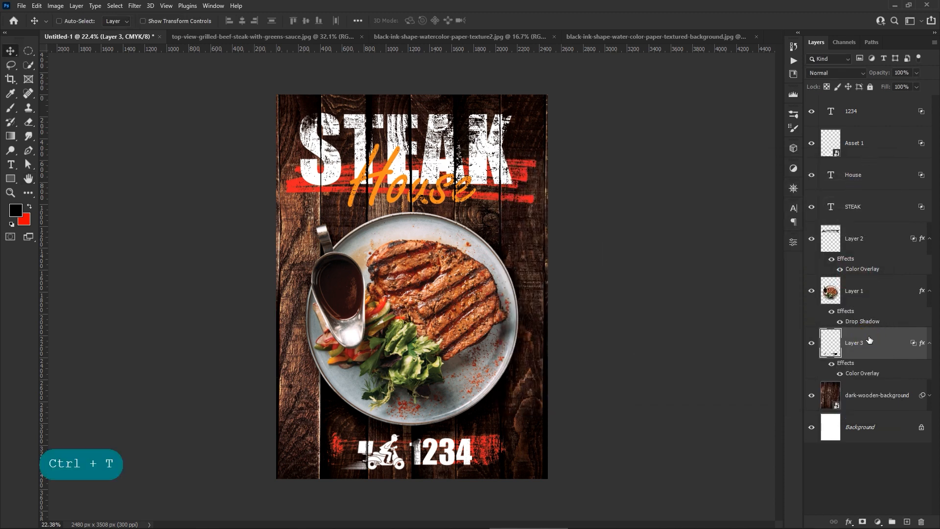
left_click_drag(559, 453, 537, 469)
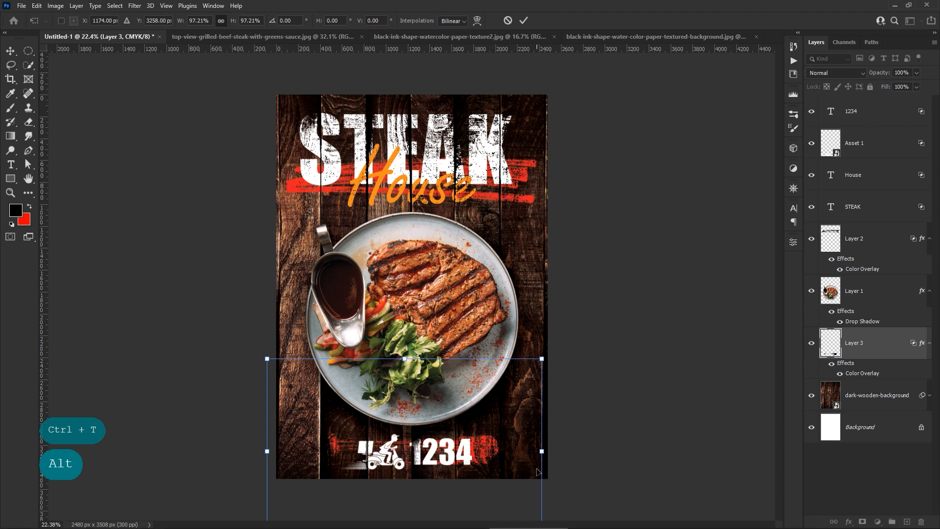
key("Down")
key("Down")
key("Down")
key("Down")
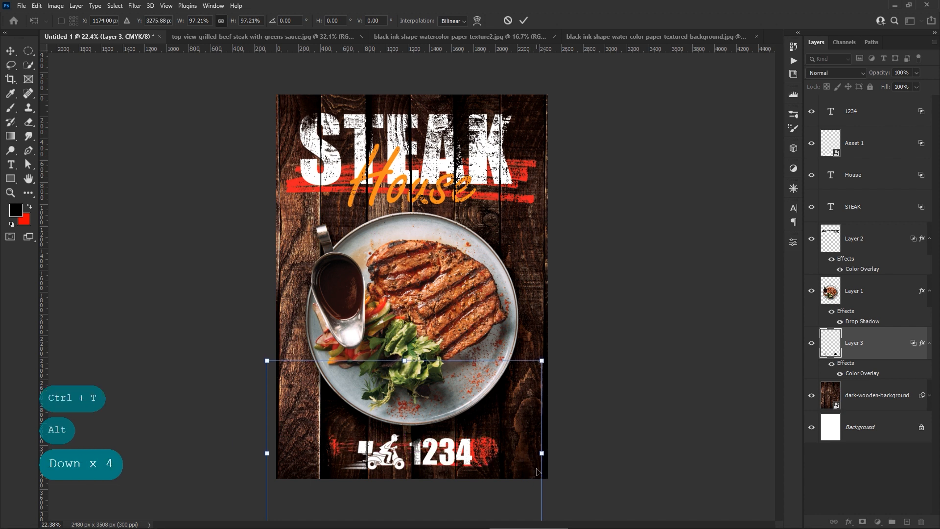
left_click_drag(544, 457, 633, 465)
key("alt")
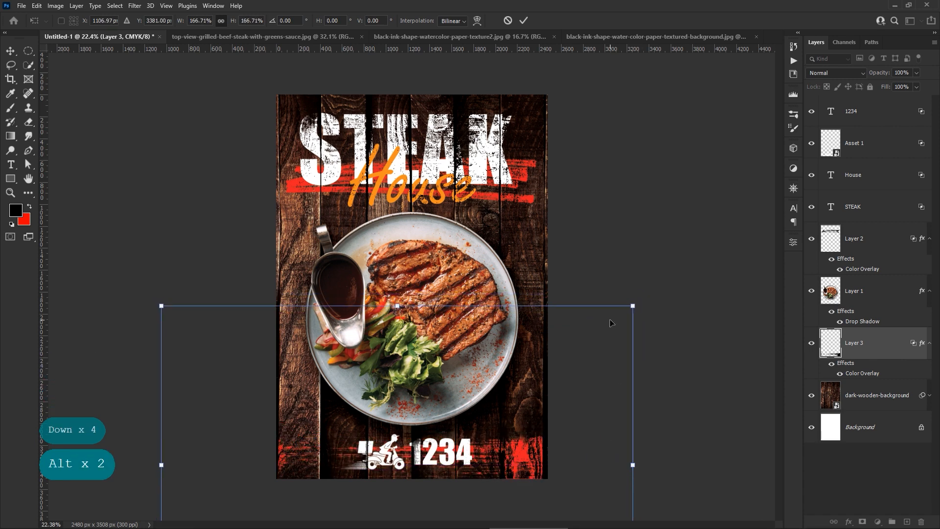
left_click(526, 23)
left_click(657, 299)
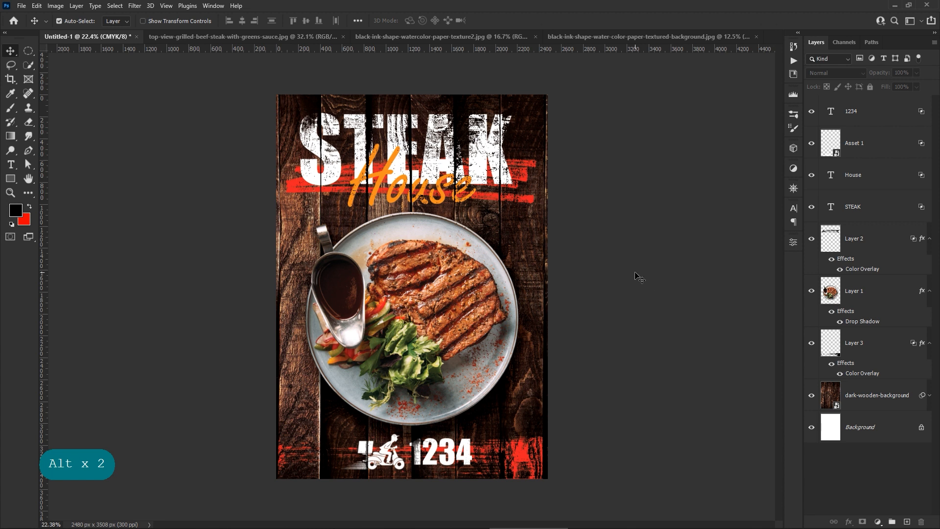
Set the black Underlying Layer slider of the STEAK text layer's Blend If settings to 6 / 10
left_click(487, 152)
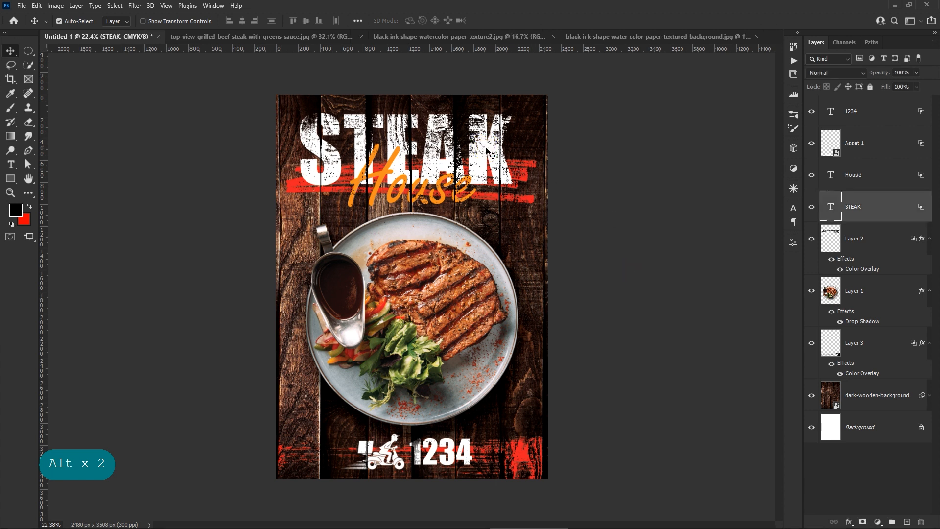
double_click(910, 210)
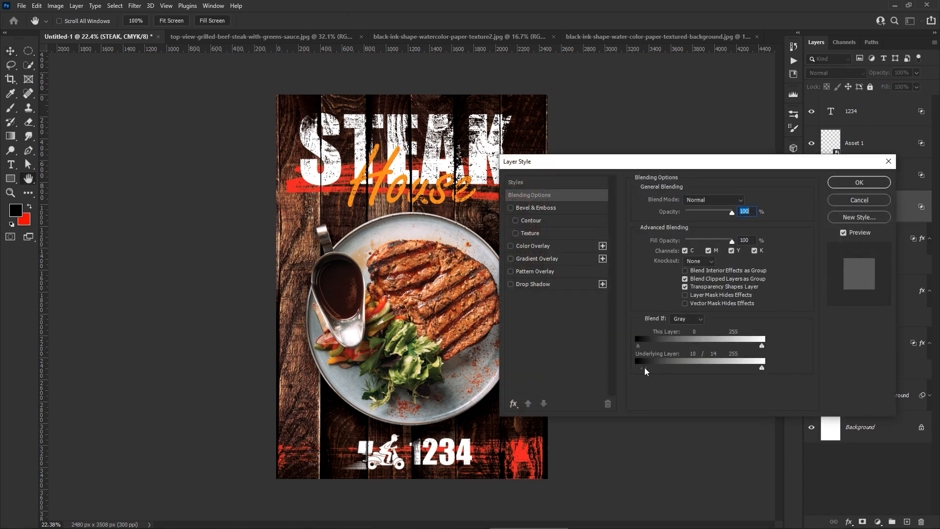
left_click_drag(643, 367, 641, 368)
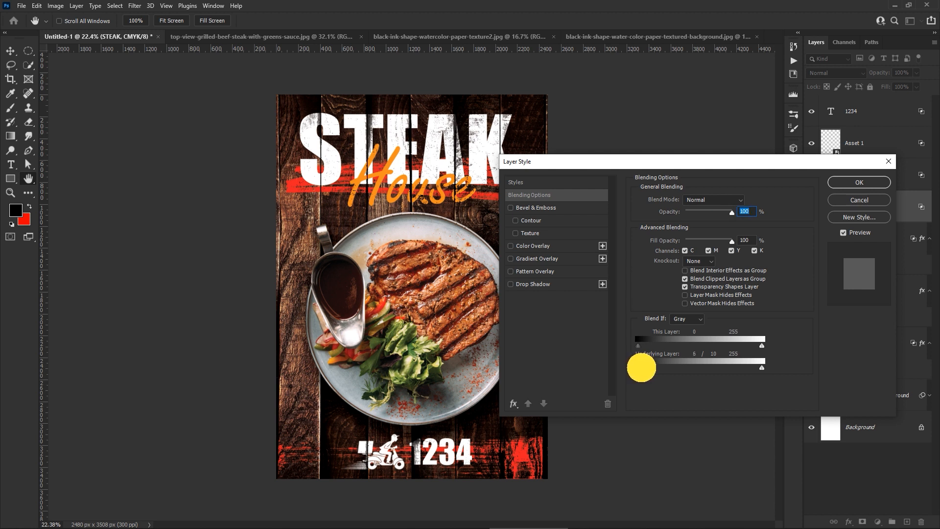
left_click(842, 188)
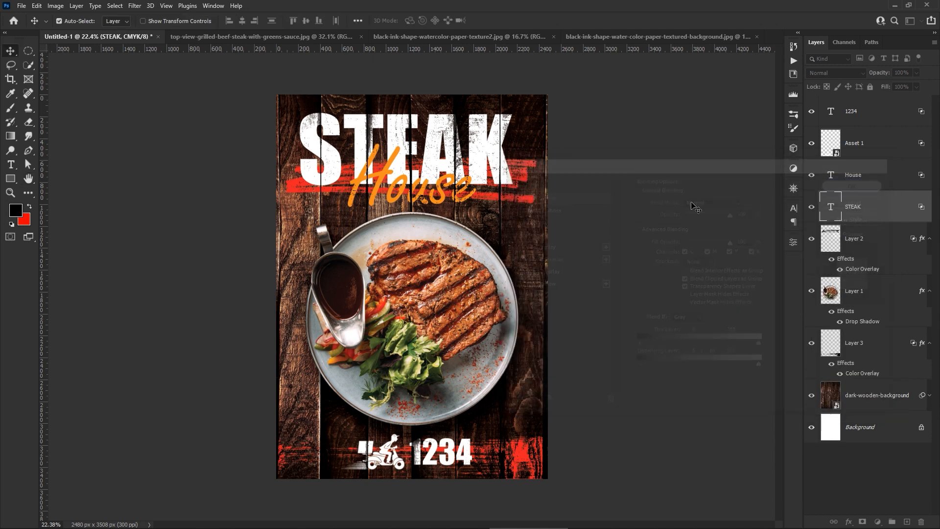
left_click(643, 210)
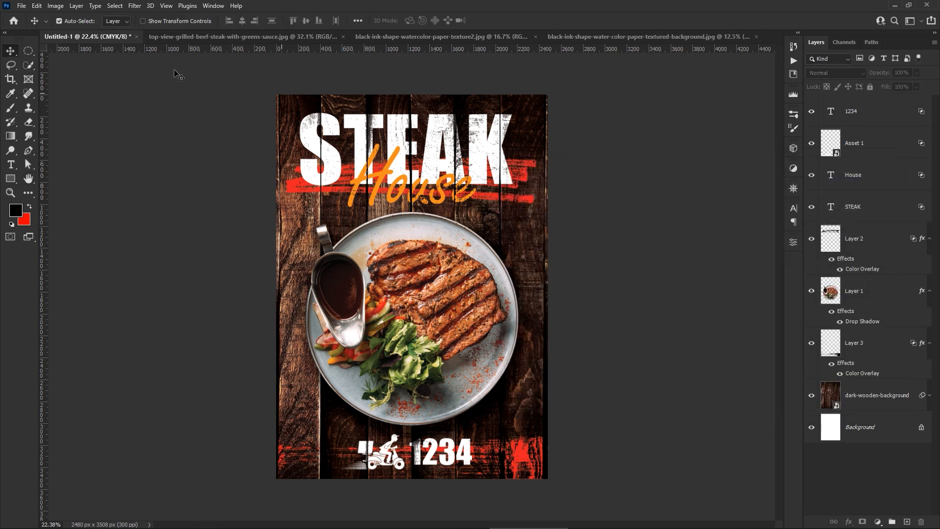
Place the tomato bunch image Layer 2 from the links folder as an embedded object
left_click(23, 7)
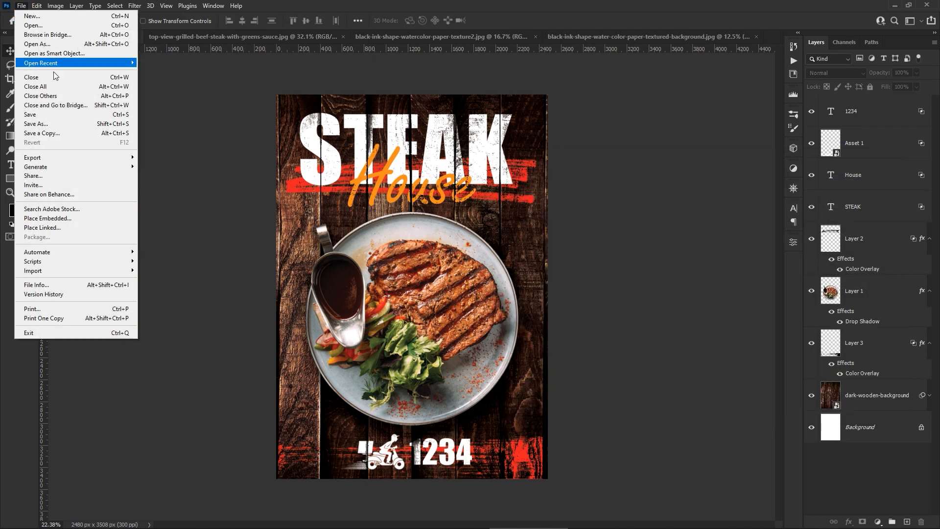
mouse_move(76, 161)
left_click(76, 218)
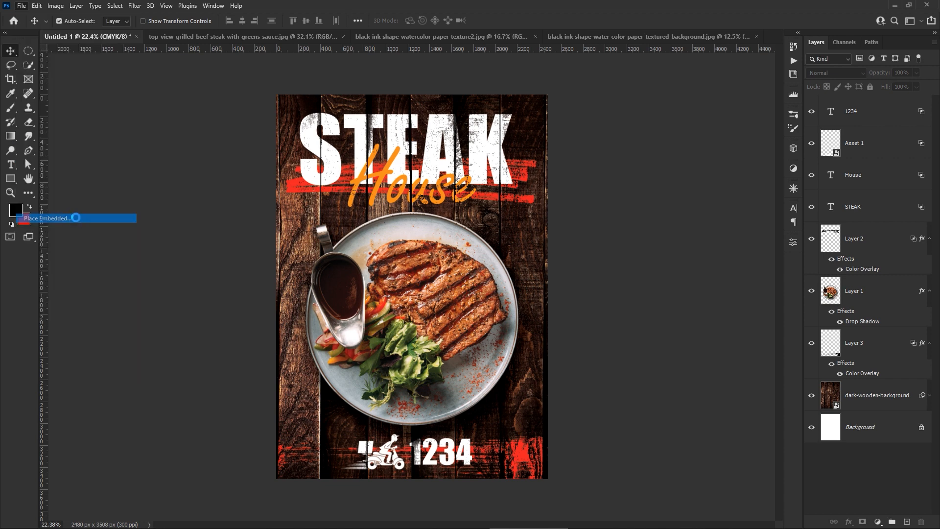
left_click(501, 82)
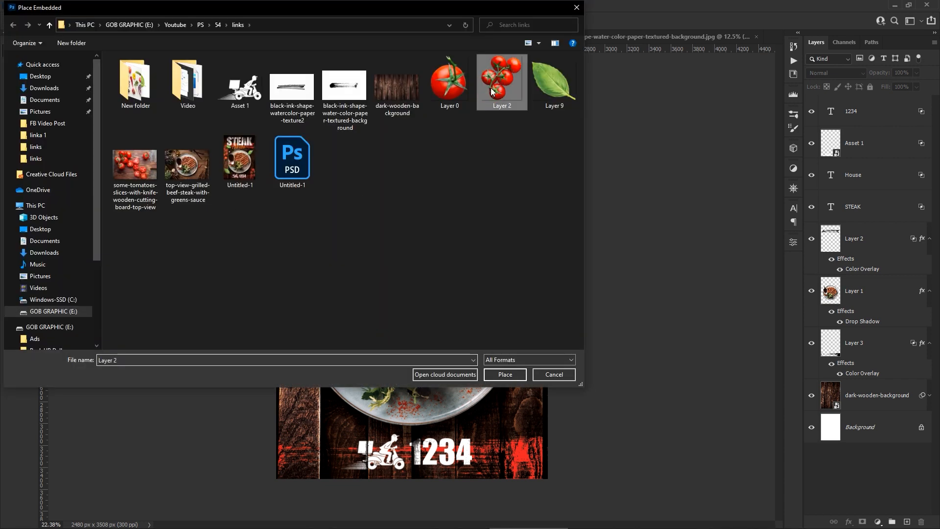
left_click(504, 374)
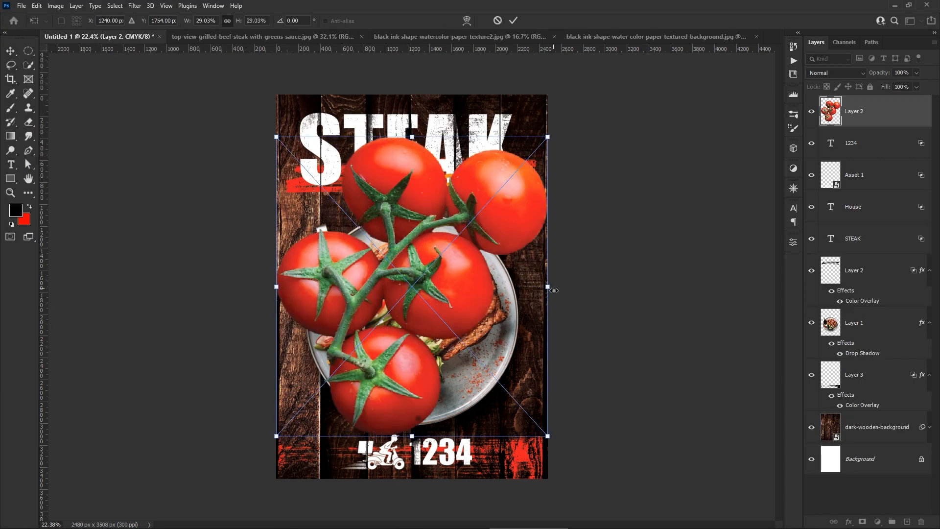
Scale the tomato bunch to 5.86% and position it partly past the poster's left edge, beside the sauce jug
left_click_drag(435, 297, 341, 307)
left_click_drag(324, 300, 294, 279)
left_click_drag(248, 304, 263, 294)
left_click_drag(294, 267, 289, 265)
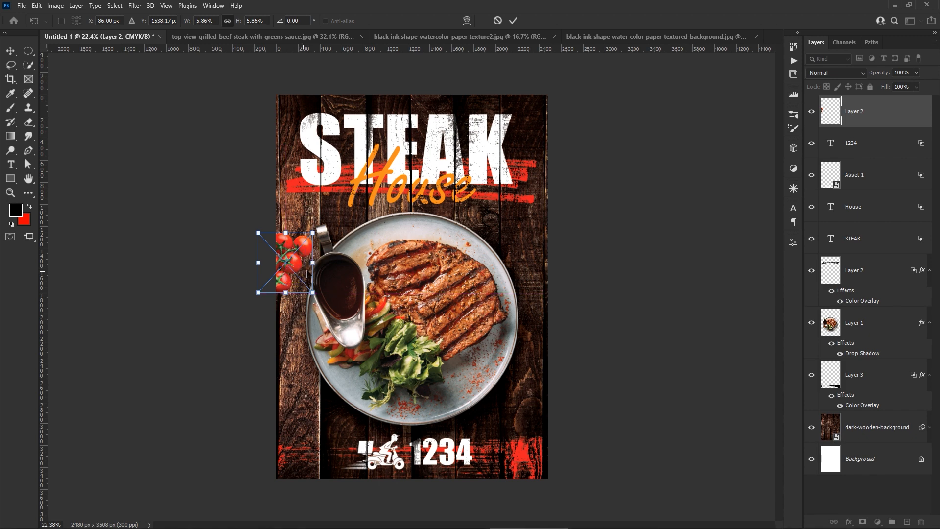
left_click(513, 21)
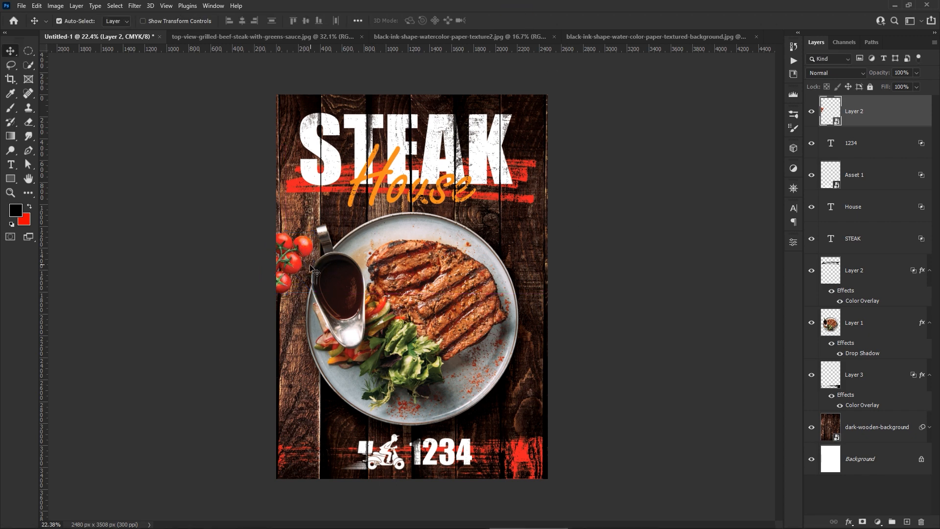
Apply a custom Curves adjustment to the tomato bunch on Layer 2 and collapse its filter list
left_click(55, 5)
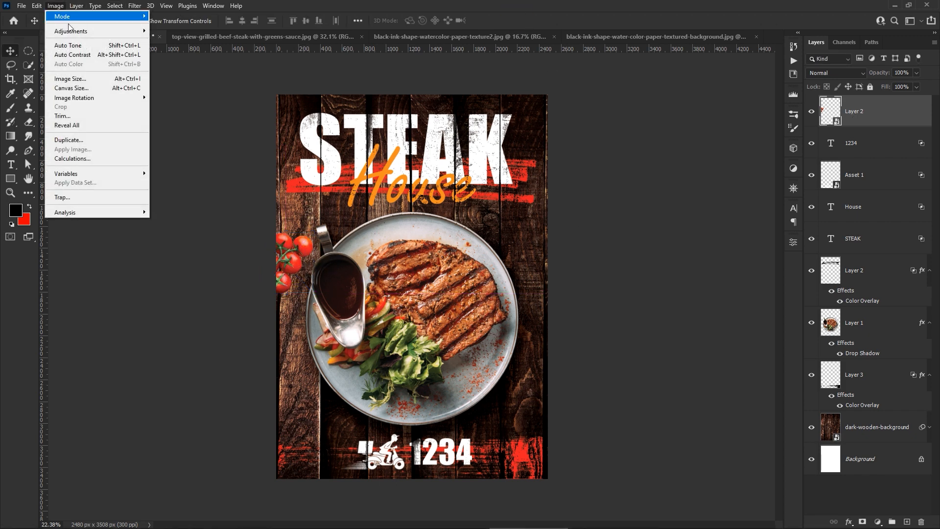
mouse_move(74, 31)
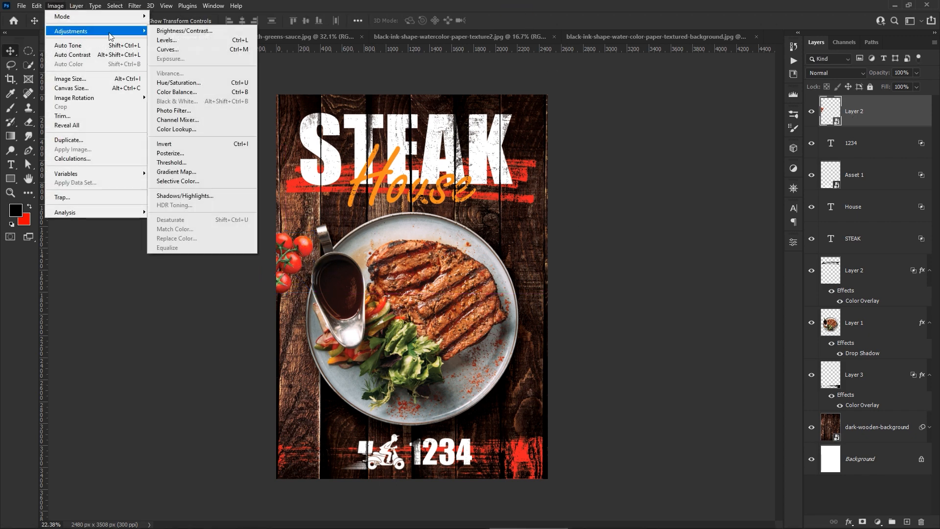
left_click(188, 50)
left_click_drag(632, 206, 482, 137)
left_click(550, 195)
left_click_drag(473, 274, 474, 275)
left_click(701, 147)
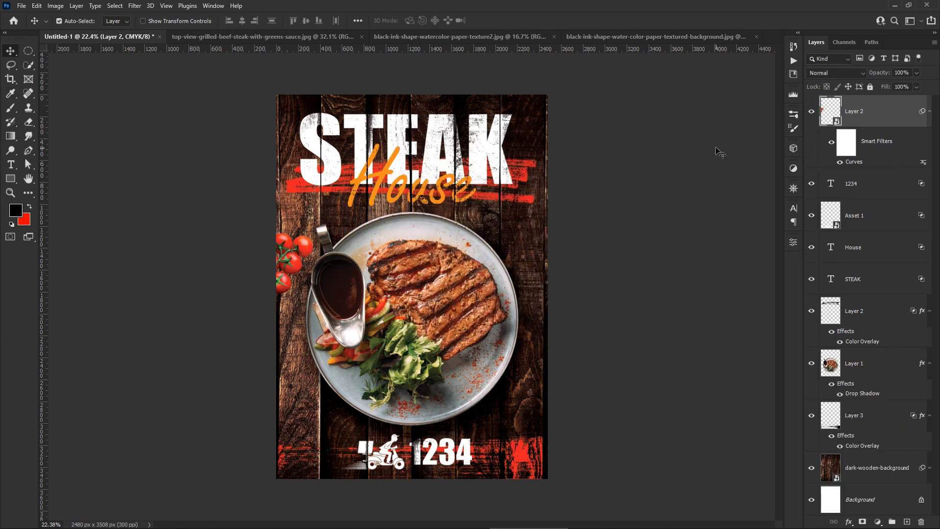
left_click(929, 113)
Add a Multiply drop shadow to the tomato bunch with 74% opacity, 35 px distance, 24% spread and 65 px size
left_click(855, 523)
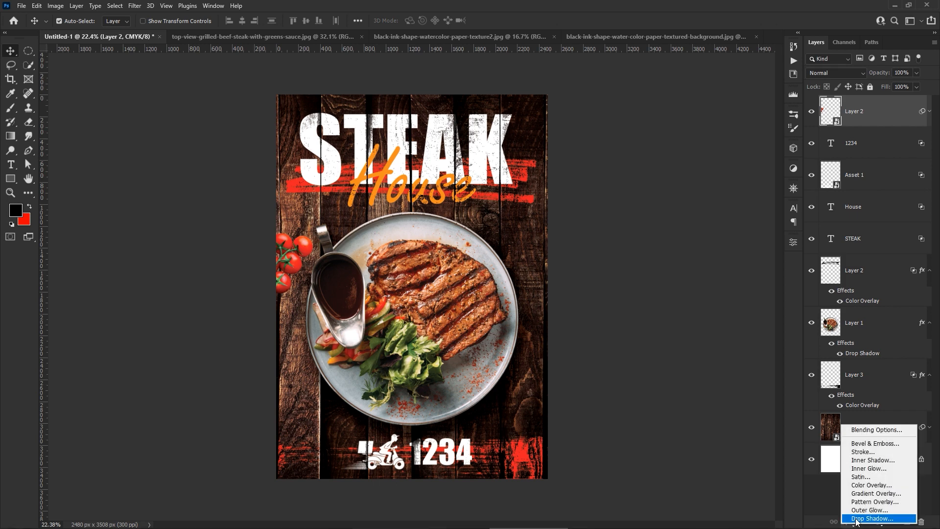
left_click(858, 511)
left_click_drag(708, 215, 704, 214)
mouse_move(706, 273)
left_mouse_down()
mouse_move(697, 272)
mouse_move(701, 246)
mouse_move(683, 259)
mouse_move(691, 273)
left_mouse_up()
left_click_drag(704, 214, 705, 213)
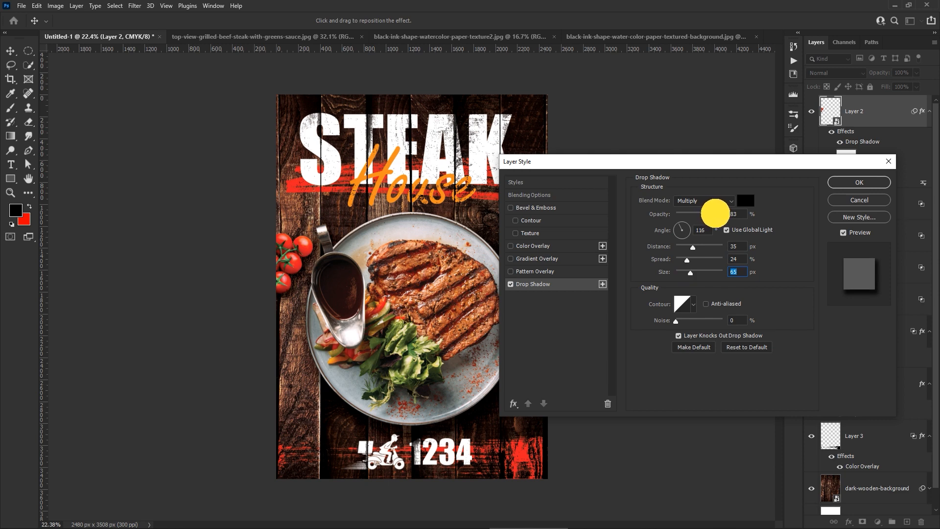
left_click_drag(711, 214, 711, 215)
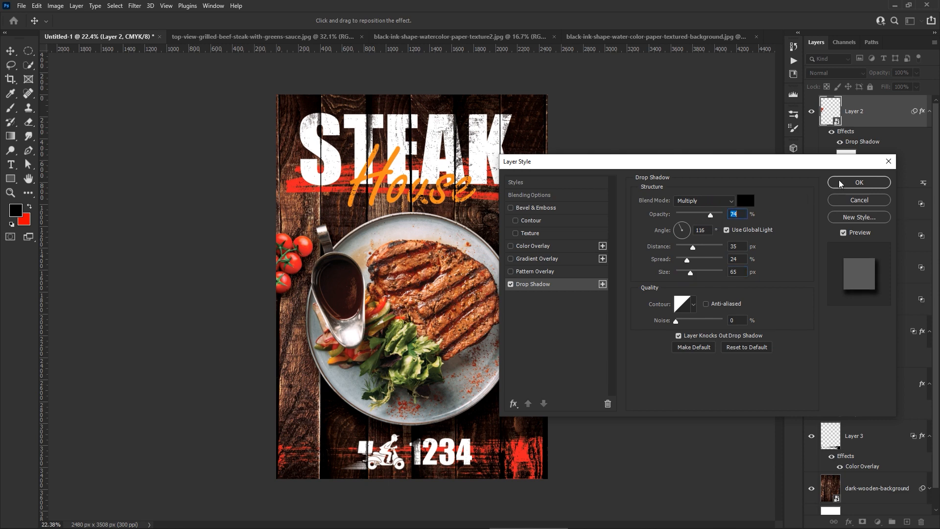
left_click(860, 182)
left_click(295, 274)
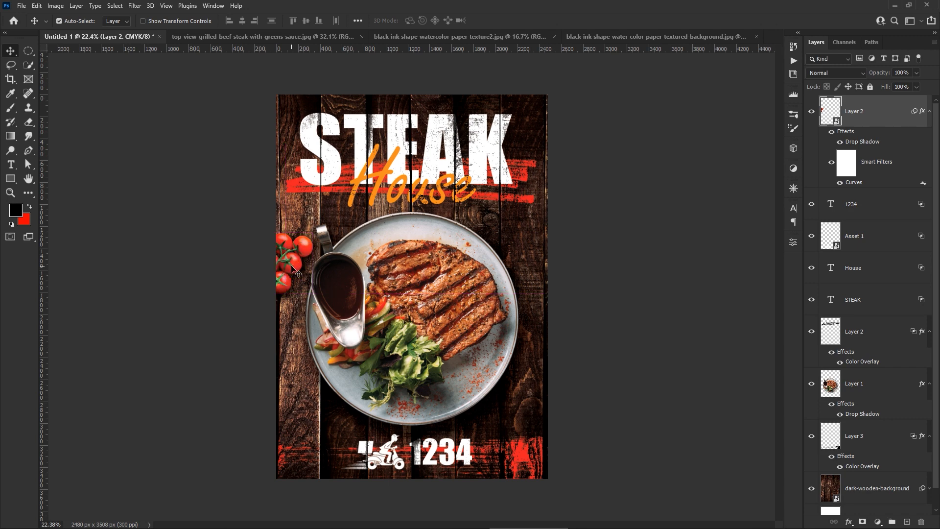
Duplicate the tomato bunch layer as Layer 2 copy and position the copy at the poster's right edge, beside the plate's lower part
right_click(863, 116)
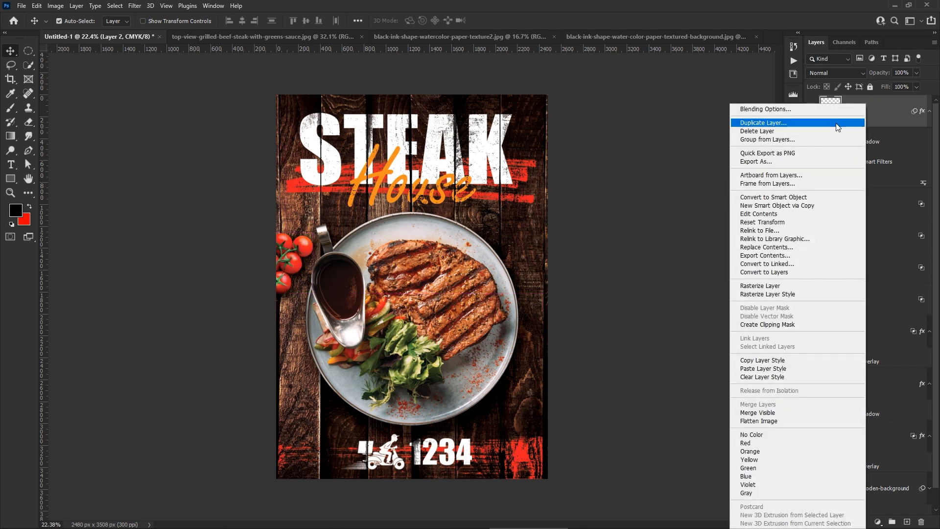
left_click(837, 124)
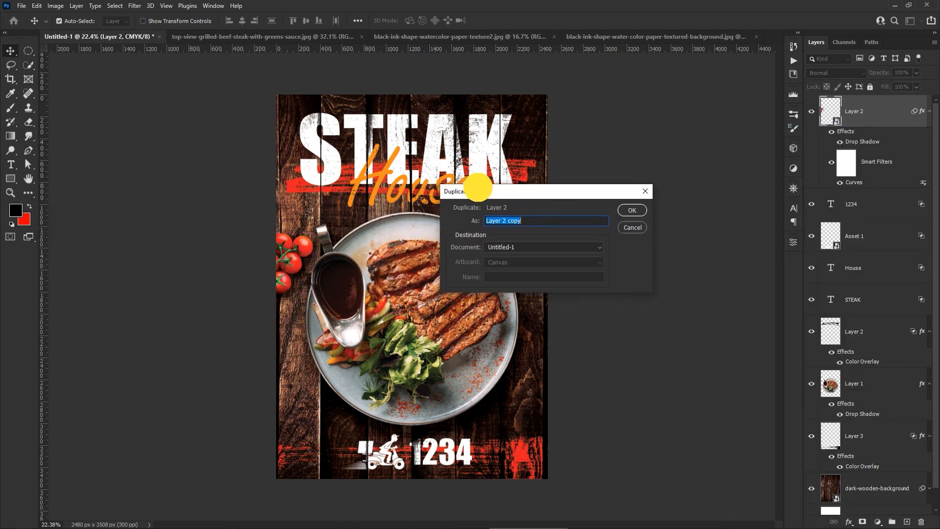
left_click_drag(510, 190, 542, 191)
left_click(695, 212)
left_click_drag(295, 262, 549, 390)
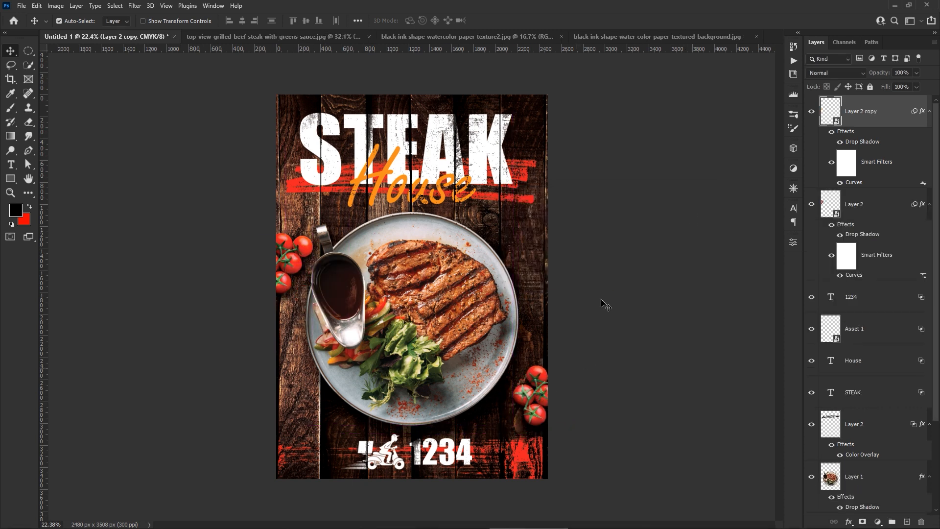
left_click(610, 272)
Place the single tomato image Layer 0 from the links folder as an embedded object
left_click(22, 6)
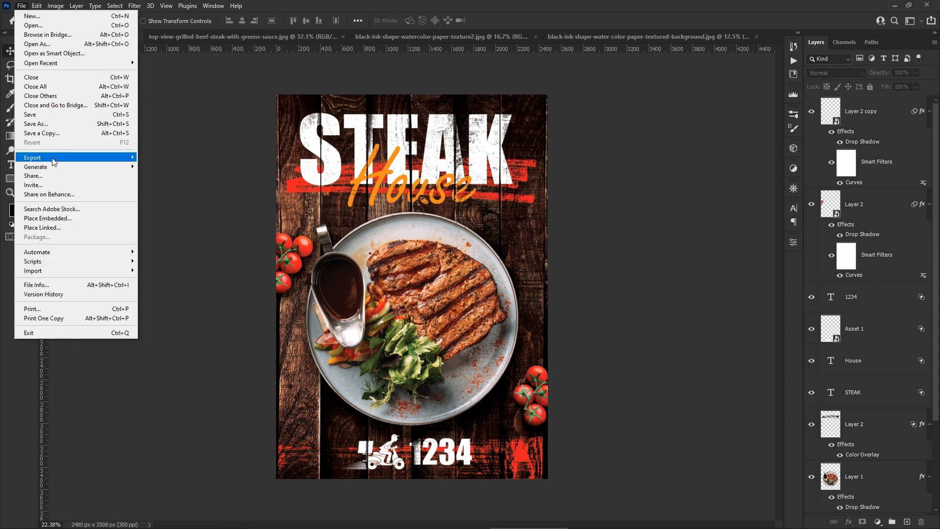
left_click(90, 218)
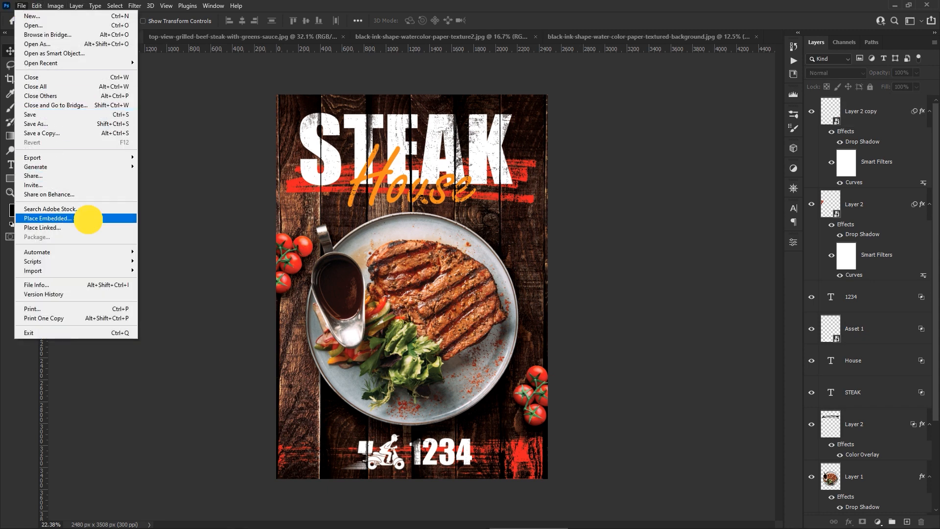
left_click(448, 80)
left_click(512, 373)
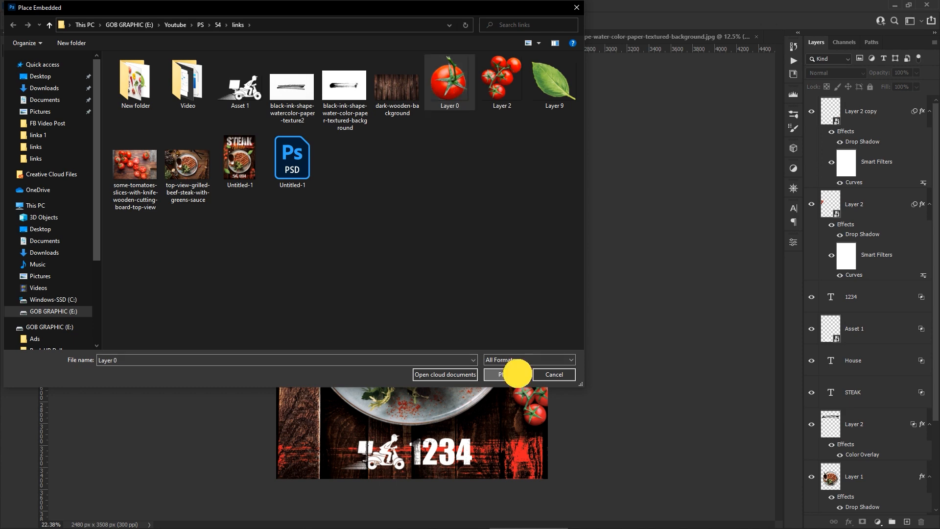
Scale the single tomato to 6.41% and position it below the plate, just left of the lower tomato bunch
left_click_drag(547, 127, 298, 418)
left_click_drag(288, 419, 507, 438)
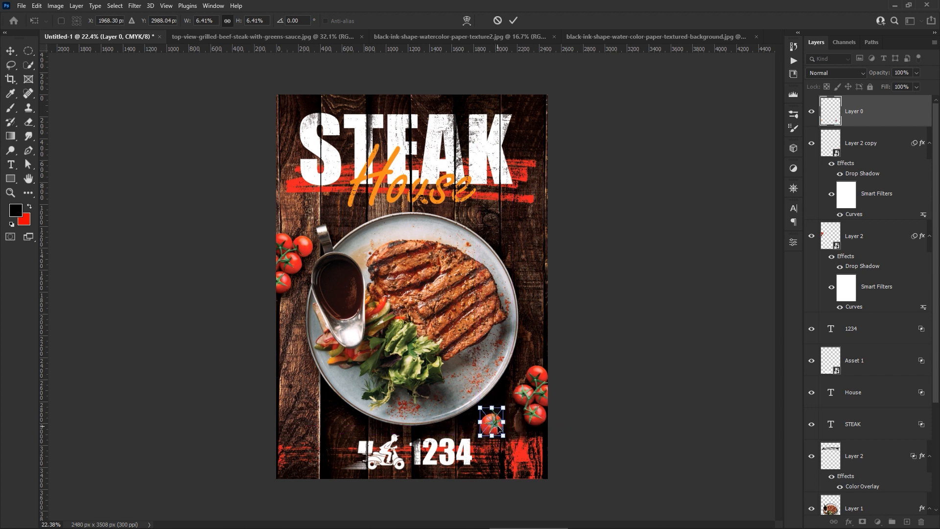
key("Return")
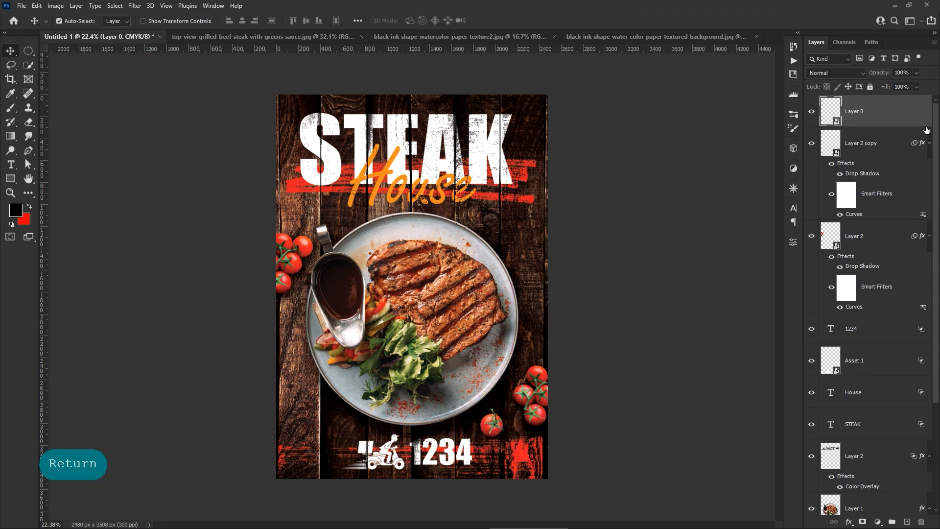
left_click(892, 212)
right_click(892, 216)
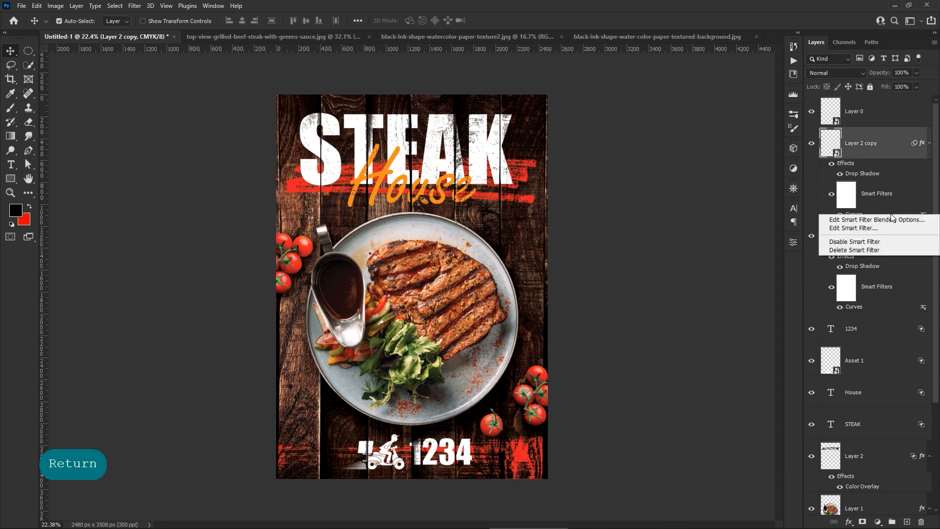
left_click(898, 187)
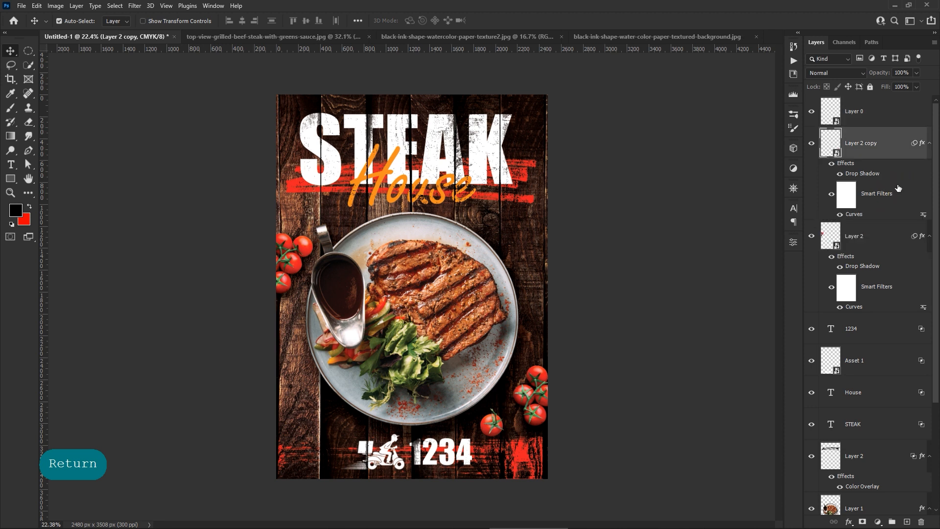
Apply a Curves adjustment to the single tomato on Layer 0 with input 78 and output 84, and collapse its filter list
left_click(859, 103)
left_click(811, 111)
left_click(811, 111)
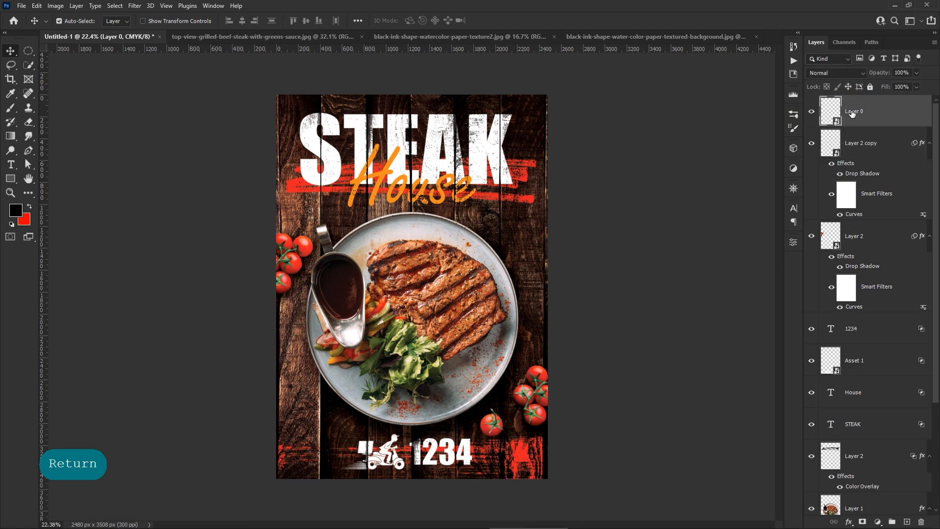
left_click(49, 6)
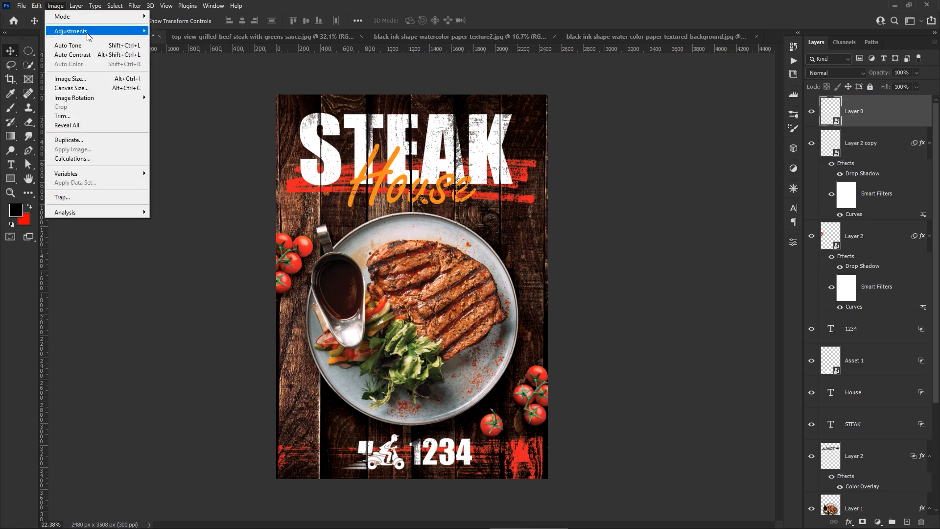
mouse_move(121, 34)
left_click(176, 51)
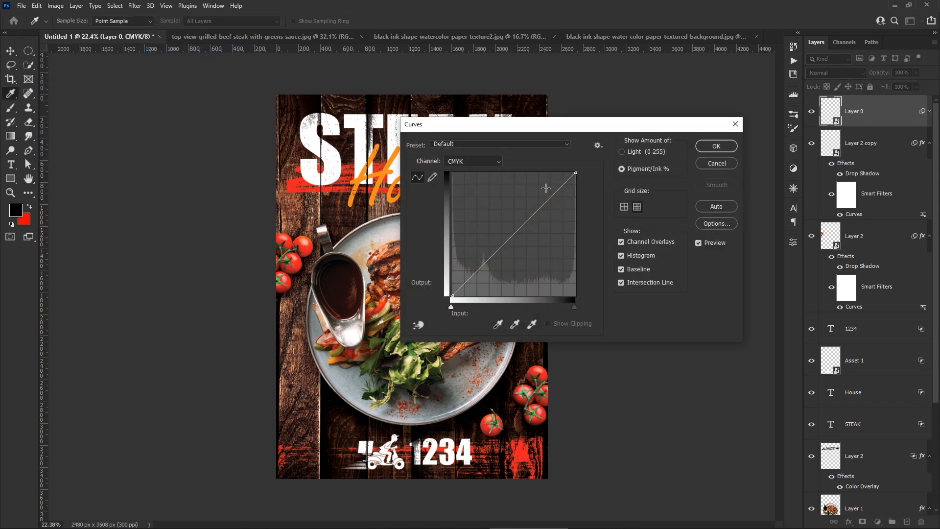
left_click_drag(555, 191, 553, 191)
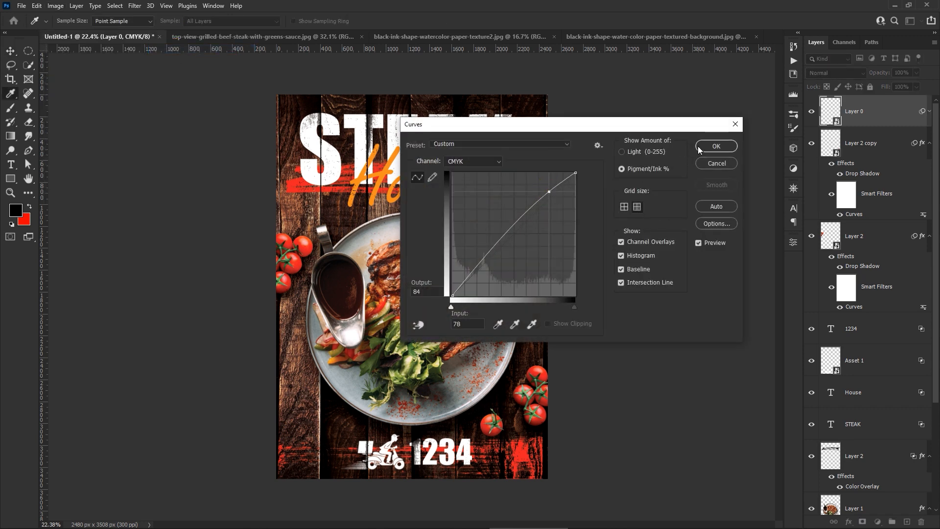
left_click(715, 146)
left_click(930, 111)
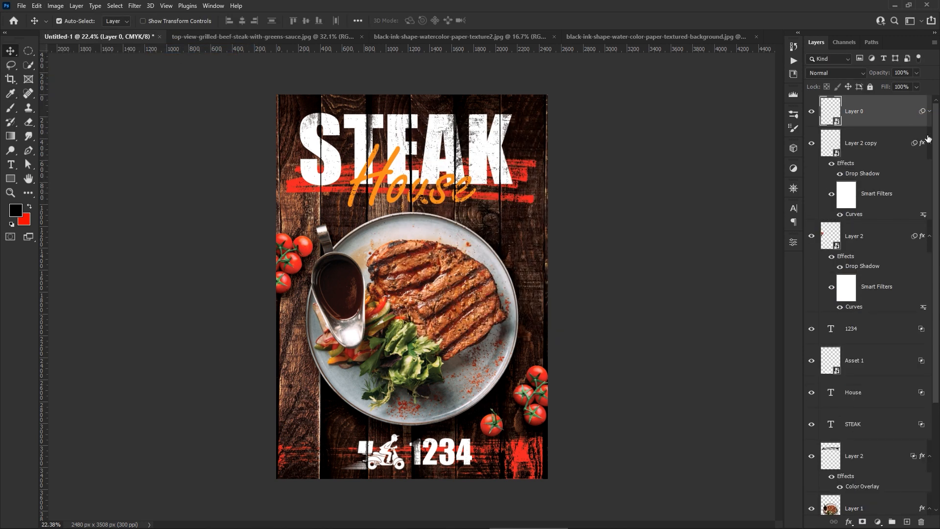
Copy the layer style of Layer 2 copy and paste it onto the single tomato on Layer 0
left_click(929, 143)
left_click(884, 143)
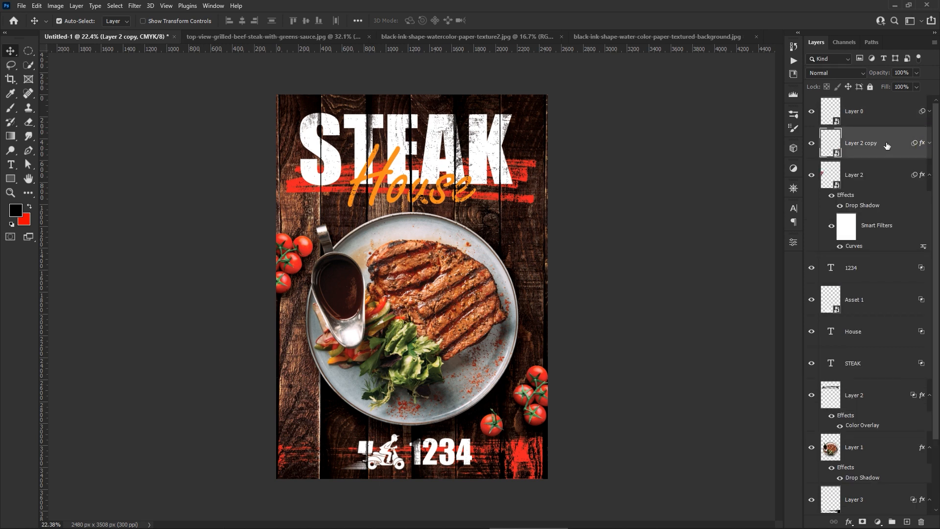
right_click(886, 143)
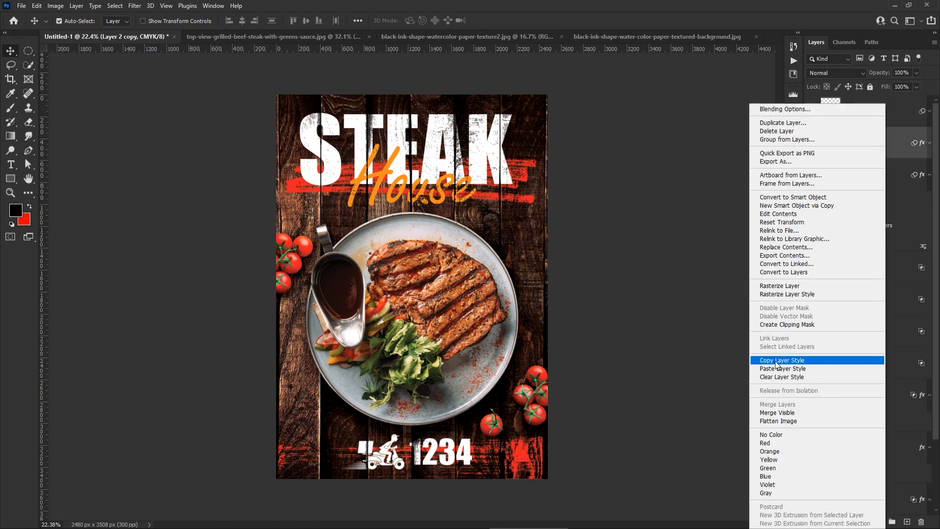
left_click(812, 361)
left_click(871, 117)
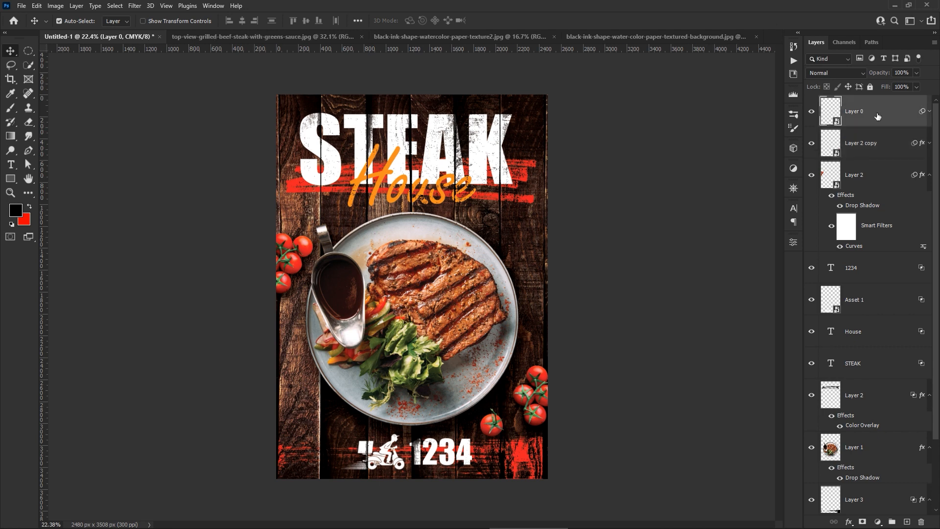
right_click(870, 118)
left_click(790, 369)
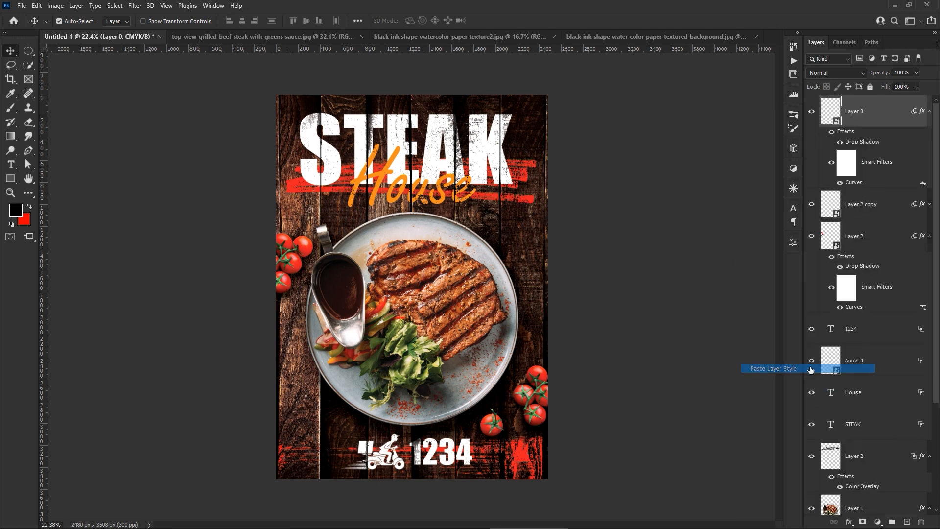
left_click(641, 307)
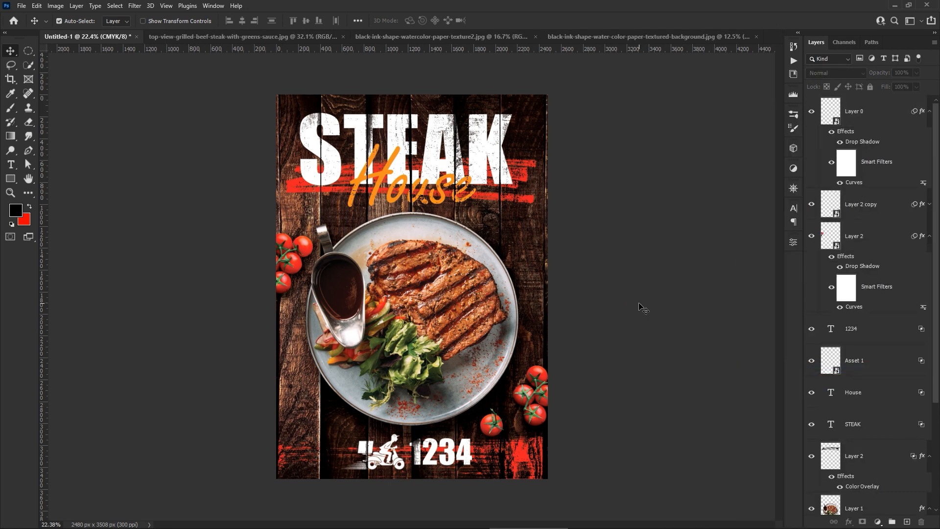
Place the green leaf image Layer 9 as an embedded object, scaled down in the poster's lower-left area beneath the plate
left_click(21, 6)
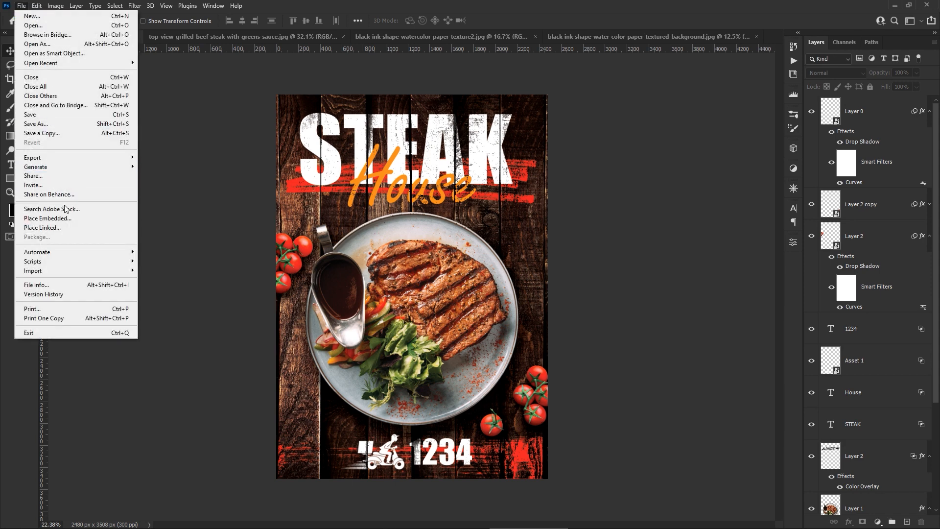
left_click(87, 223)
left_click(551, 115)
left_click(505, 374)
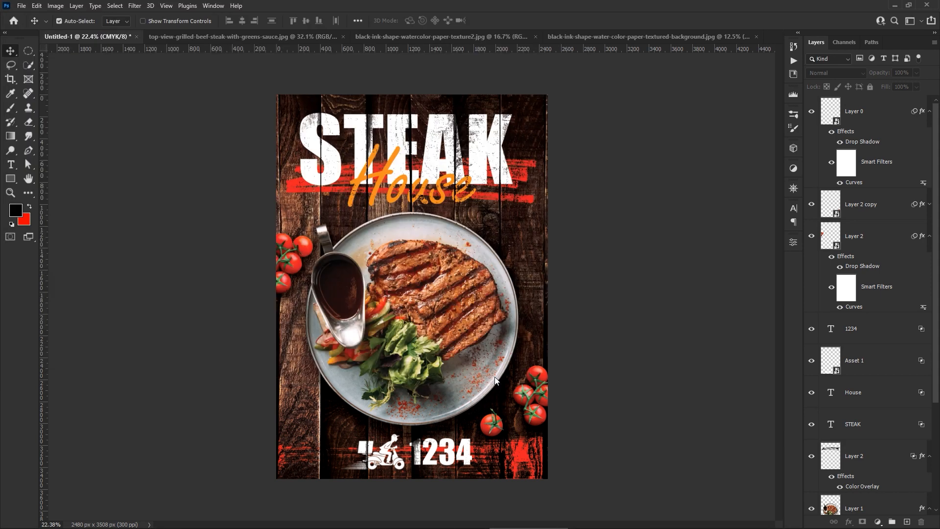
left_click_drag(418, 302, 323, 426)
key("Return")
key("Return")
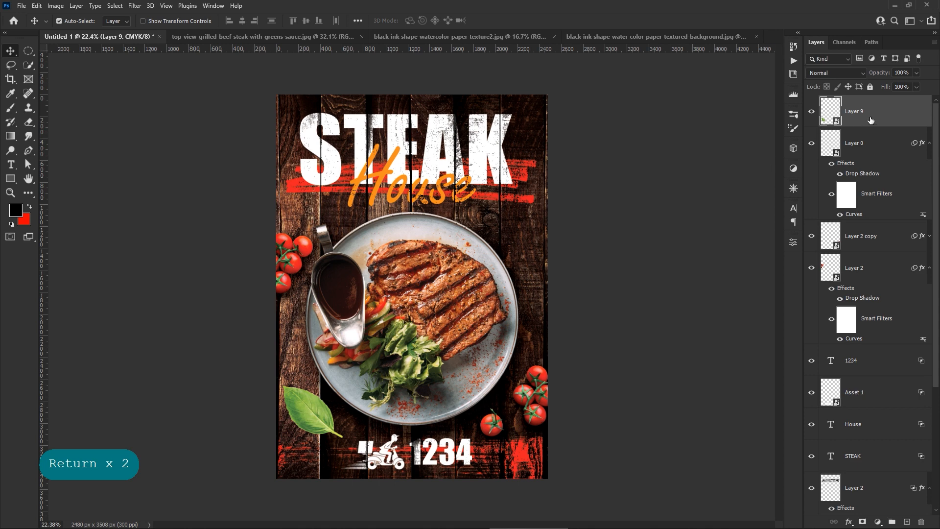
Add a drop shadow to the leaf on Layer 9 with 65% opacity, 121° angle, 91 px distance, 11% spread and 43 px size
left_click(849, 523)
left_click(865, 511)
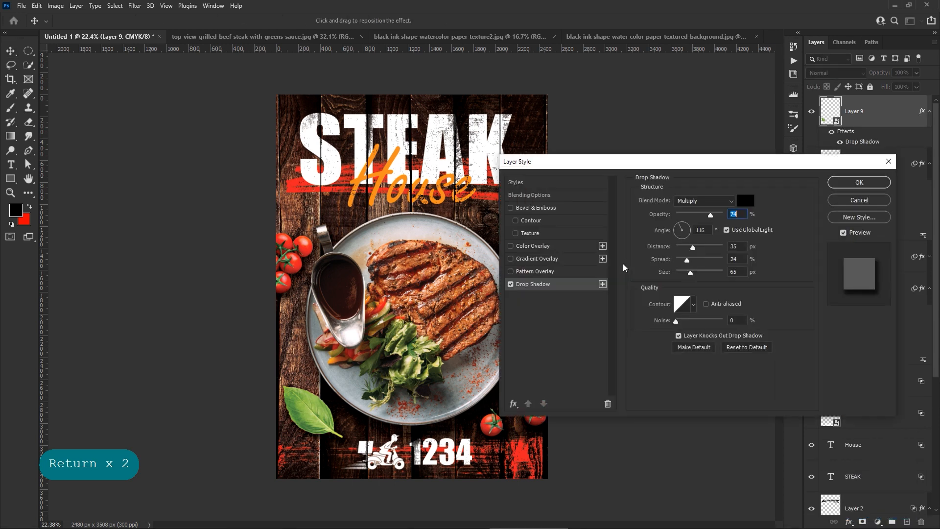
left_click_drag(693, 247, 684, 273)
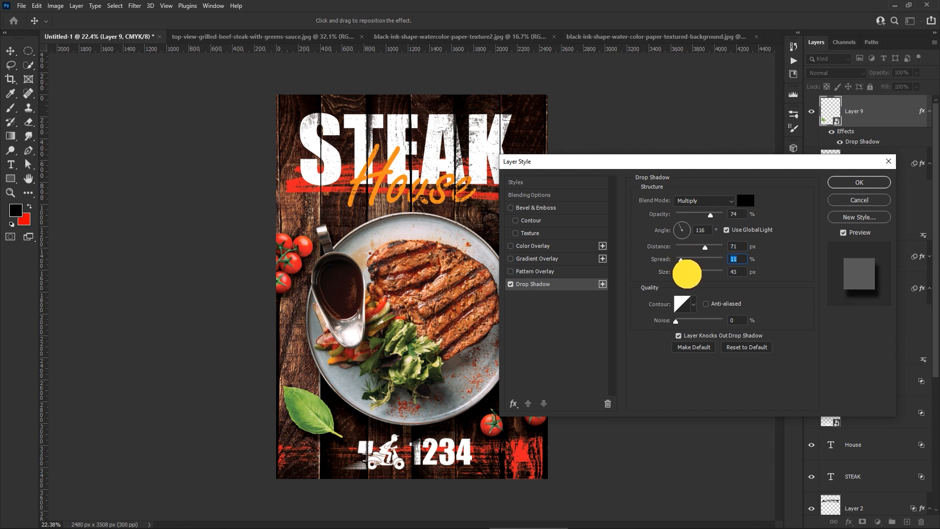
left_click(686, 272)
left_click_drag(711, 216, 706, 215)
left_click_drag(706, 247, 714, 248)
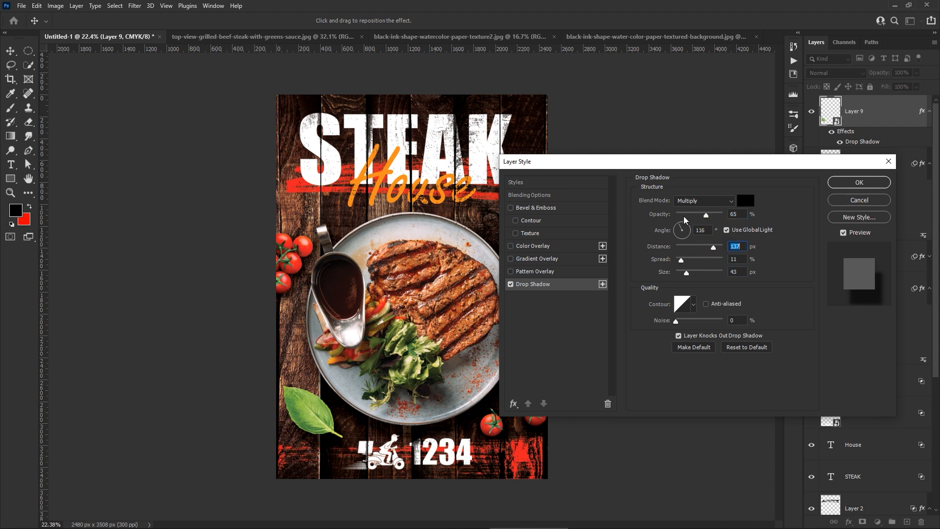
left_click(678, 222)
left_click(710, 246)
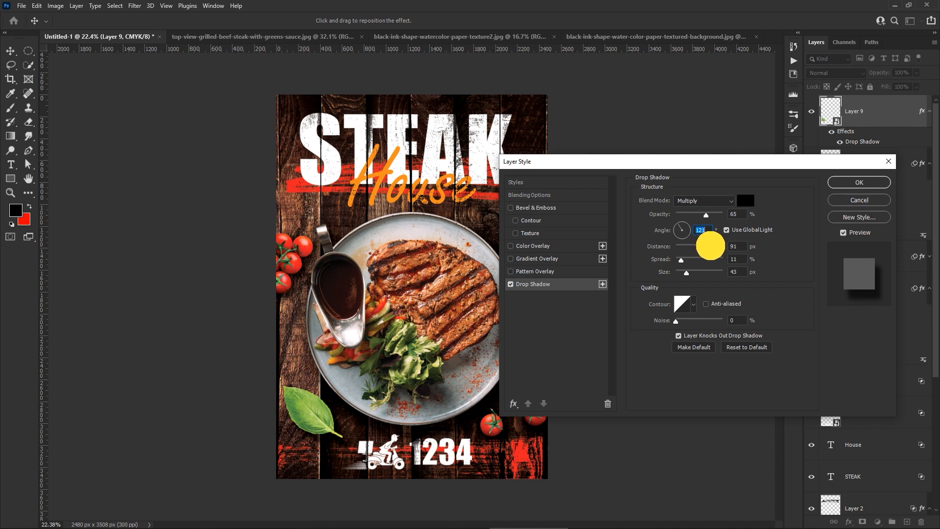
left_click(847, 183)
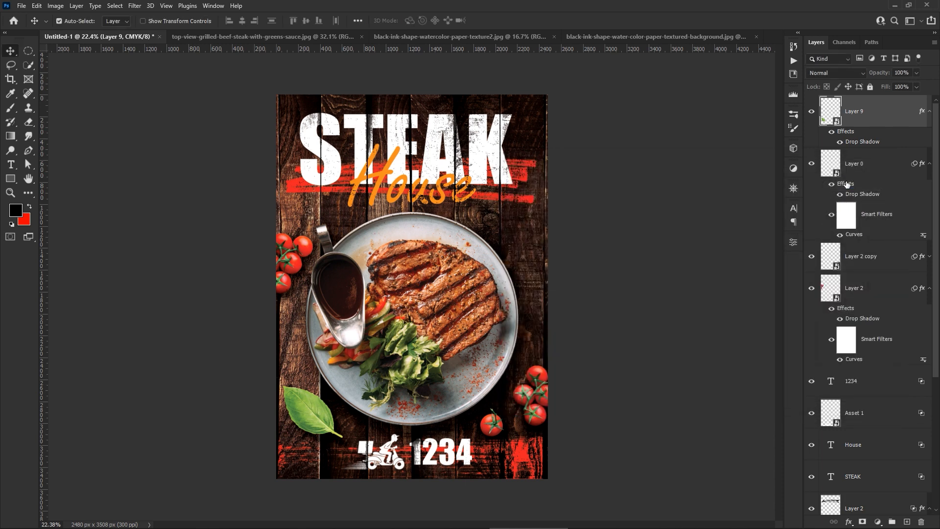
Duplicate the leaf on Layer 9 and place the copy, turned 180°, over the plate's upper-right rim
right_click(884, 109)
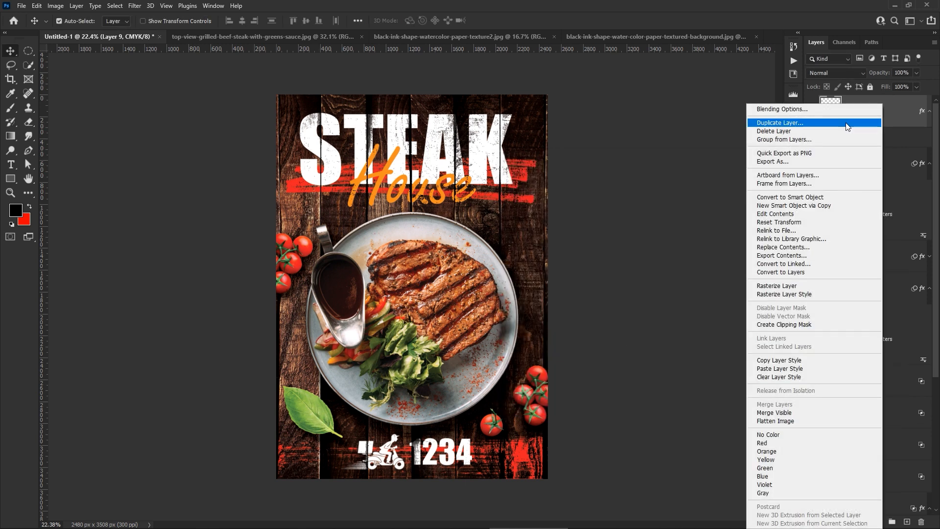
left_click(833, 120)
left_click(696, 212)
left_click_drag(317, 425, 468, 213)
key("ctrl+t")
left_click_drag(521, 231, 510, 232)
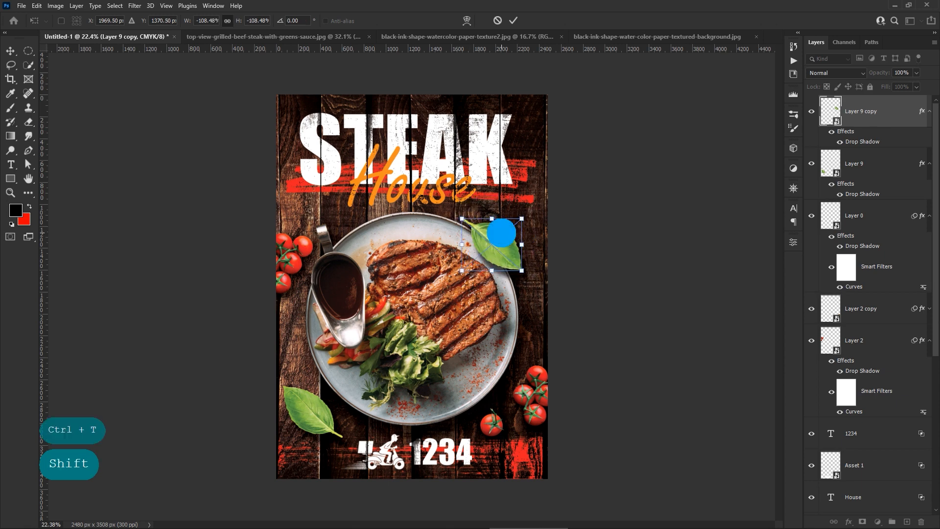
Warp the leaf copy on the plate's upper-right rim into a more curved shape and shift it slightly outward
right_click(501, 252)
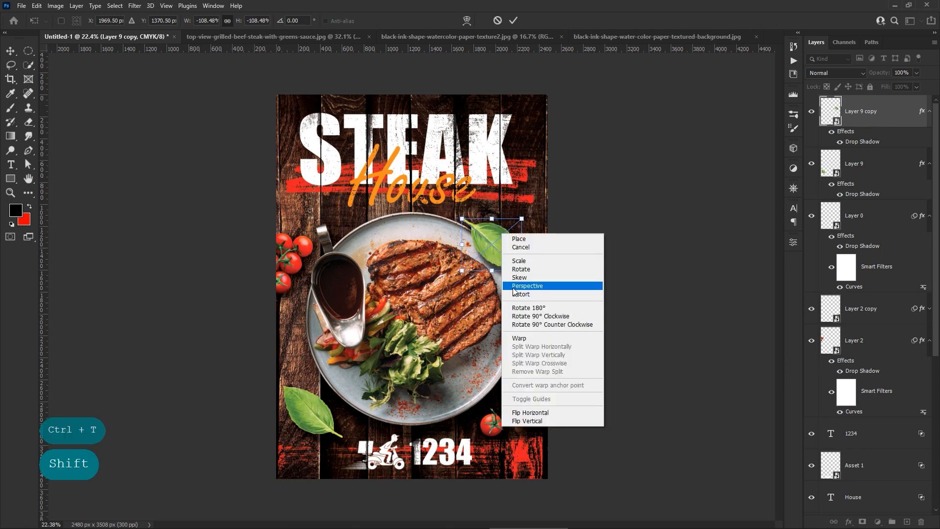
left_click(534, 338)
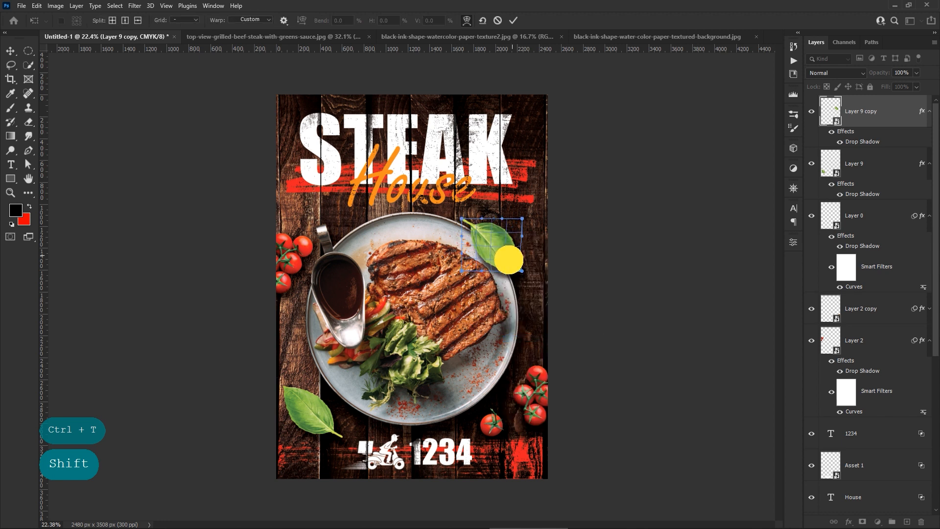
left_click(485, 238)
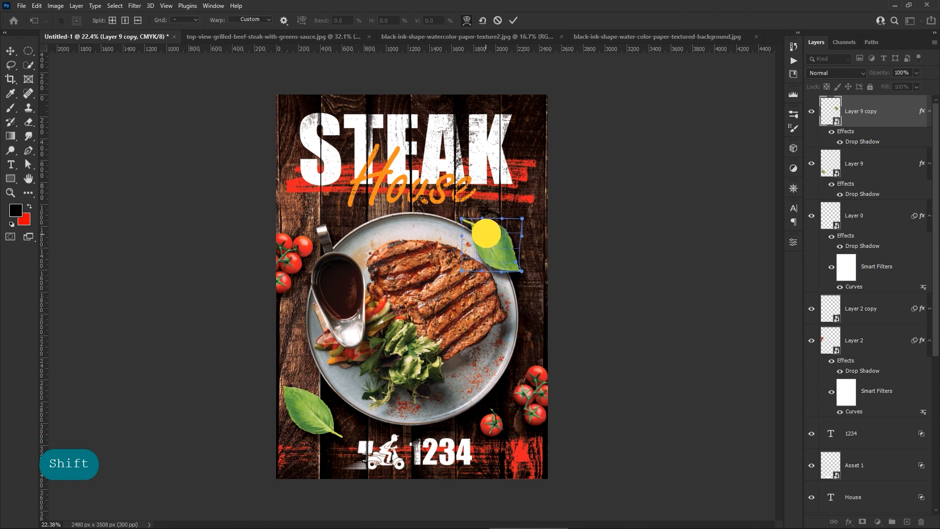
left_click(514, 20)
left_click_drag(495, 254, 505, 255)
key("Left")
key("Left")
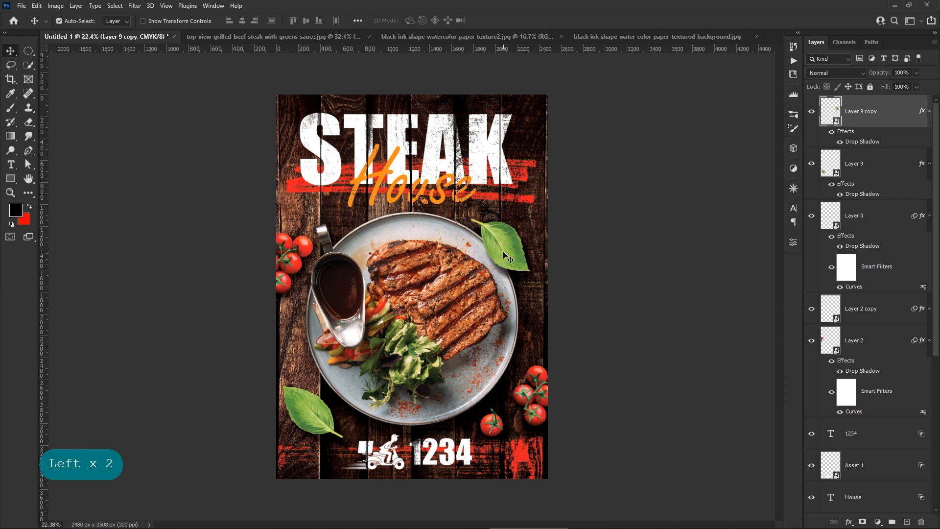
key("Down")
Duplicate the Layer 9 leaf again and place the copy just below the S of the STEAK title
left_click(872, 177)
right_click(882, 157)
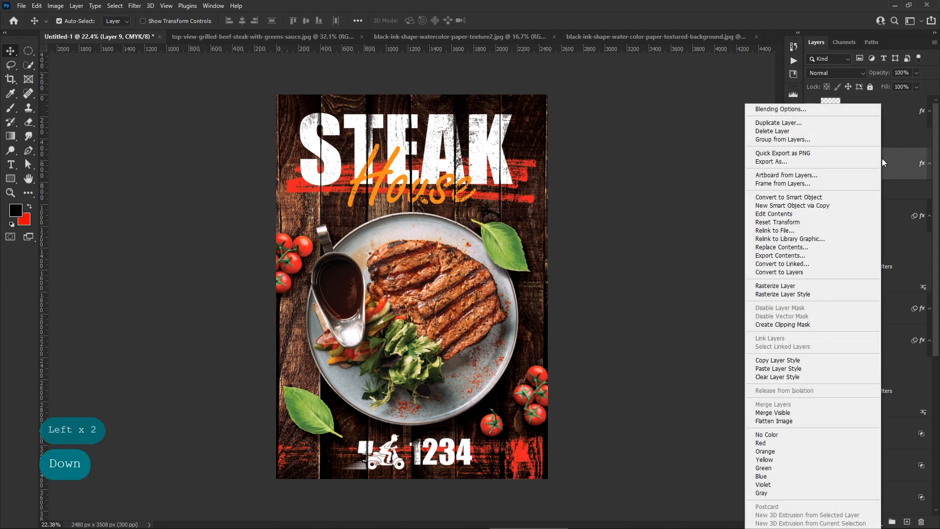
left_click(823, 122)
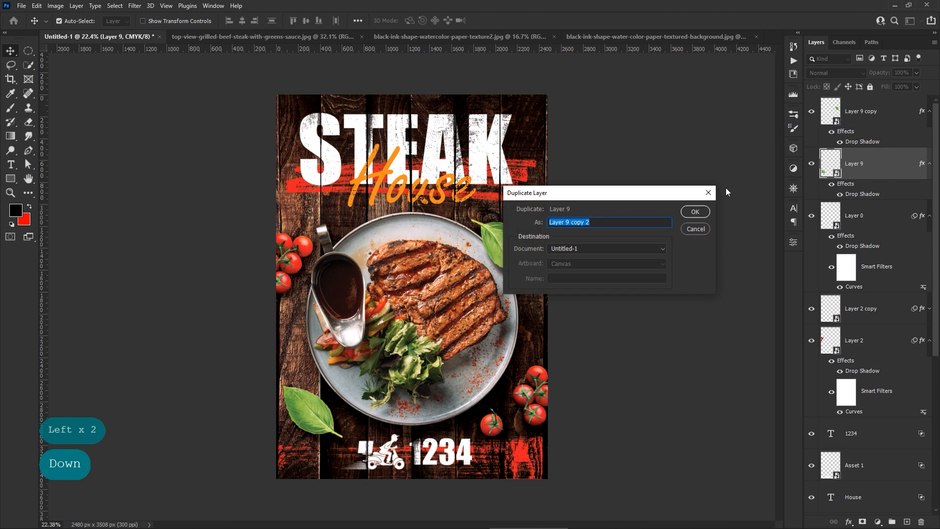
left_click(698, 212)
left_click_drag(316, 421, 336, 211)
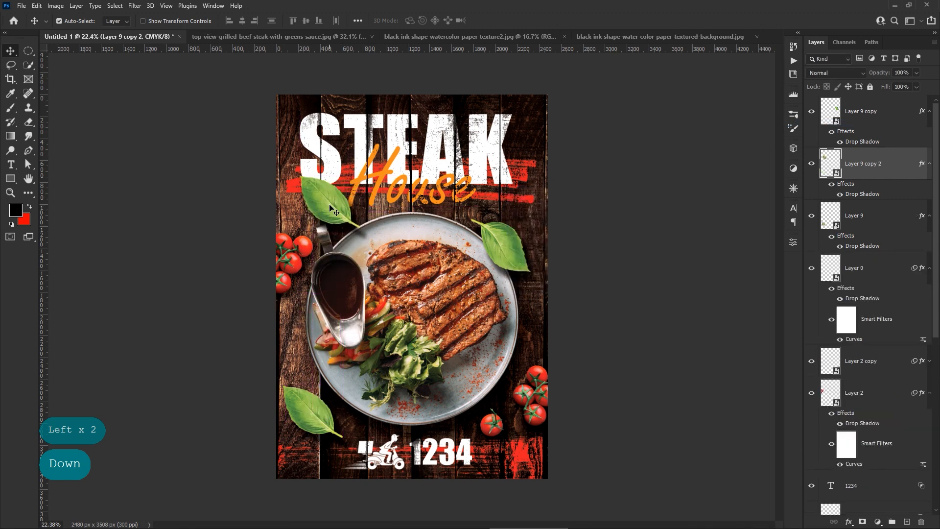
Scale the leaf copy below the title to 70.51% and warp its shape
key("ctrl+t")
right_click(321, 192)
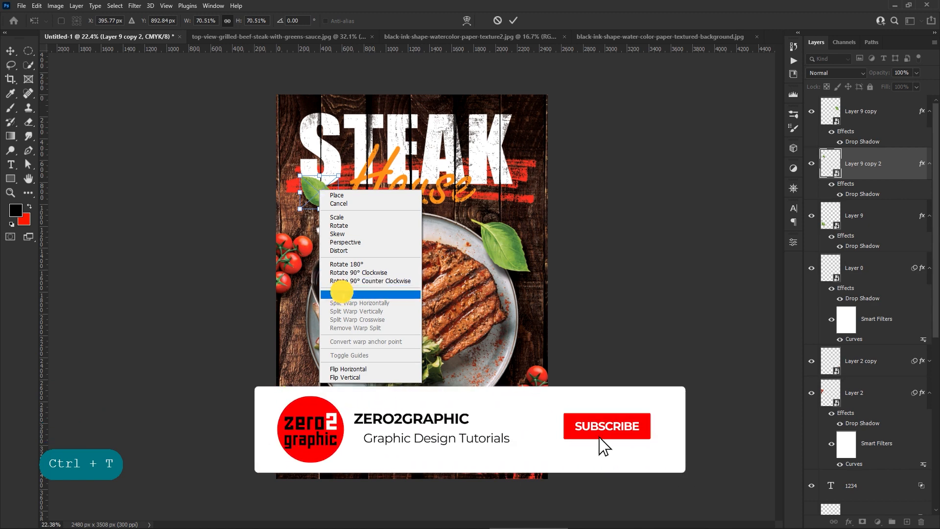
left_click(342, 296)
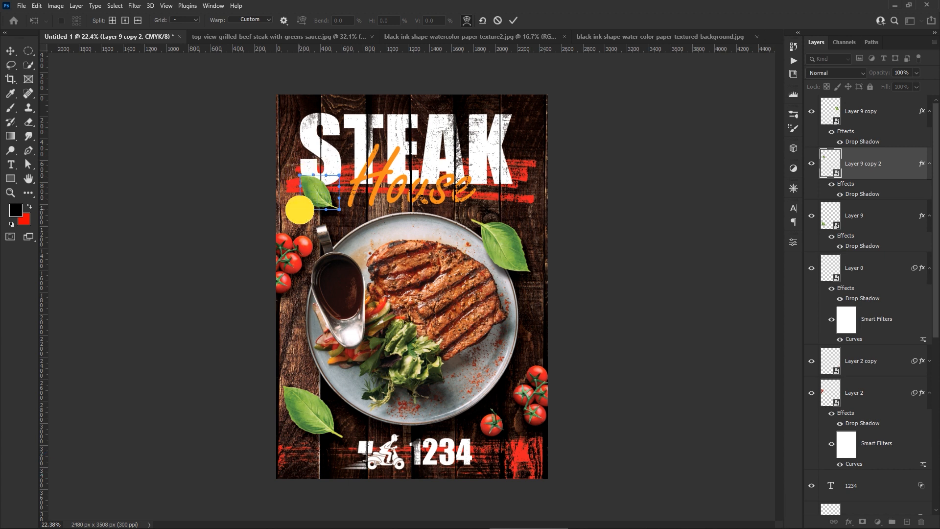
left_click(513, 21)
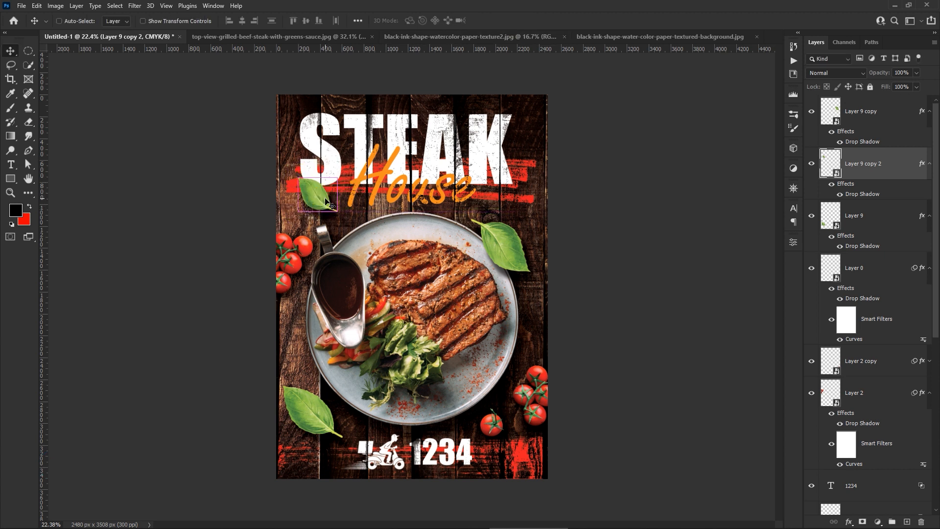
Rotate the small leaf below the title slightly counterclockwise so it lies flatter
key("ctrl+t")
left_click_drag(351, 215, 318, 196)
left_click(514, 20)
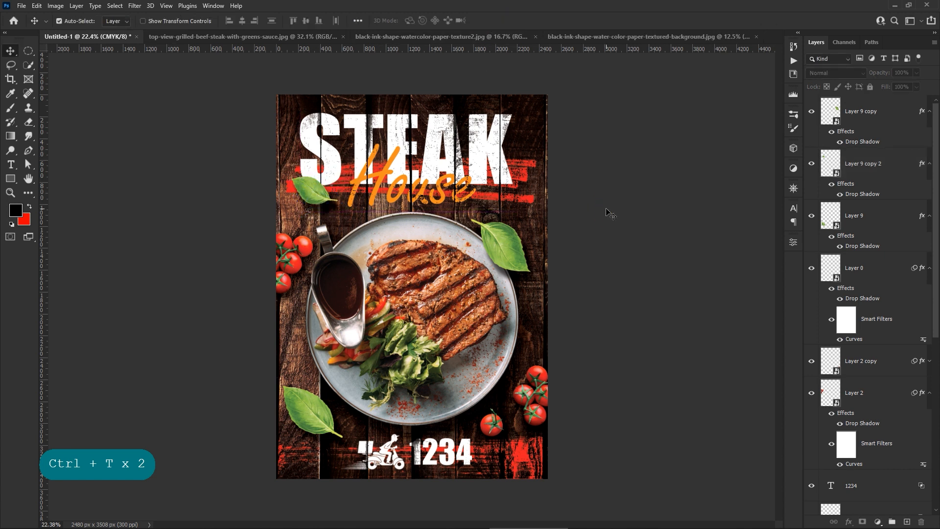
Nudge the leaf on the plate's upper-right rim and rotate it counterclockwise until its stem points to the poster's upper-right
left_click(521, 242)
key("Right")
key("Right")
key("Right")
key("Up")
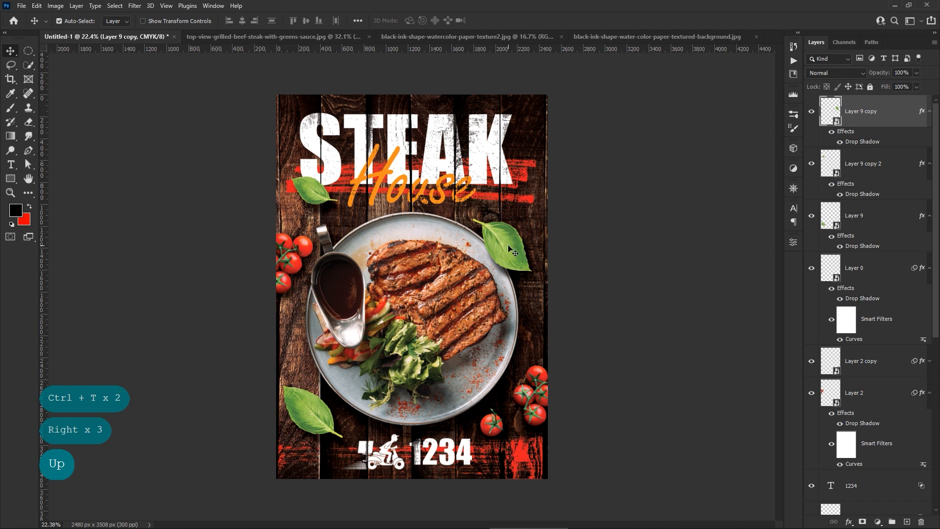
key("ctrl+t")
left_click_drag(575, 256, 458, 310)
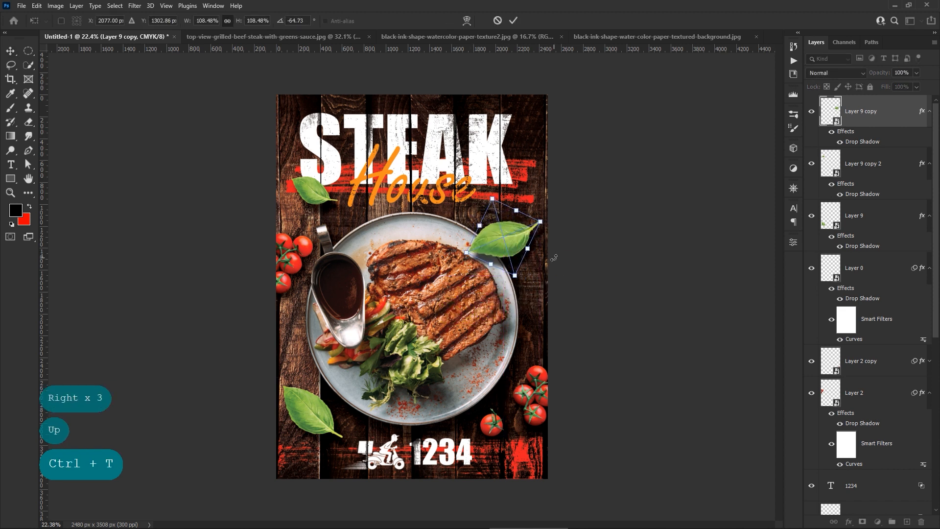
left_click_drag(568, 251, 570, 241)
key("Return")
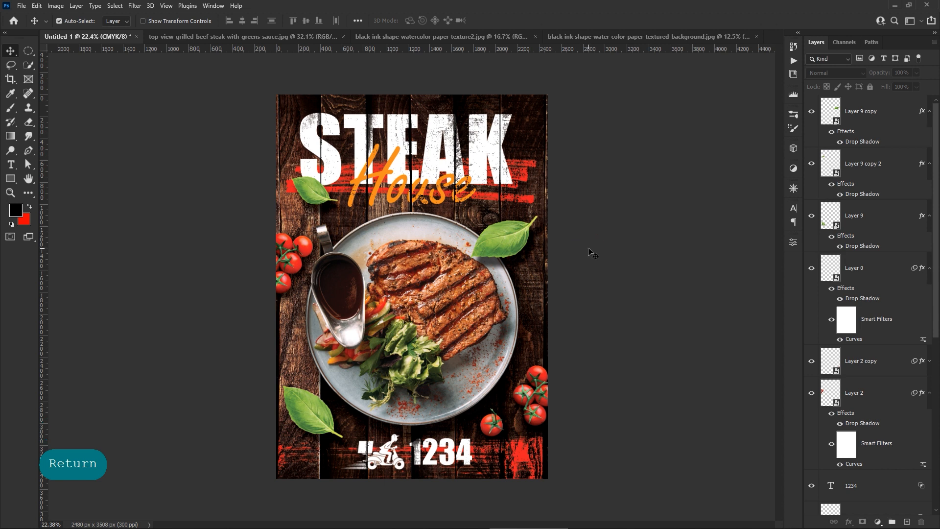
Collapse the effect and filter lists of the three leaf layers, Layer 0 and the tomato Layer 2
left_click(869, 115)
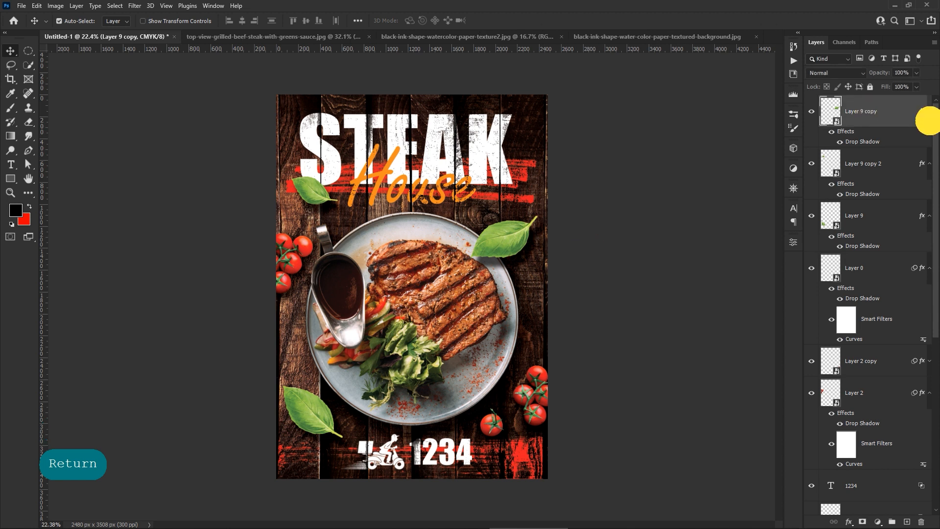
left_click(929, 112)
left_click(929, 143)
left_click(930, 175)
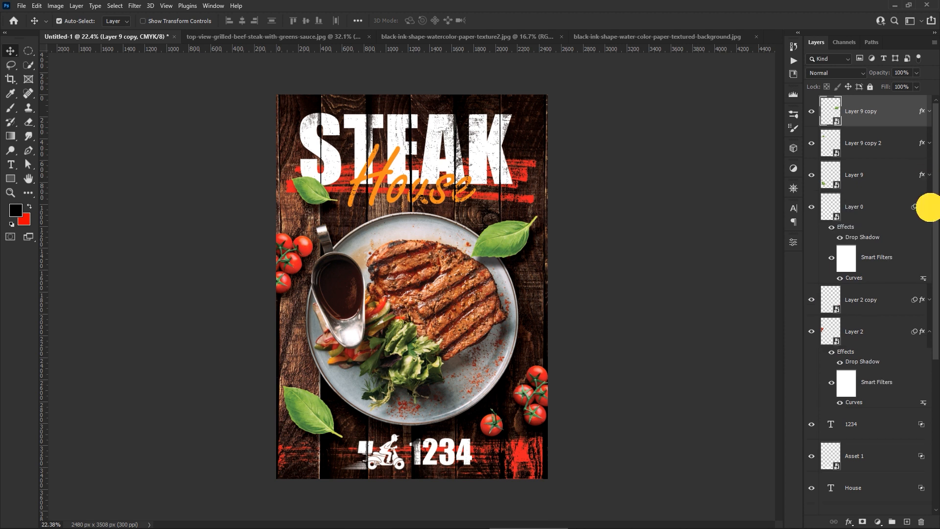
left_click(929, 207)
left_click(929, 270)
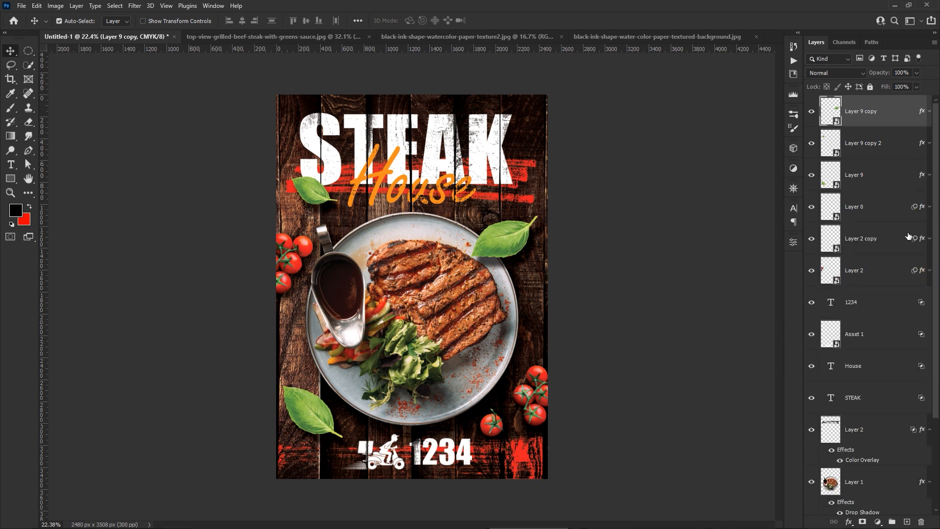
Add a black (000000) Solid Color fill layer above all layers and set its blending mode to Multiply
left_click(878, 522)
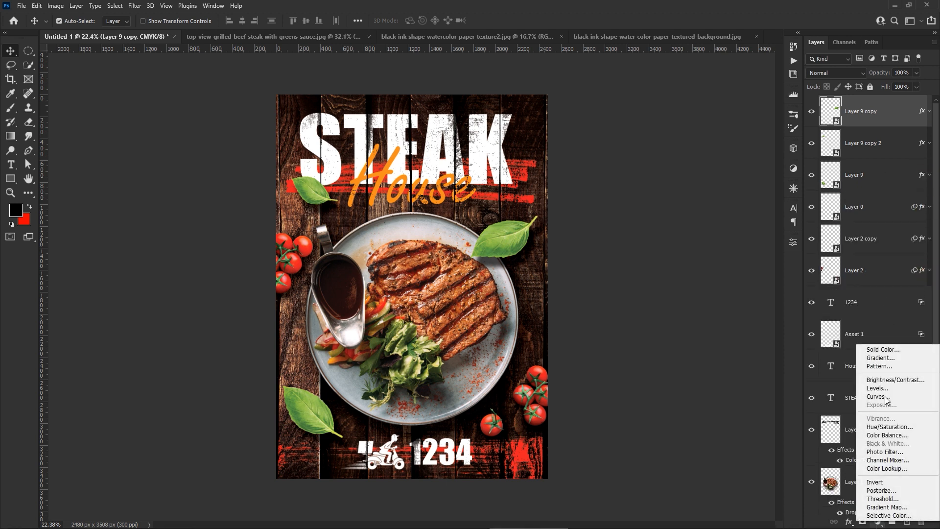
left_click(874, 350)
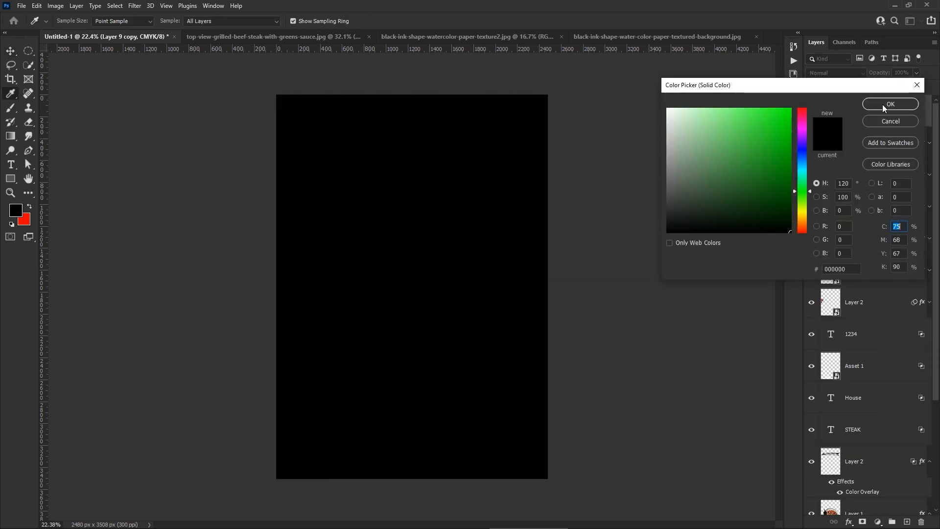
left_click(908, 106)
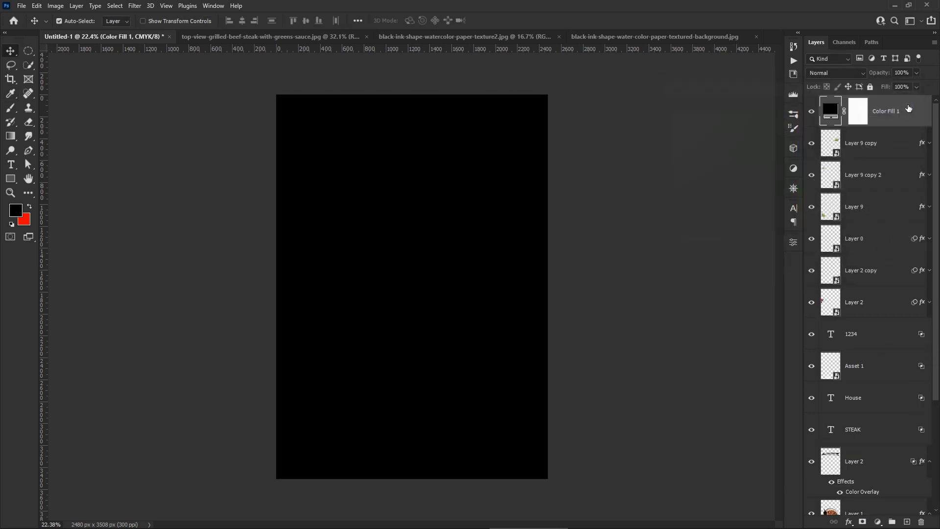
left_click(837, 73)
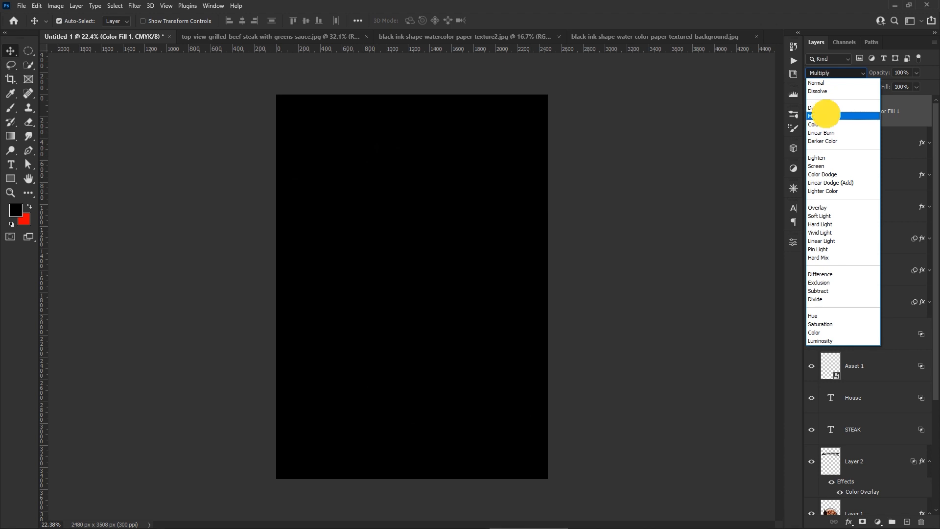
left_click(825, 111)
Target the Color Fill 1 layer mask and set up a soft round brush enlarged to 3000 px
left_click(858, 114)
left_click(11, 108)
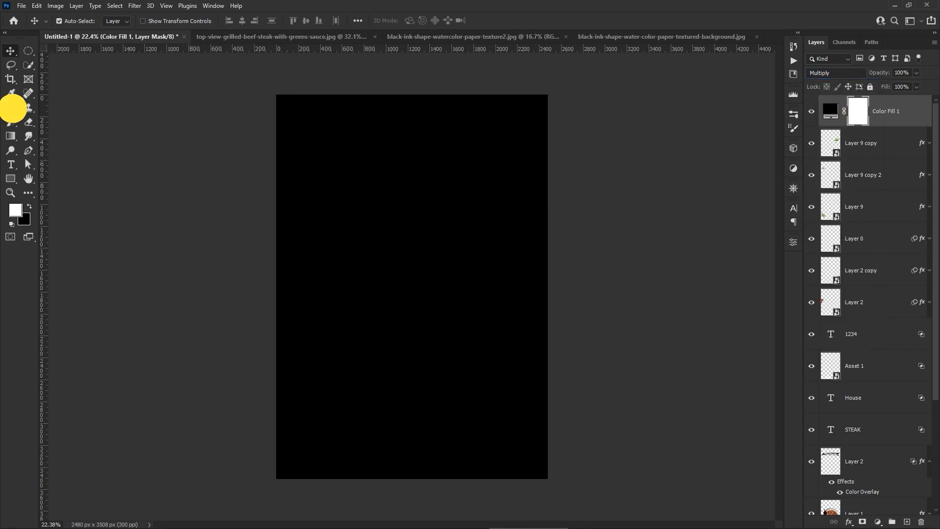
right_click(396, 197)
mouse_move(453, 217)
left_mouse_down()
mouse_move(504, 216)
mouse_move(488, 241)
left_mouse_up()
left_click(499, 23)
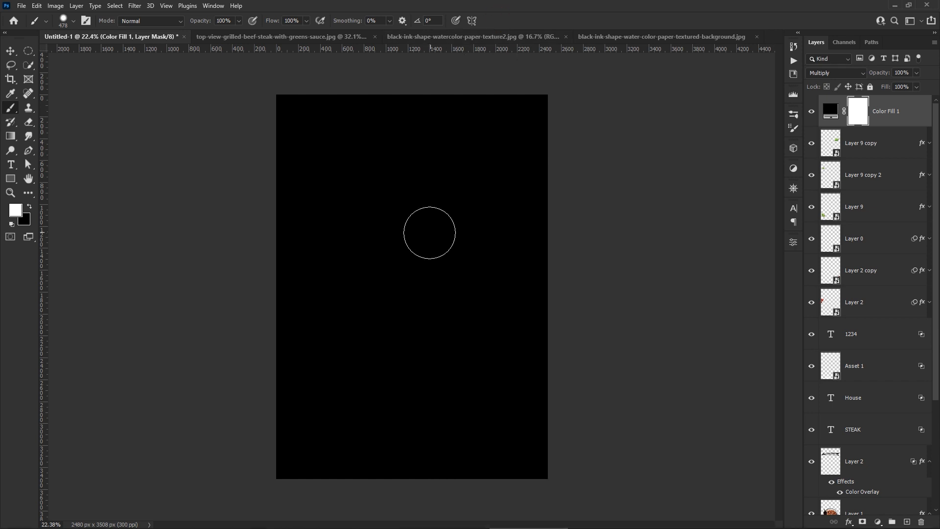
key("bracketright")
key("bracketright")
key("bracketright")
key("bracketright")
key("bracketright")
key("bracketright")
key("bracketright")
key("bracketright")
key("bracketright")
key("bracketright")
key("bracketright")
key("bracketright")
key("bracketright")
key("bracketright")
key("bracketright")
key("bracketright")
key("bracketright")
key("bracketright")
key("bracketright")
key("bracketright")
key("bracketright")
key("bracketright")
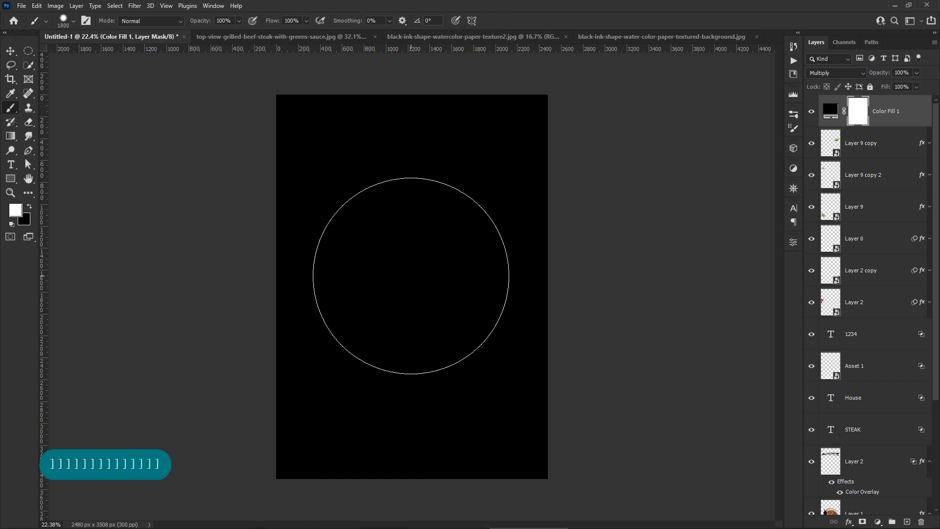
key("bracketright")
key("bracketright")
key("bracketright")
left_click(407, 282)
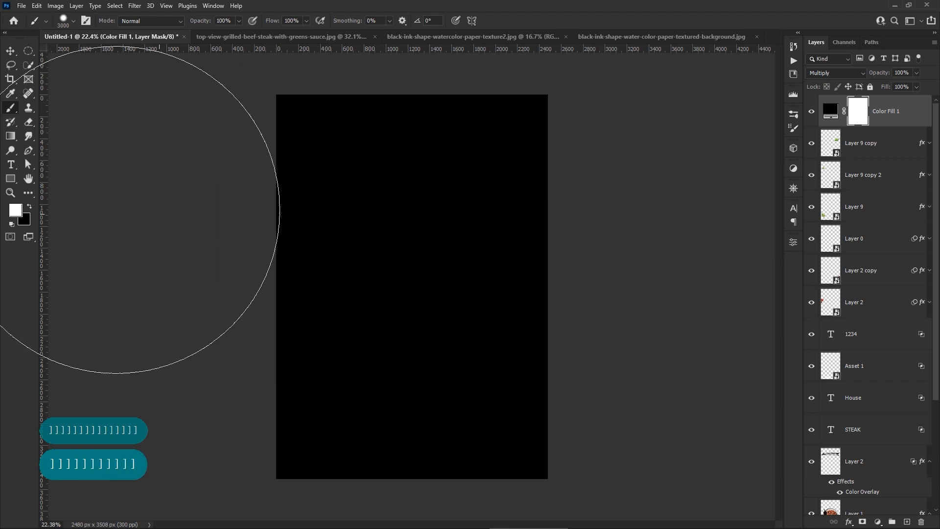
Paint black over the poster's centre on the Color Fill 1 mask, repeating the dabs with brush hardness lowered to about 14%
left_click(30, 207)
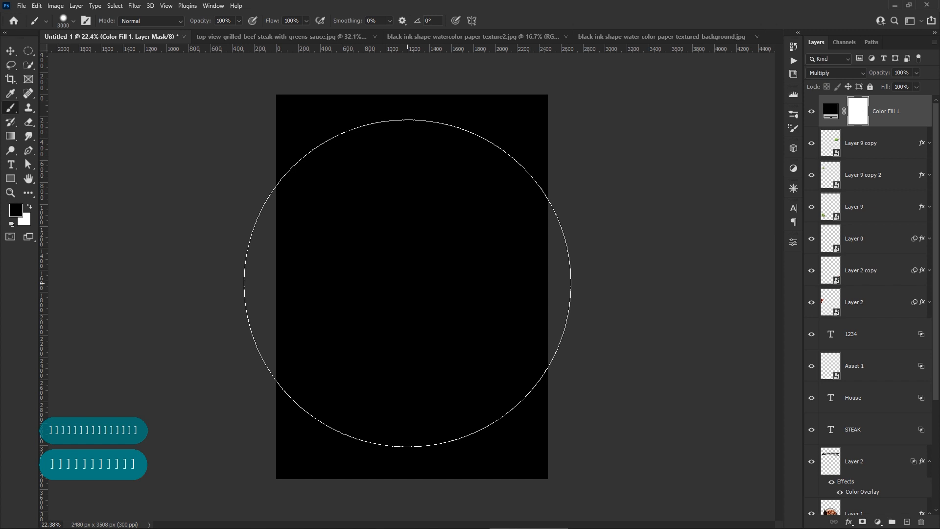
left_click(408, 283)
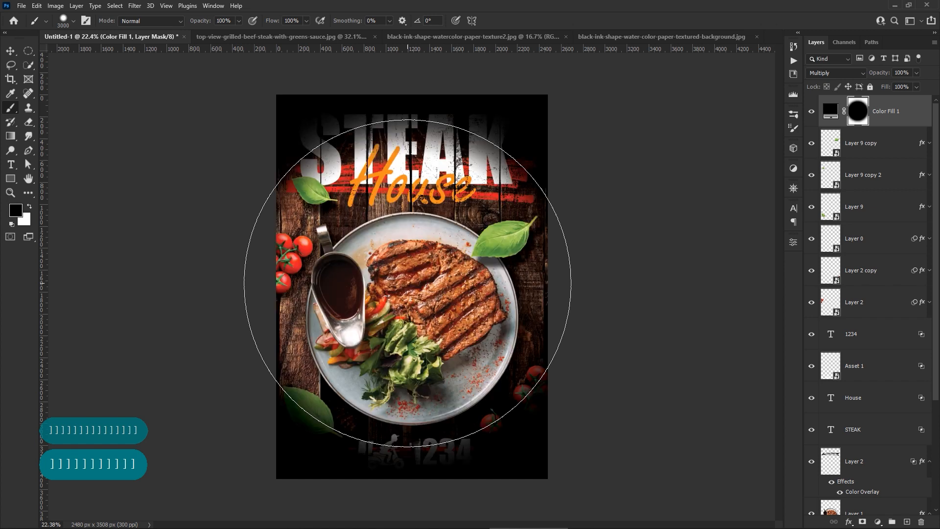
right_click(407, 283)
left_click_drag(475, 237, 469, 237)
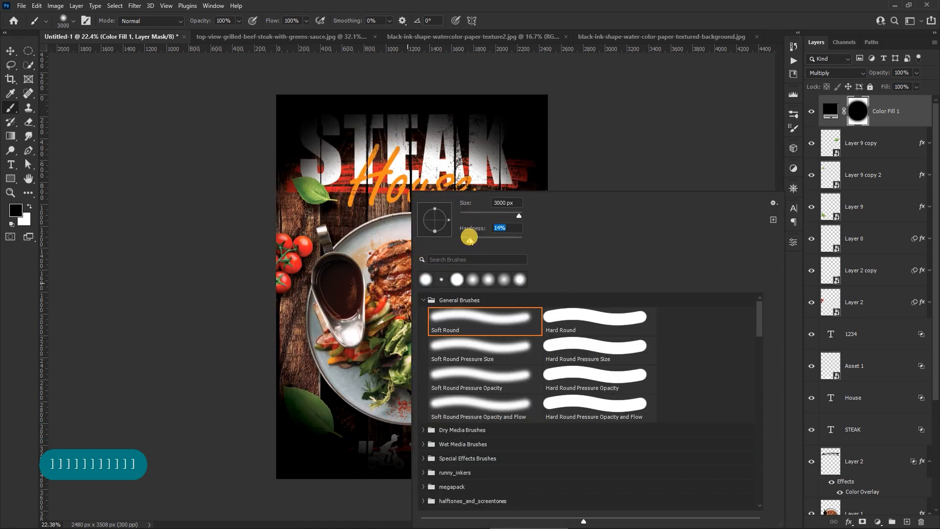
left_click(497, 19)
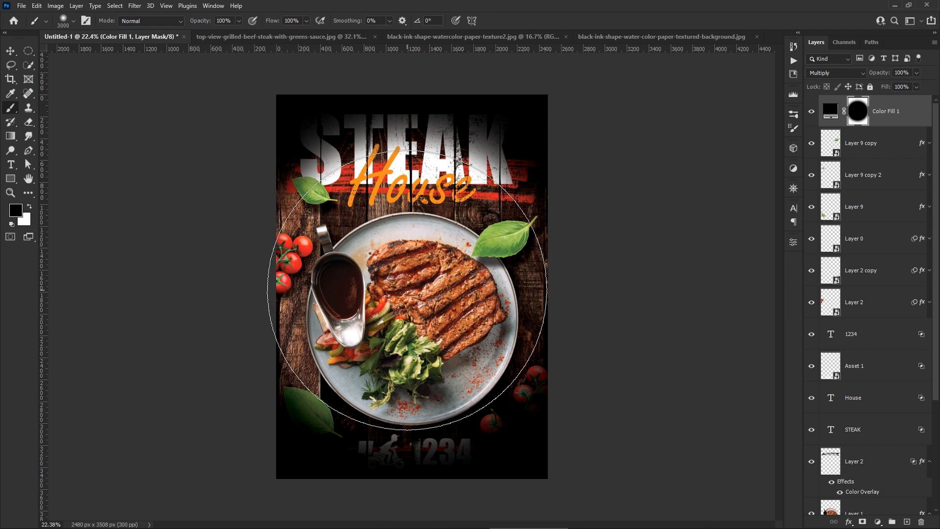
left_click(414, 292)
left_click(414, 292)
left_click(414, 292)
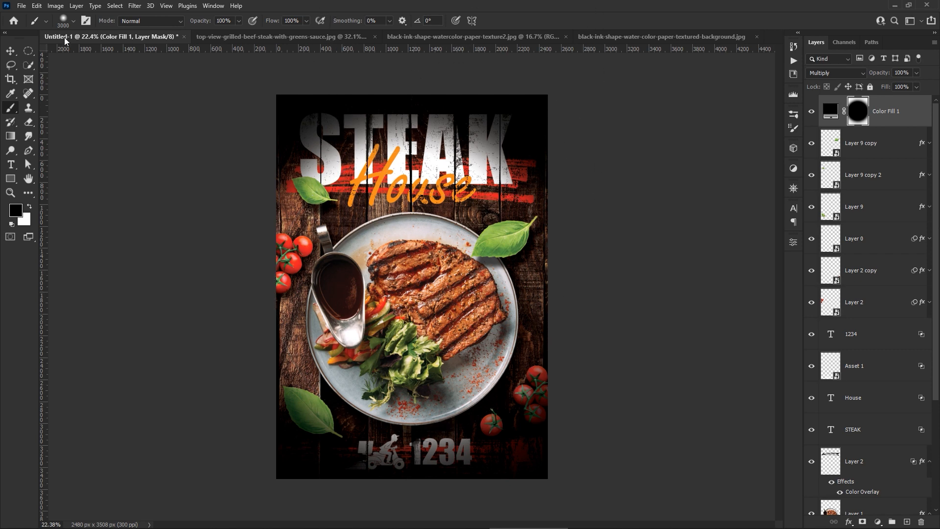
Reduce the Color Fill 1 layer's opacity to 32% and select its layer mask
left_click(10, 51)
left_click(832, 107)
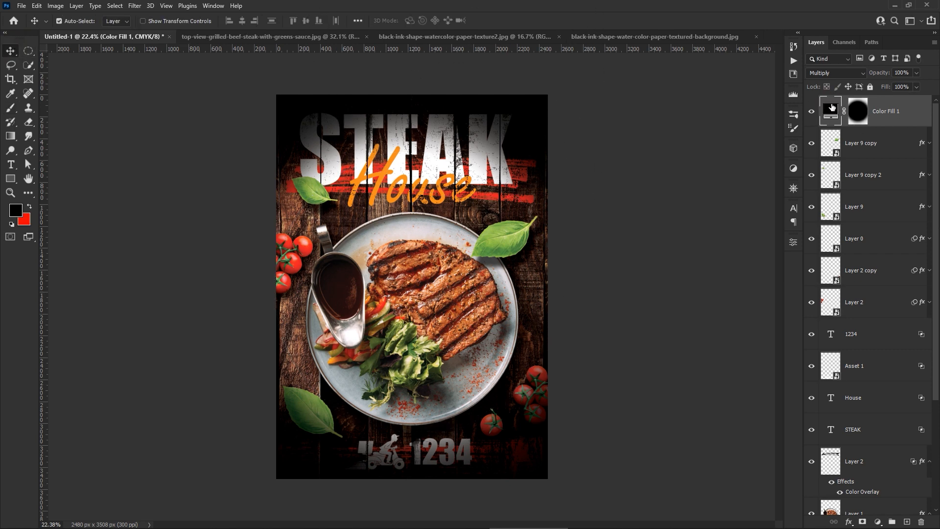
left_click(917, 73)
left_click_drag(919, 84, 886, 84)
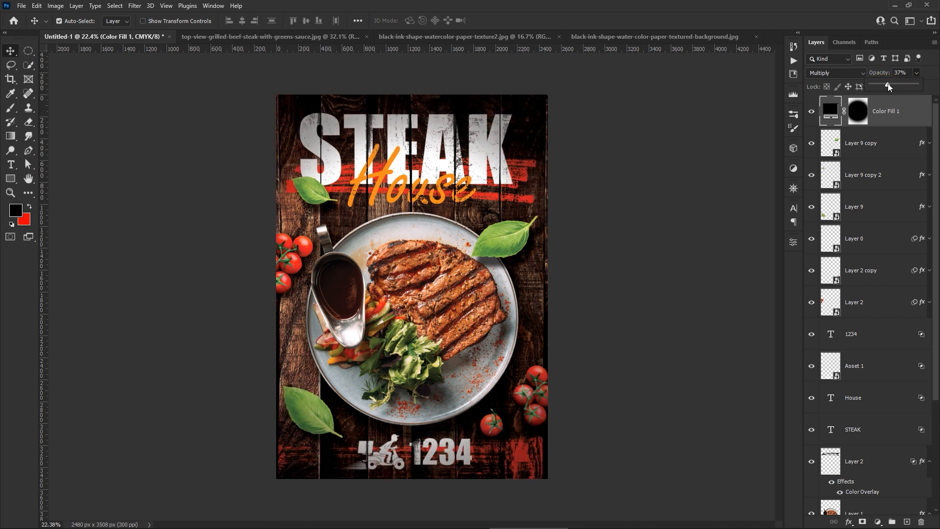
left_click_drag(889, 83, 886, 83)
left_click(859, 115)
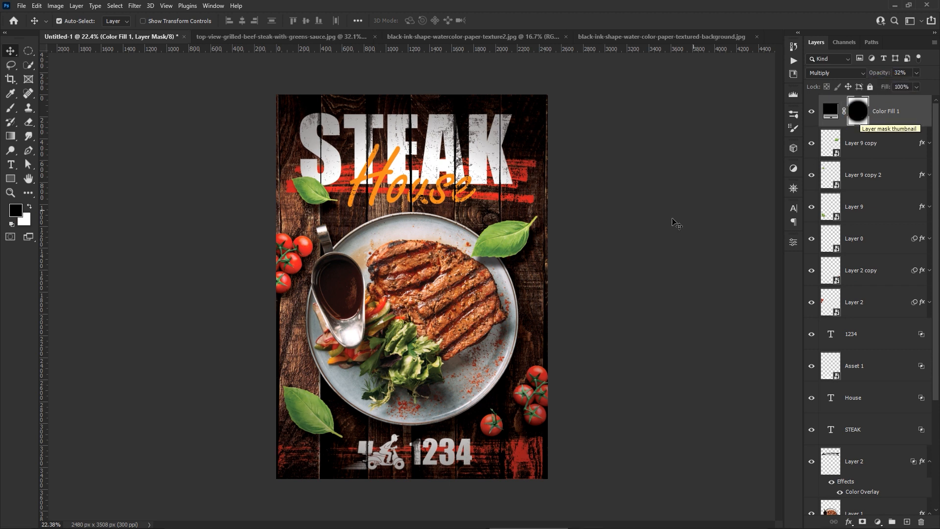
Reduce the Color Fill 1 vignette layer's opacity to 21% and deselect the layer
left_click(641, 239)
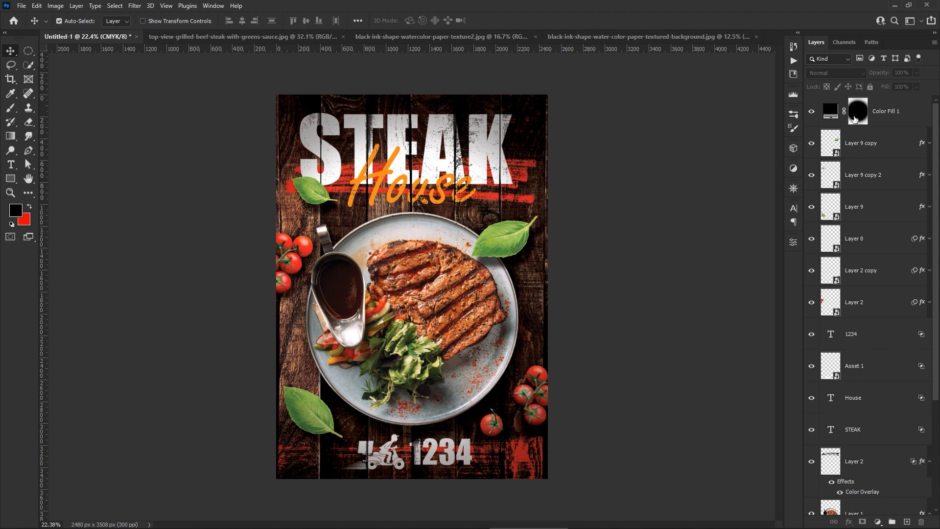
left_click(854, 119)
left_click(915, 72)
left_click_drag(900, 83, 898, 83)
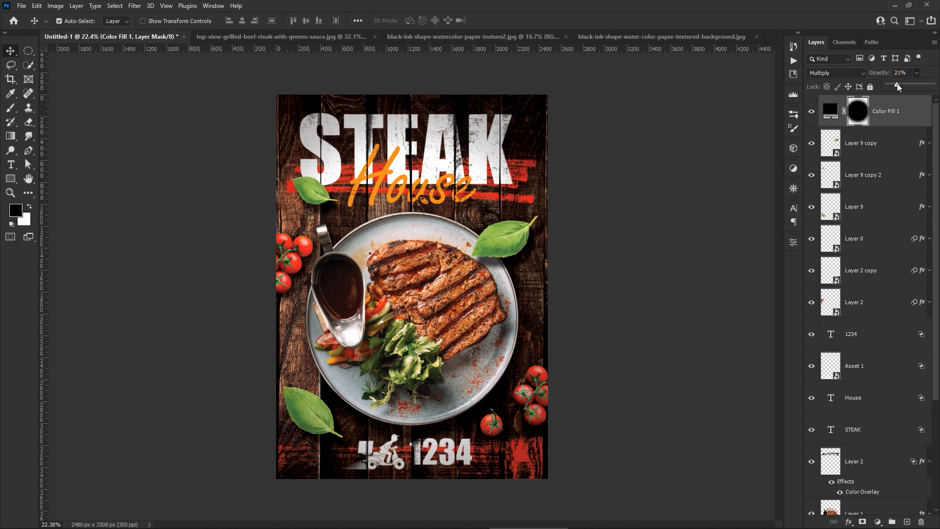
left_click(688, 275)
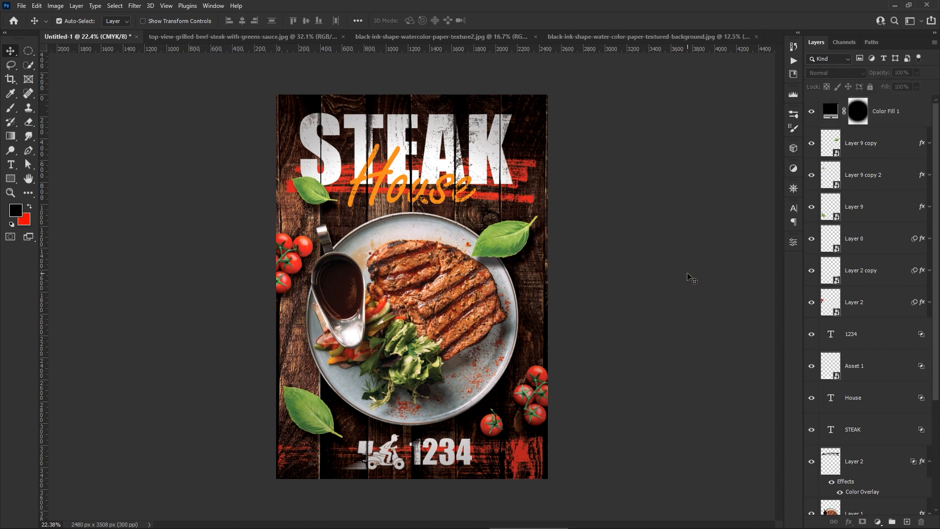
Add a Curves adjustment layer above Color Fill 1 and raise its Magenta curve at input 64 to output 69
left_click(898, 113)
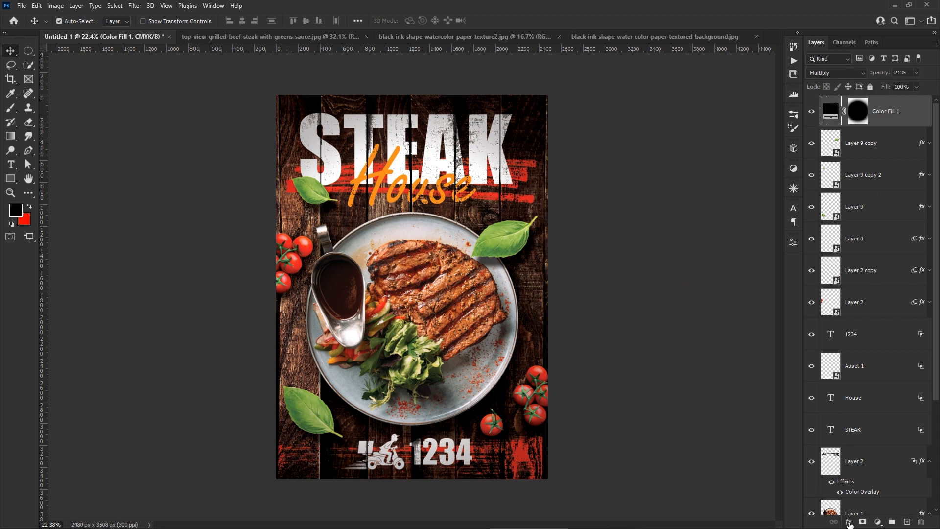
left_click(876, 523)
left_click(874, 405)
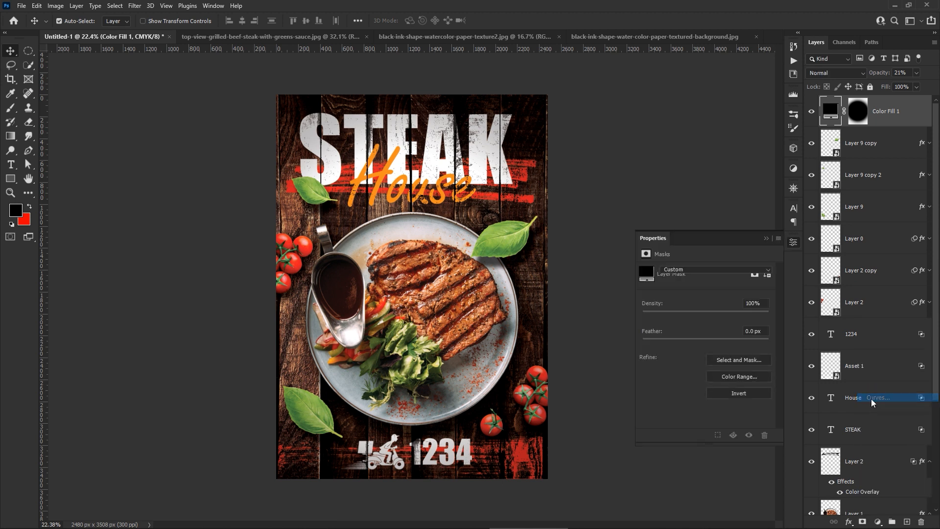
left_click(730, 284)
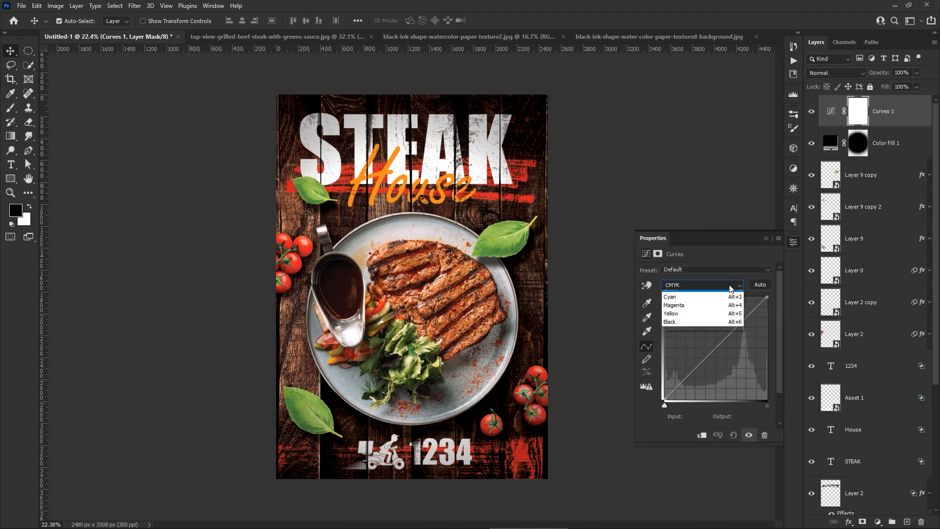
left_click(725, 304)
left_click(730, 329)
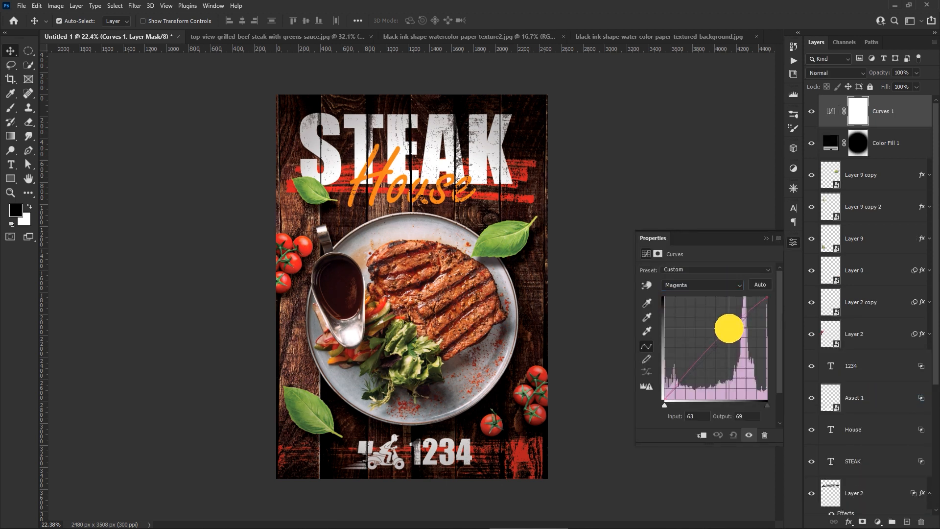
Raise the middle of the Yellow channel's curve slightly in the Curves 1 adjustment
left_click(704, 287)
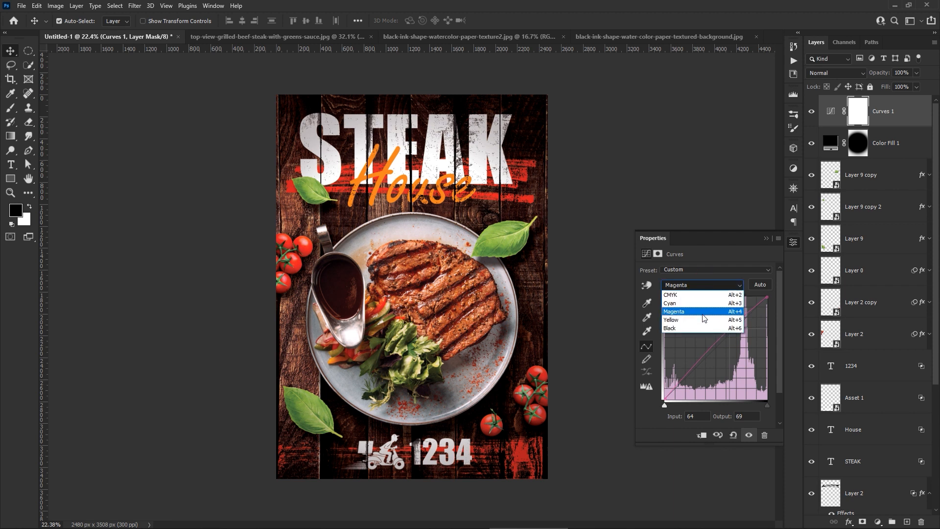
left_click(710, 314)
left_click_drag(722, 338, 720, 335)
Shape the composite CMYK curve with an upper point and a lower point at input 24, output 20, and close the Curves settings
left_click(702, 286)
left_click(703, 292)
left_click_drag(741, 321, 741, 320)
left_click_drag(685, 376, 690, 380)
left_click(690, 378)
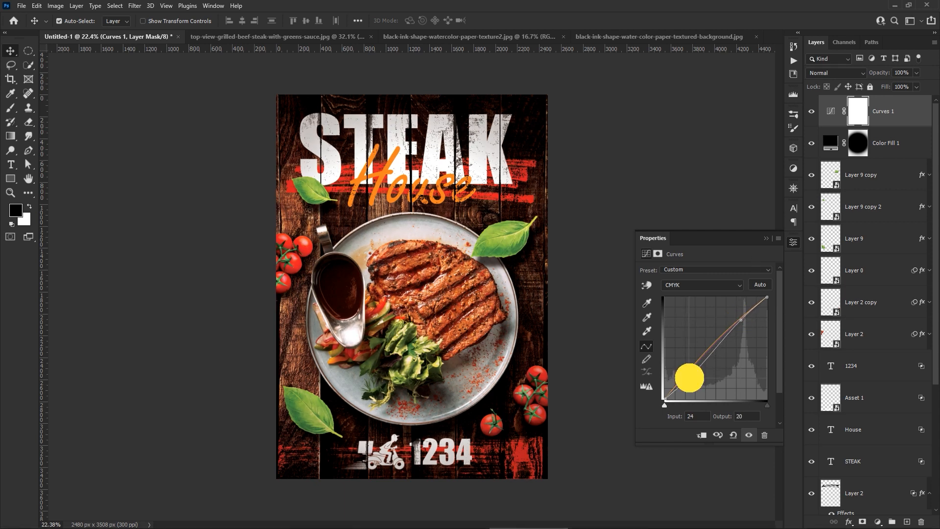
left_click(767, 239)
left_click(661, 203)
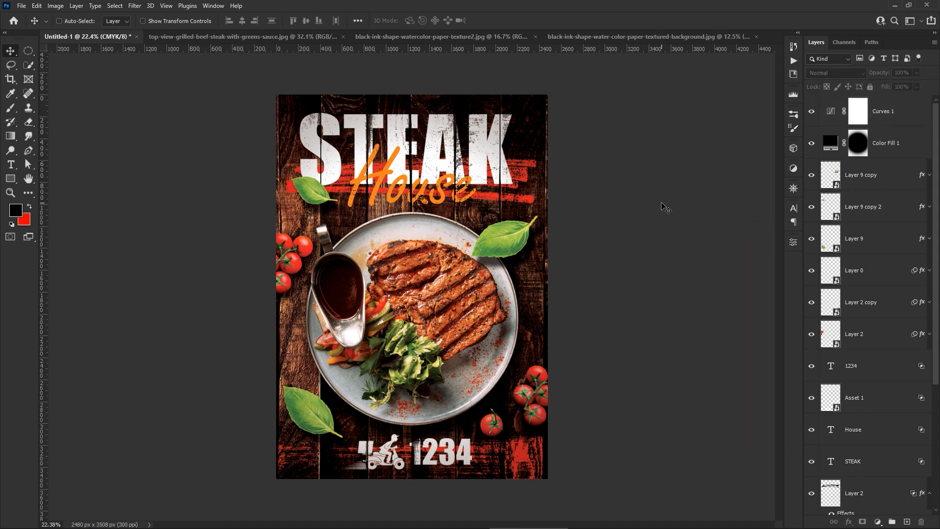
key("ctrl+0")
key("ctrl+minus")
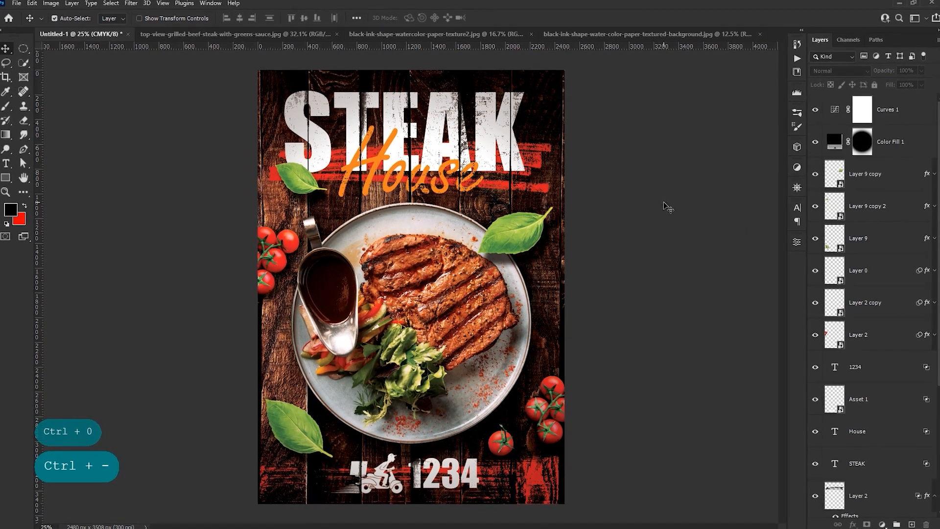